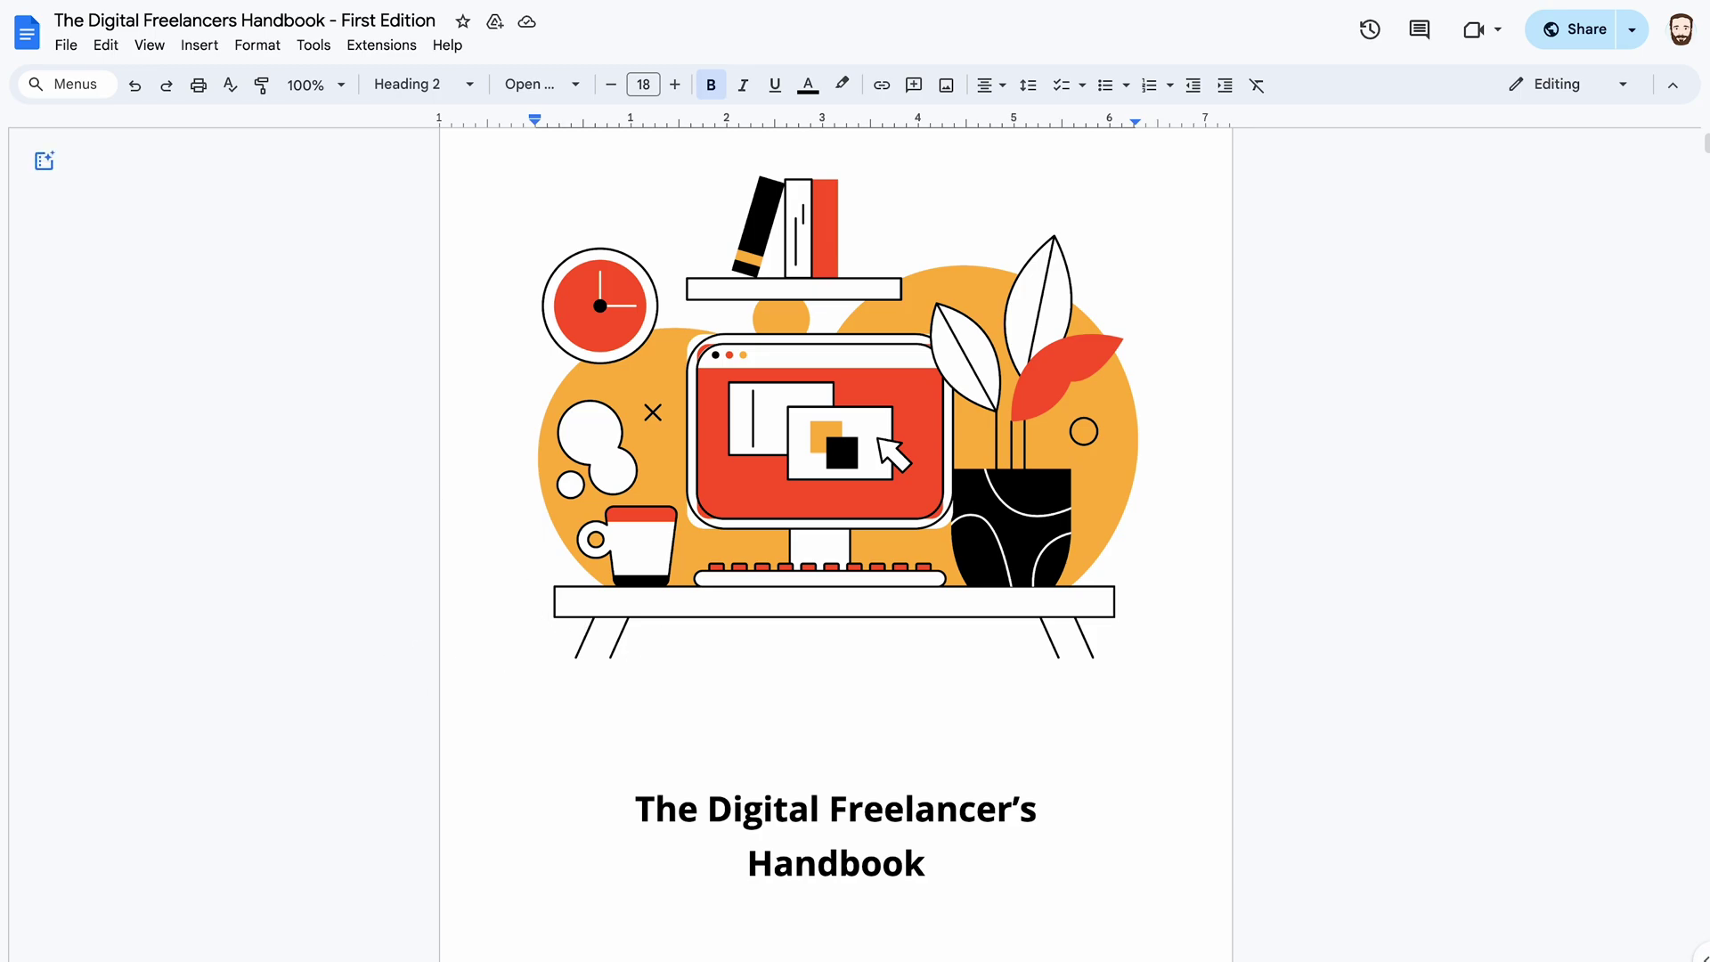
- Use the CONTENTS entry 'Defining your business' to jump to that heading on page 11
scroll(388, 663, down, 20)
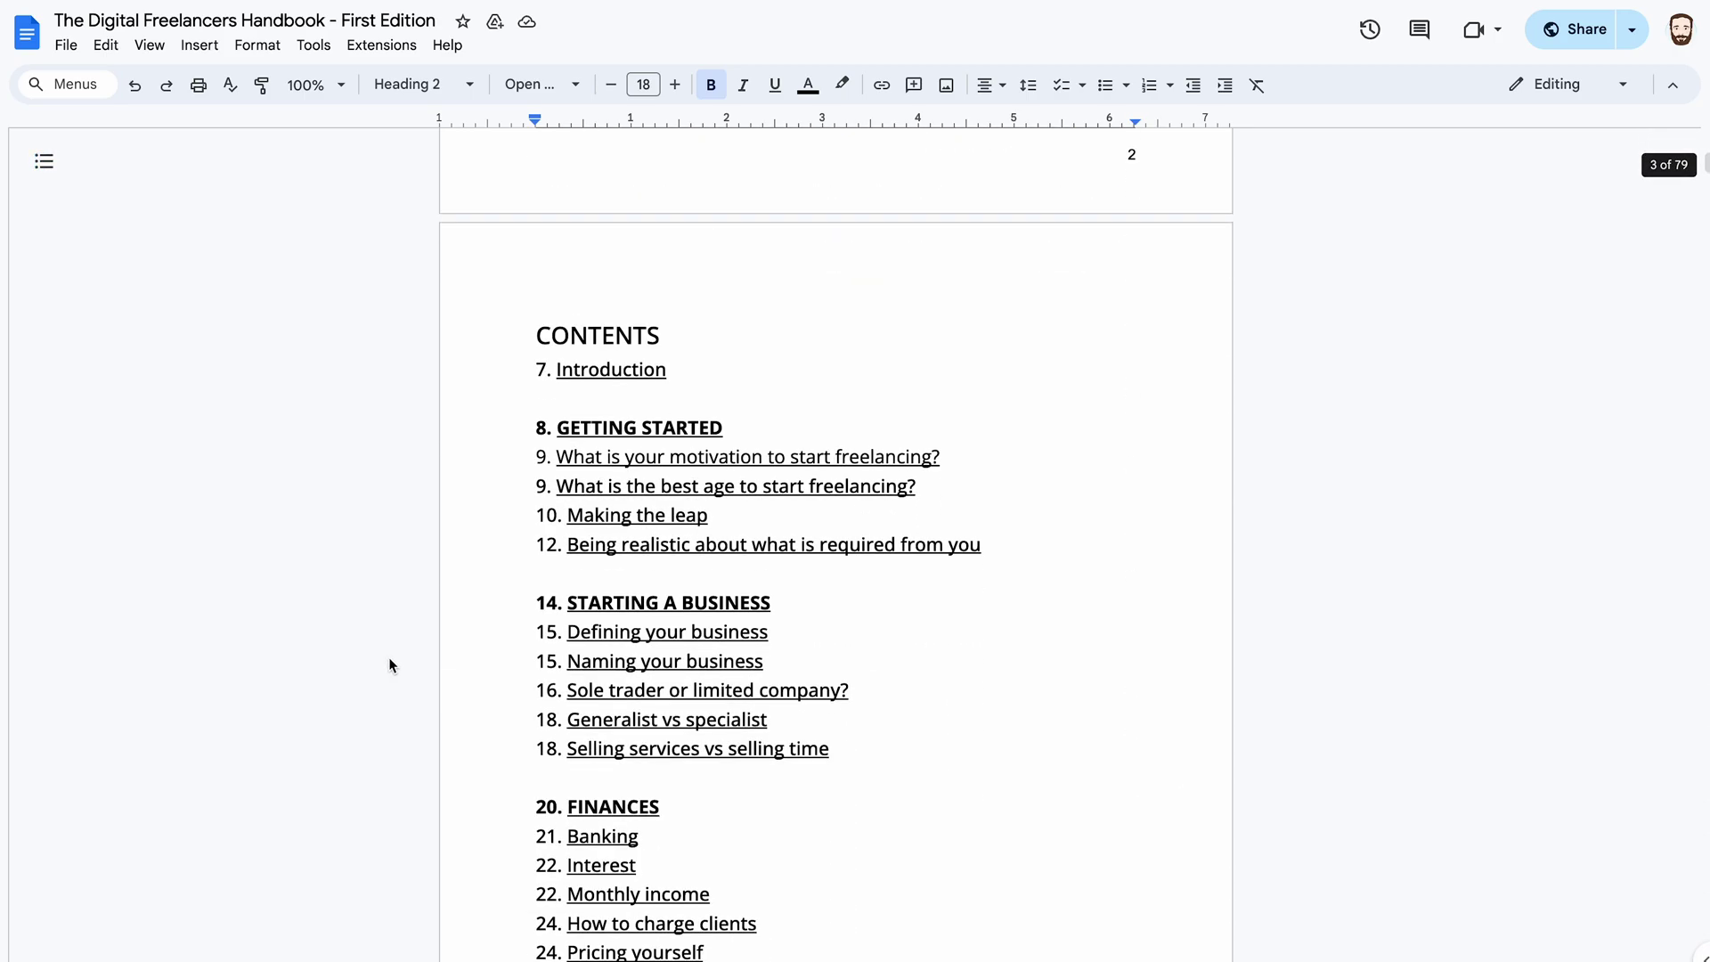
scroll(388, 663, up, 20)
scroll(388, 664, down, 7)
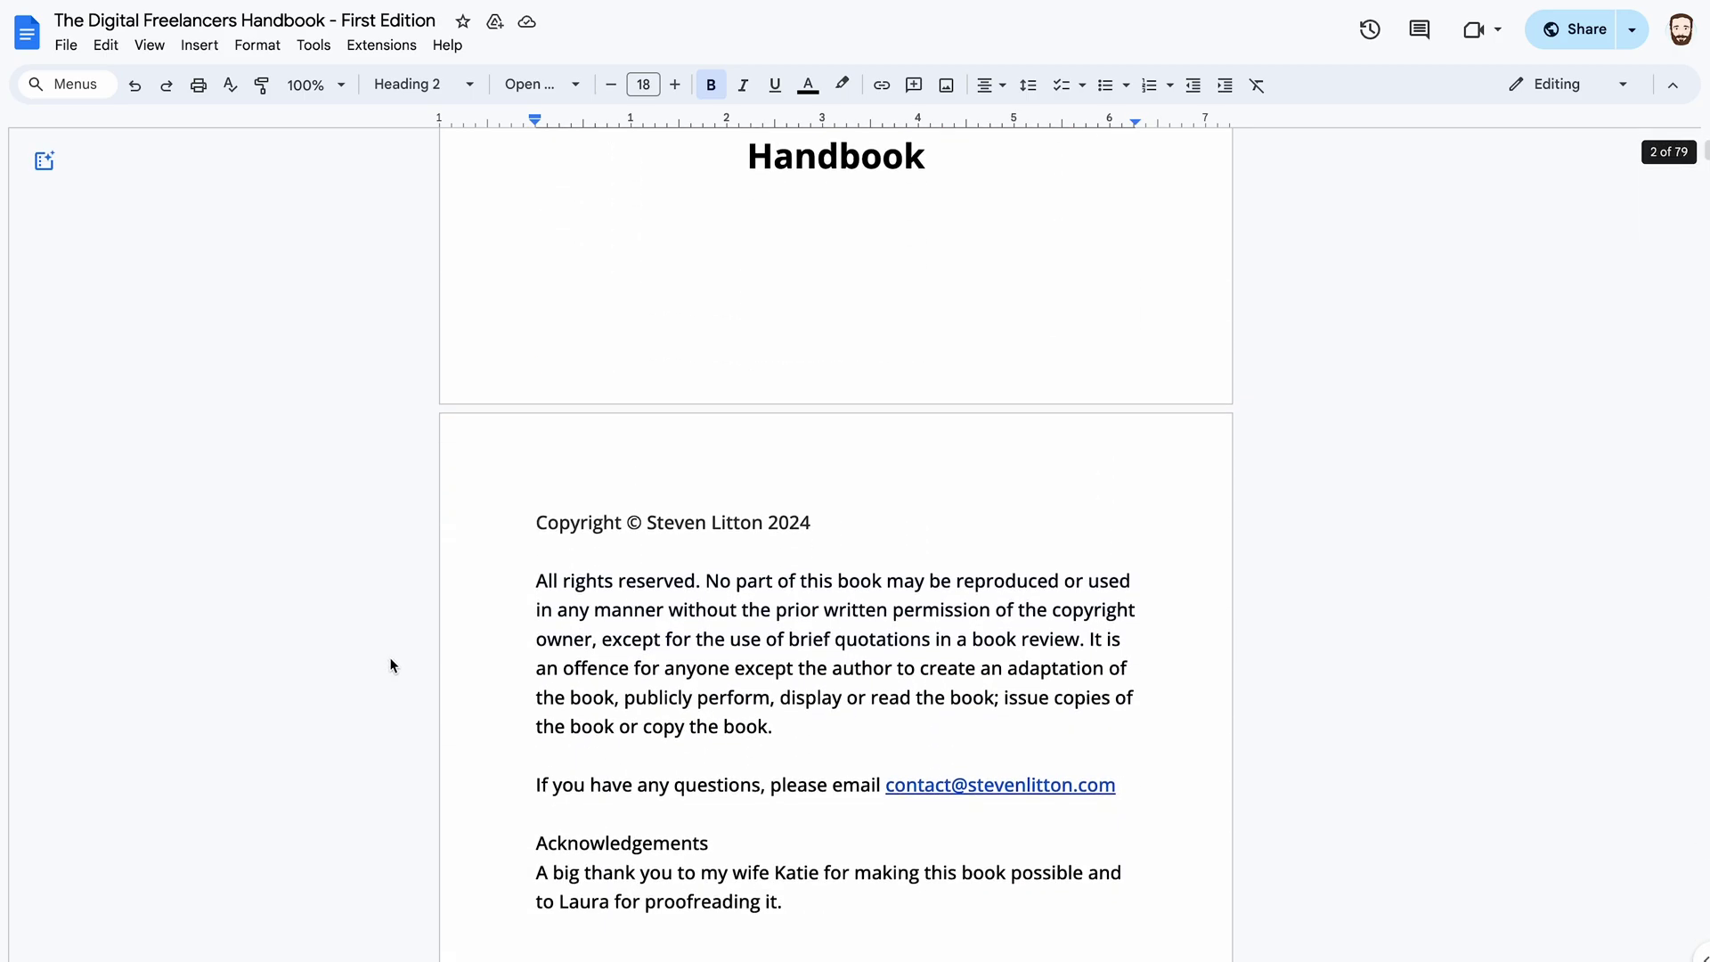
scroll(390, 666, down, 14)
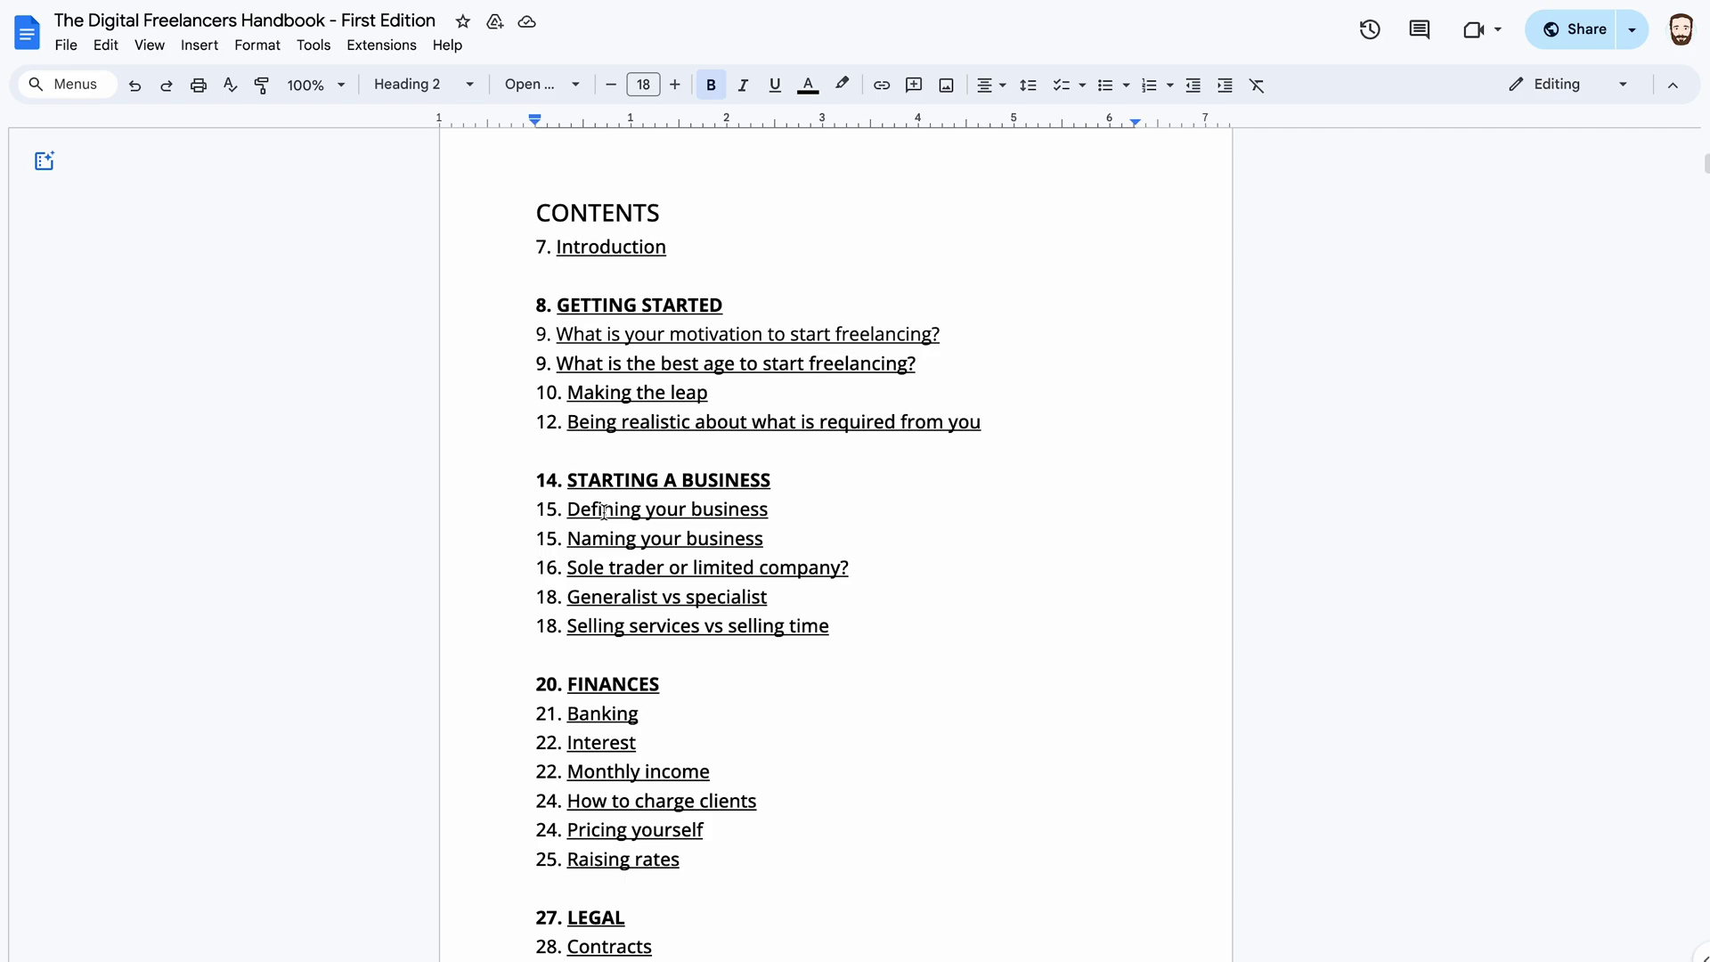
click(604, 512)
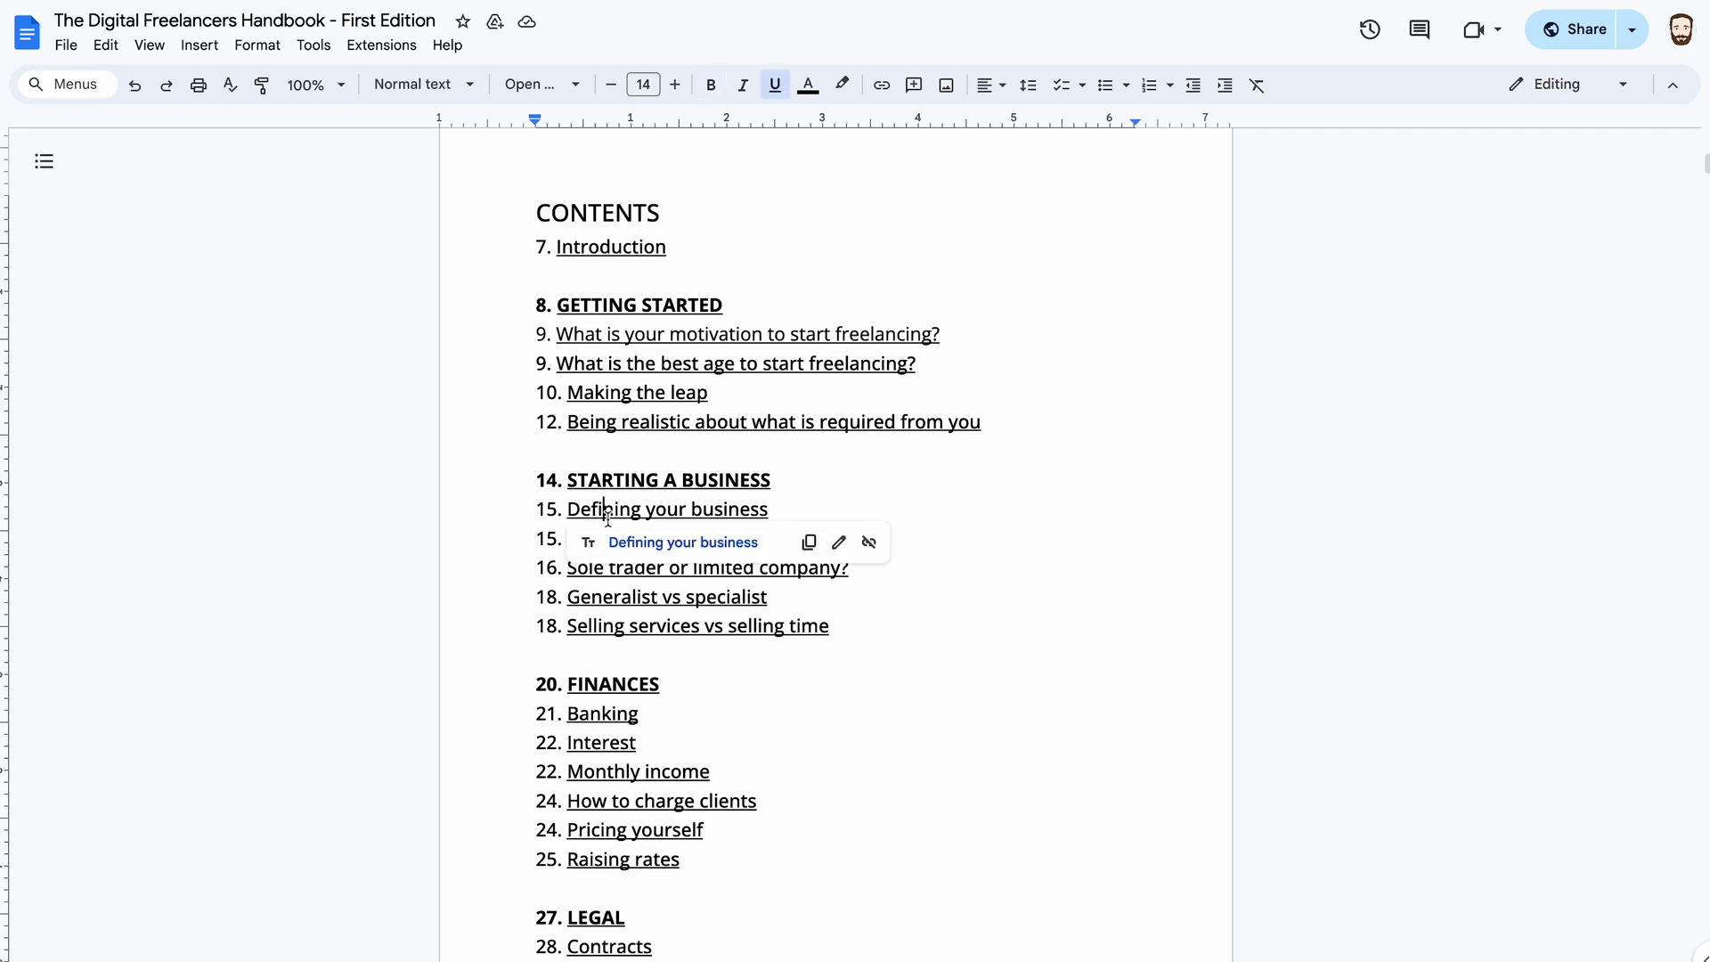
click(686, 545)
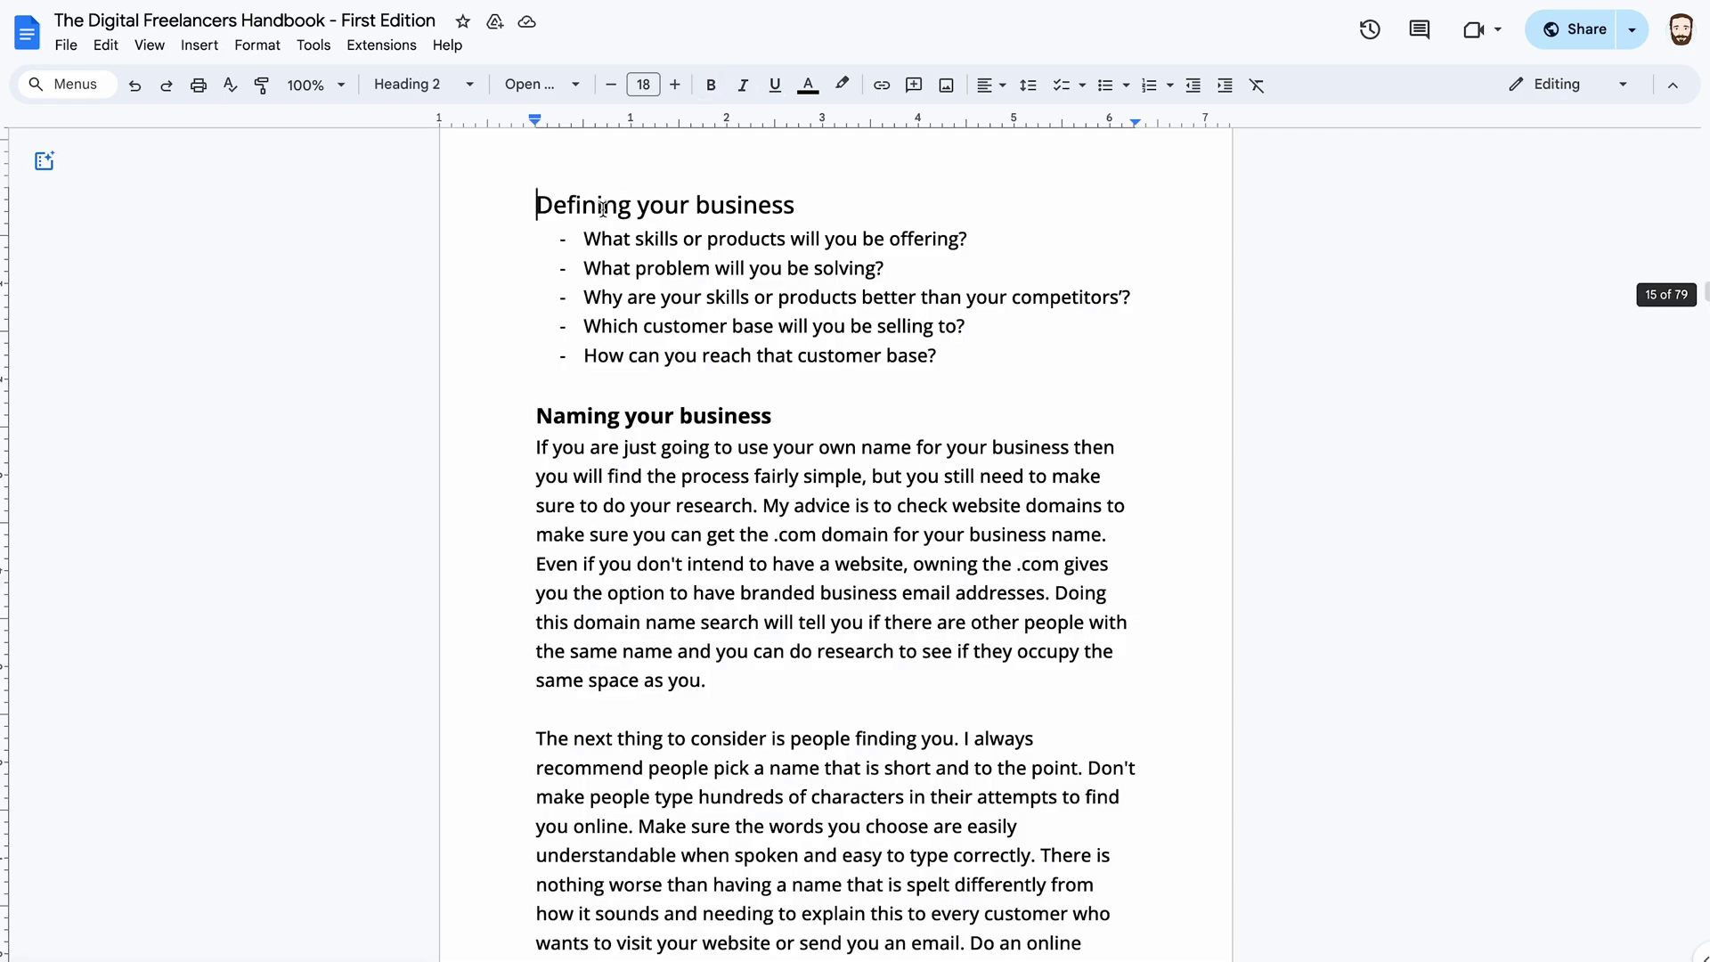
scroll(601, 318, up, 2)
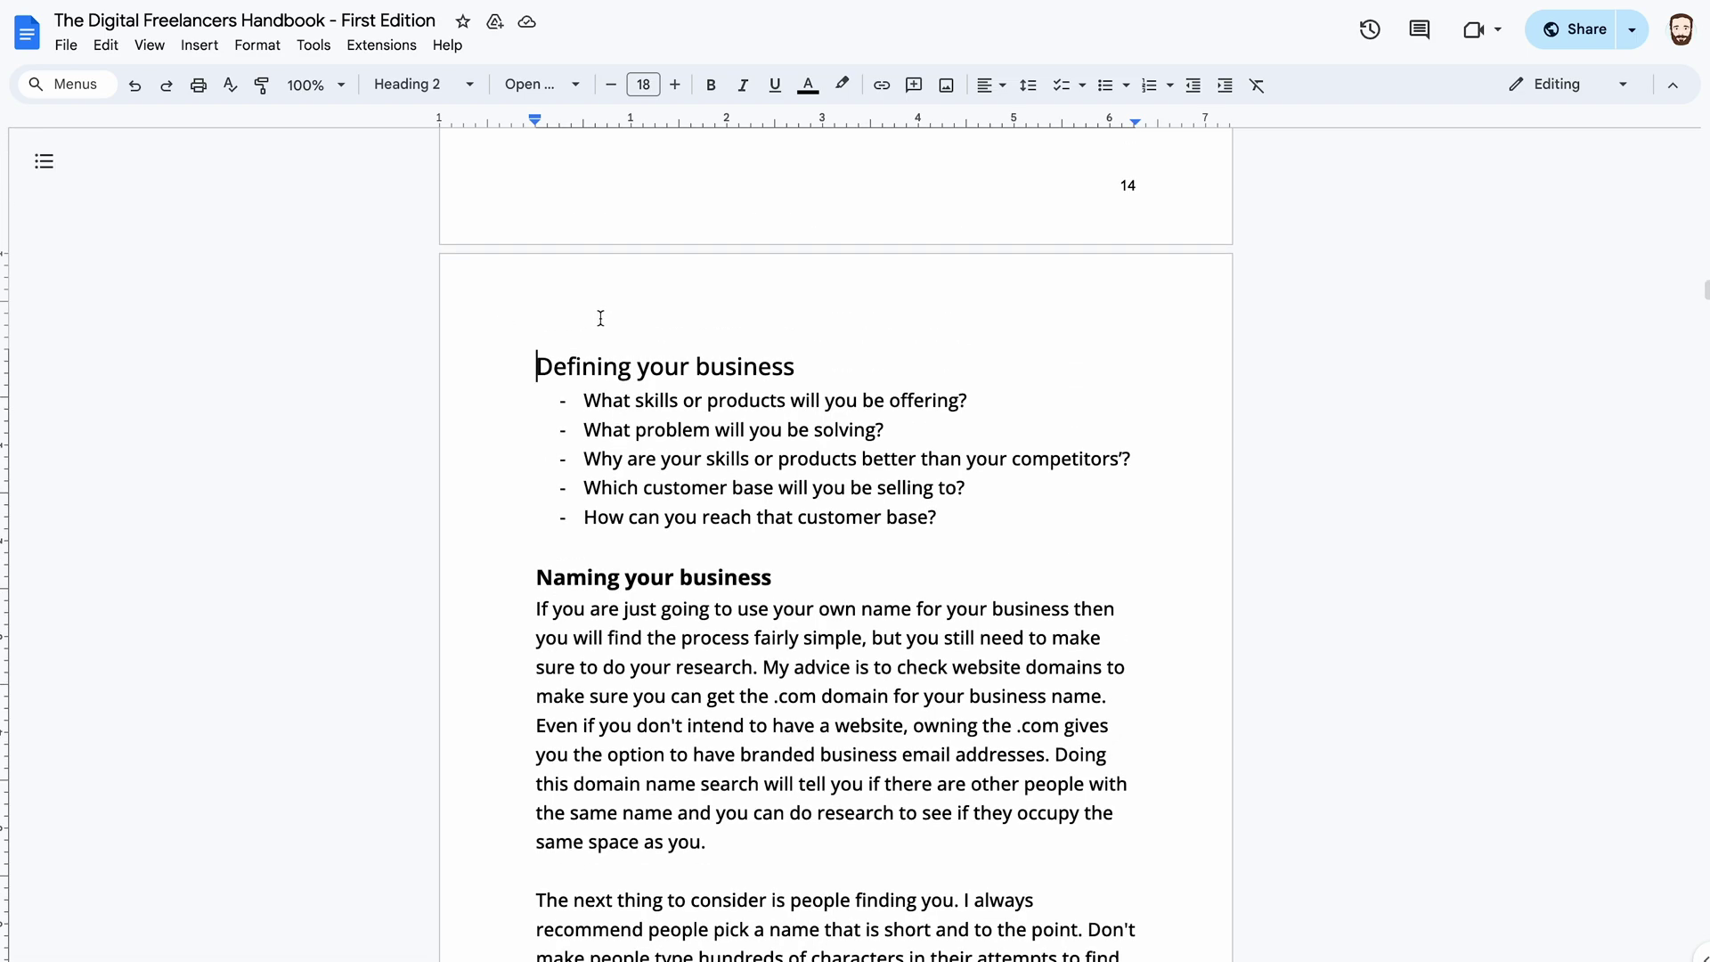
scroll(600, 318, up, 3)
scroll(599, 318, down, 20)
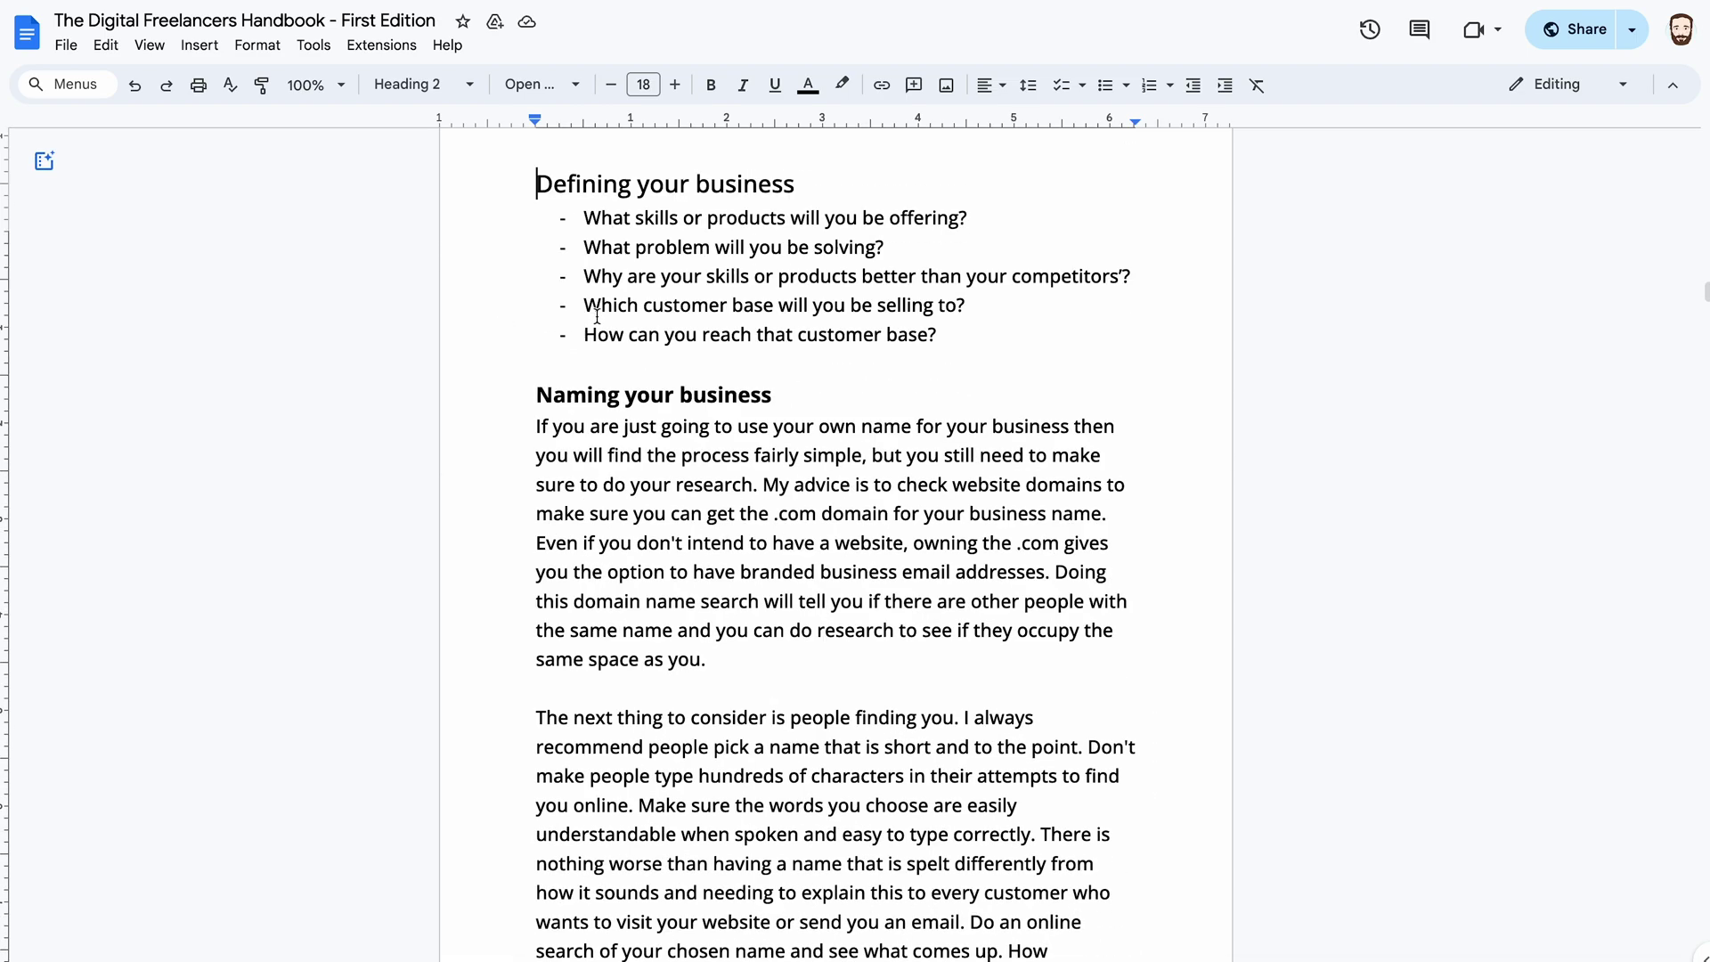
scroll(596, 317, down, 2)
scroll(597, 313, up, 20)
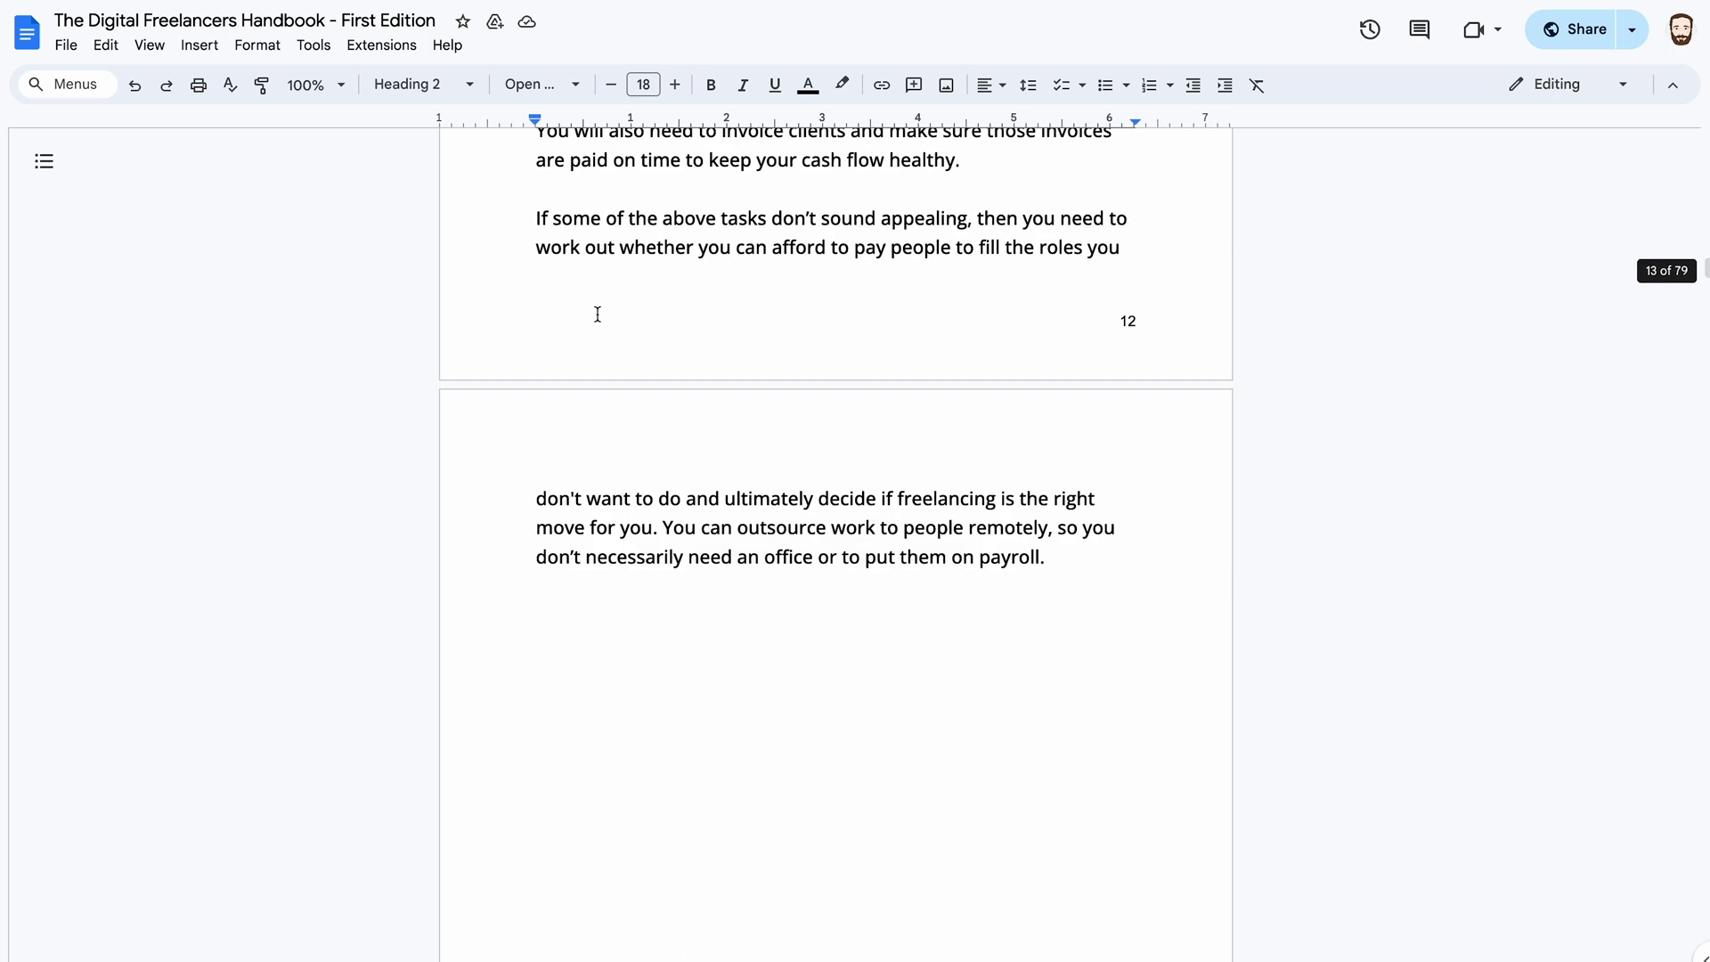
scroll(597, 312, down, 20)
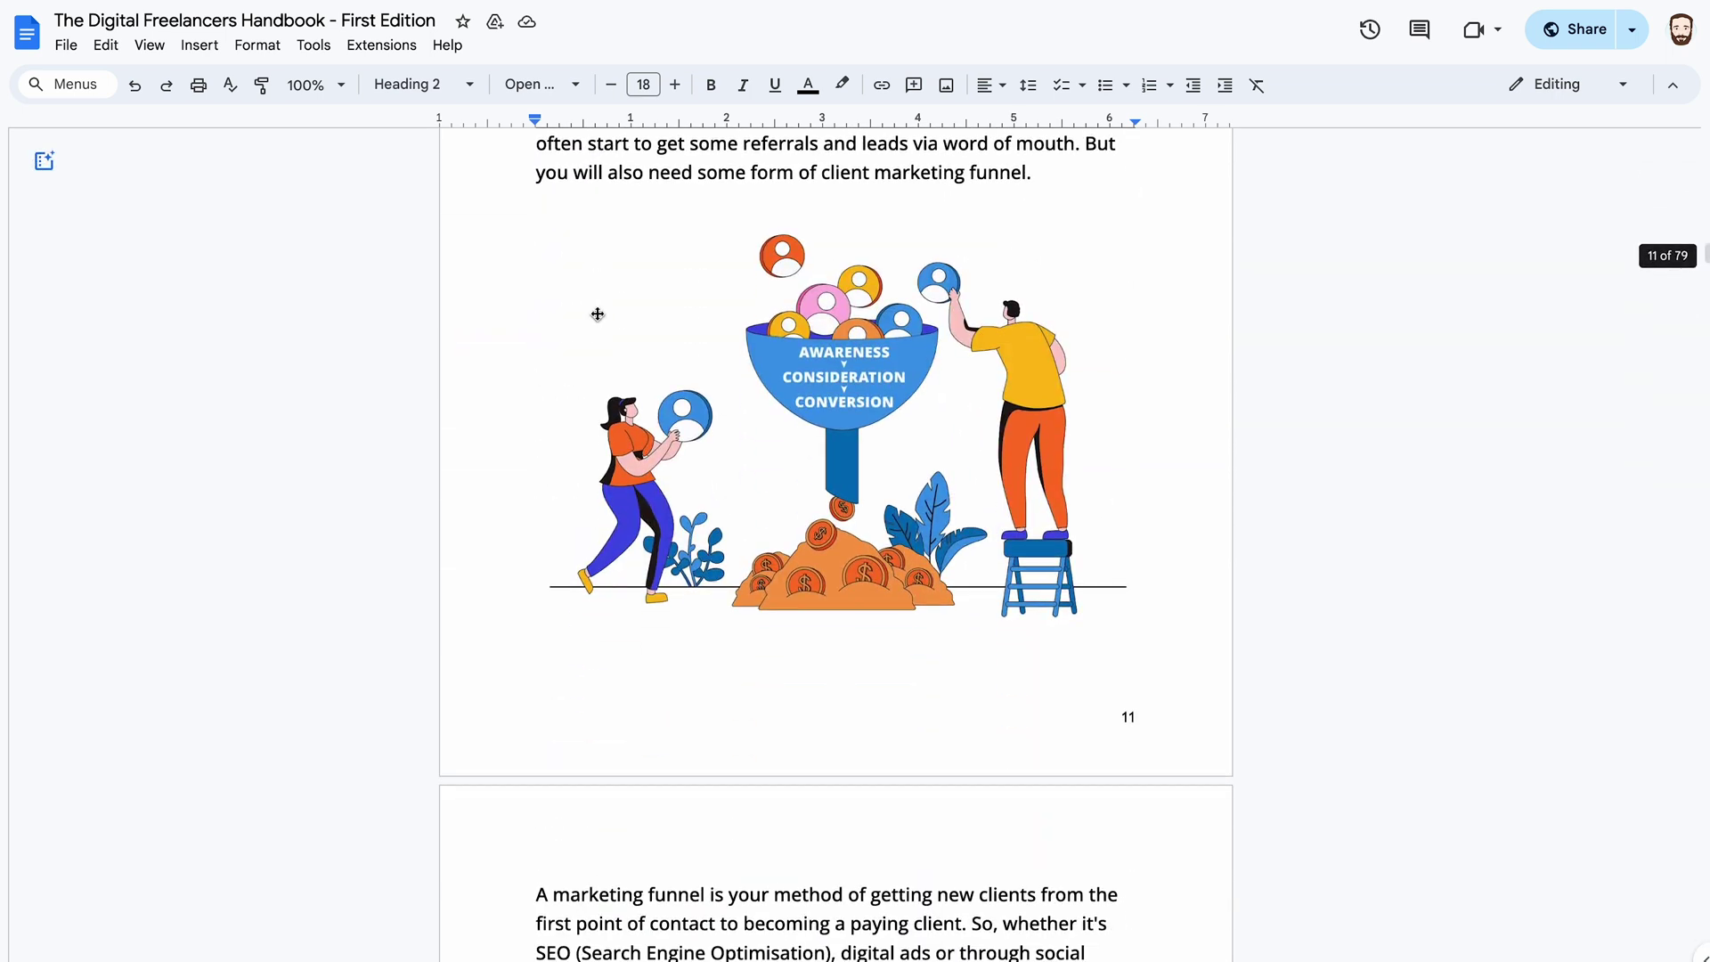
- Search the handbook for 'see page' cross-references
key(ctrl+f)
text(see page)
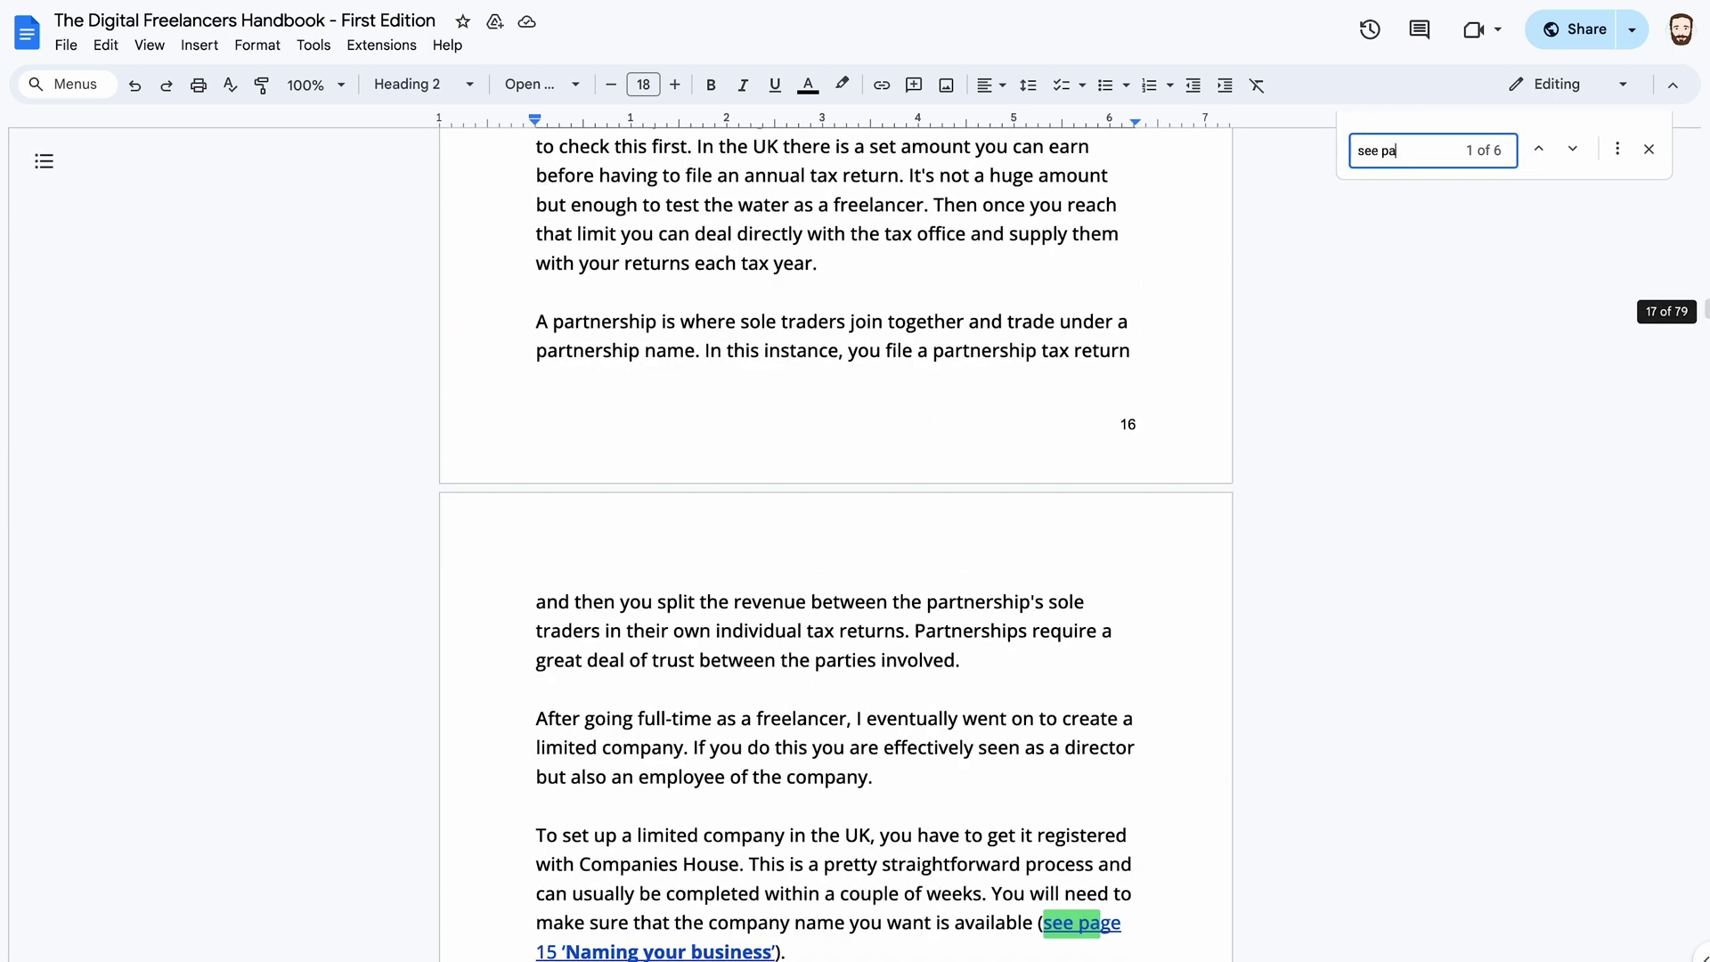
click(800, 625)
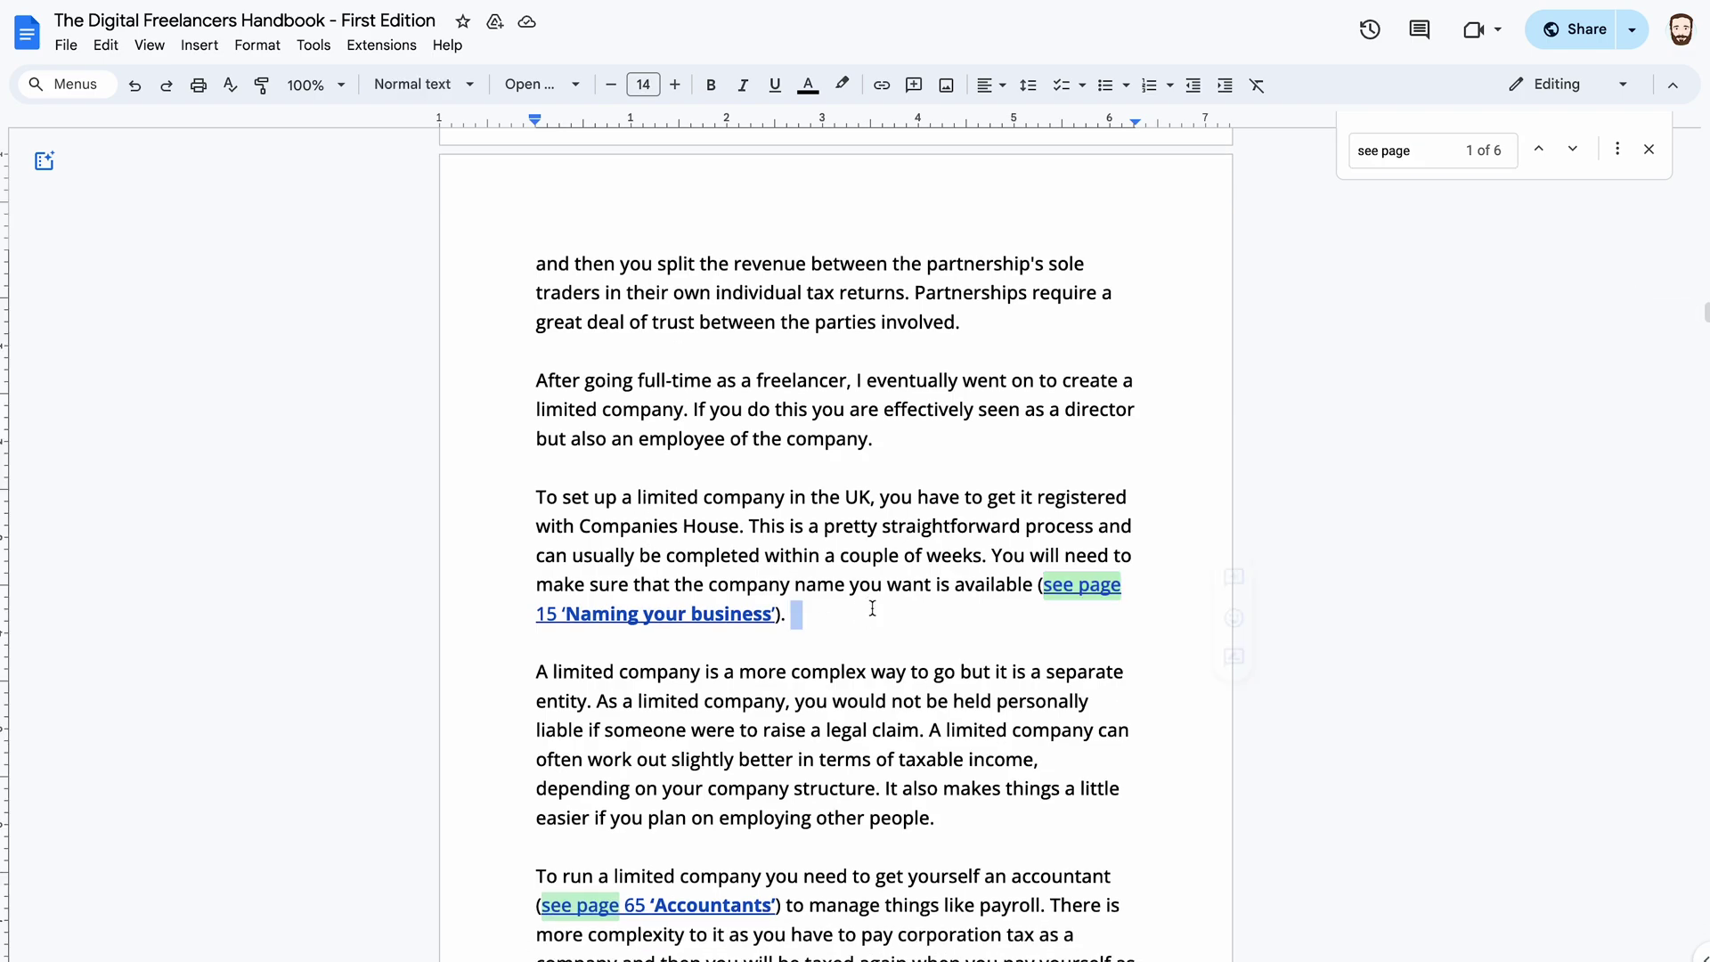
- Inspect the 'Naming your business' cross-reference link, then show the File > Download formats
click(840, 558)
click(655, 617)
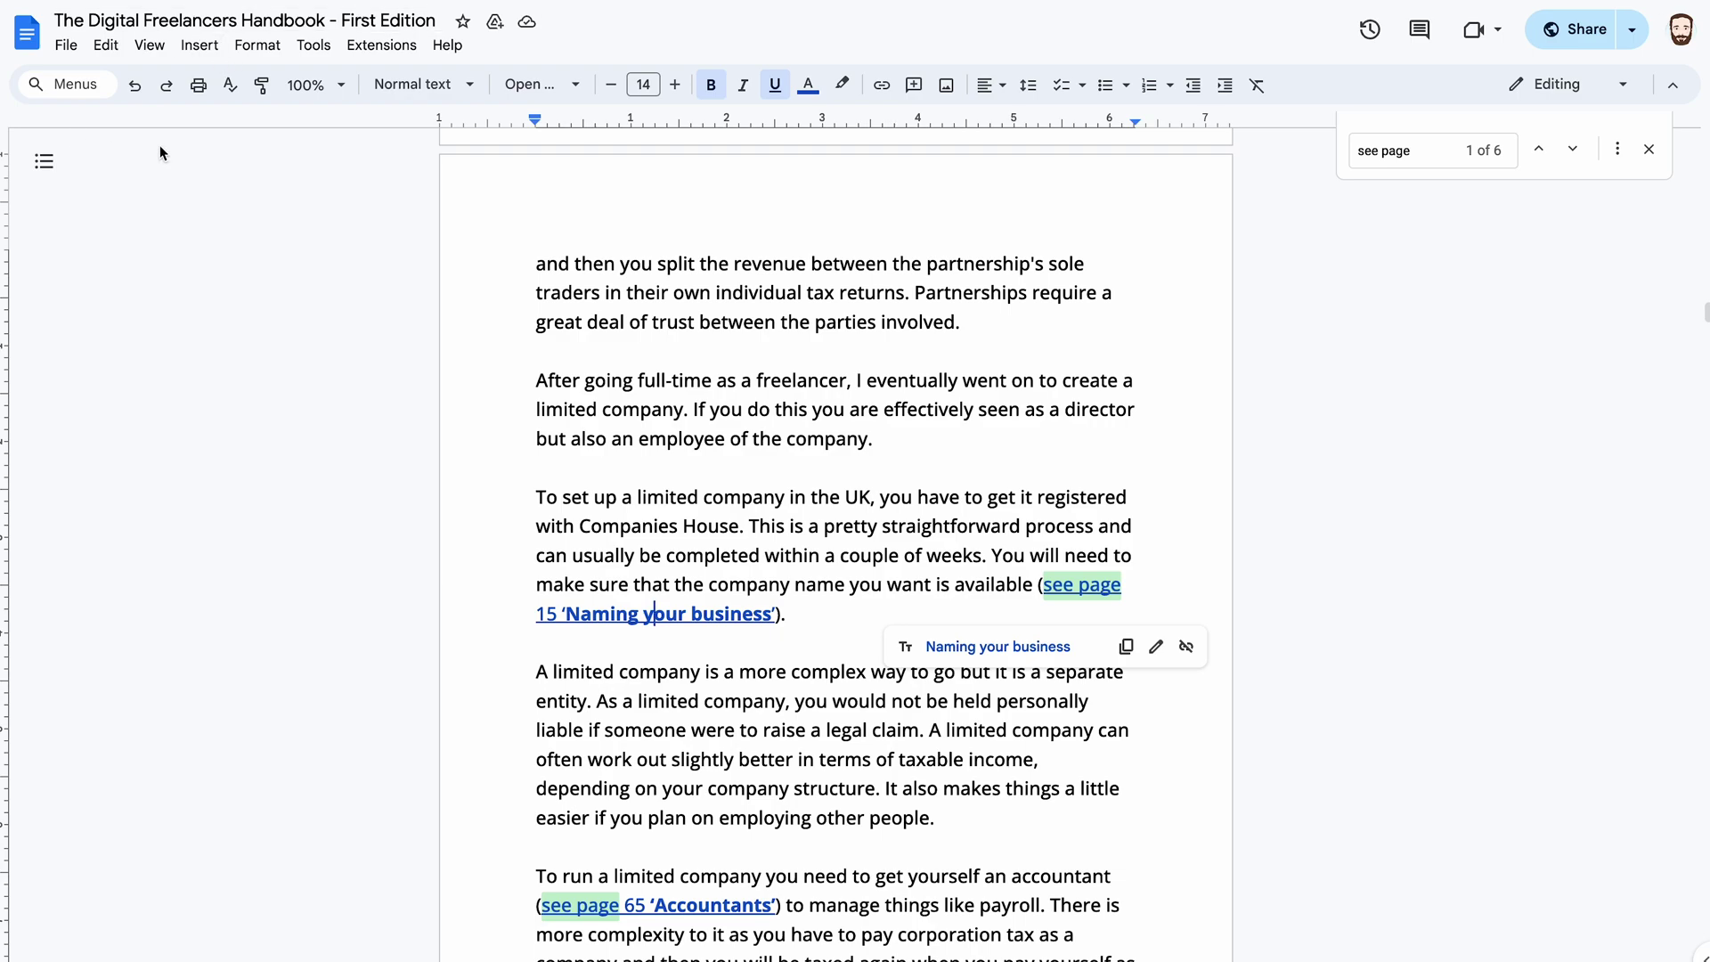
click(184, 209)
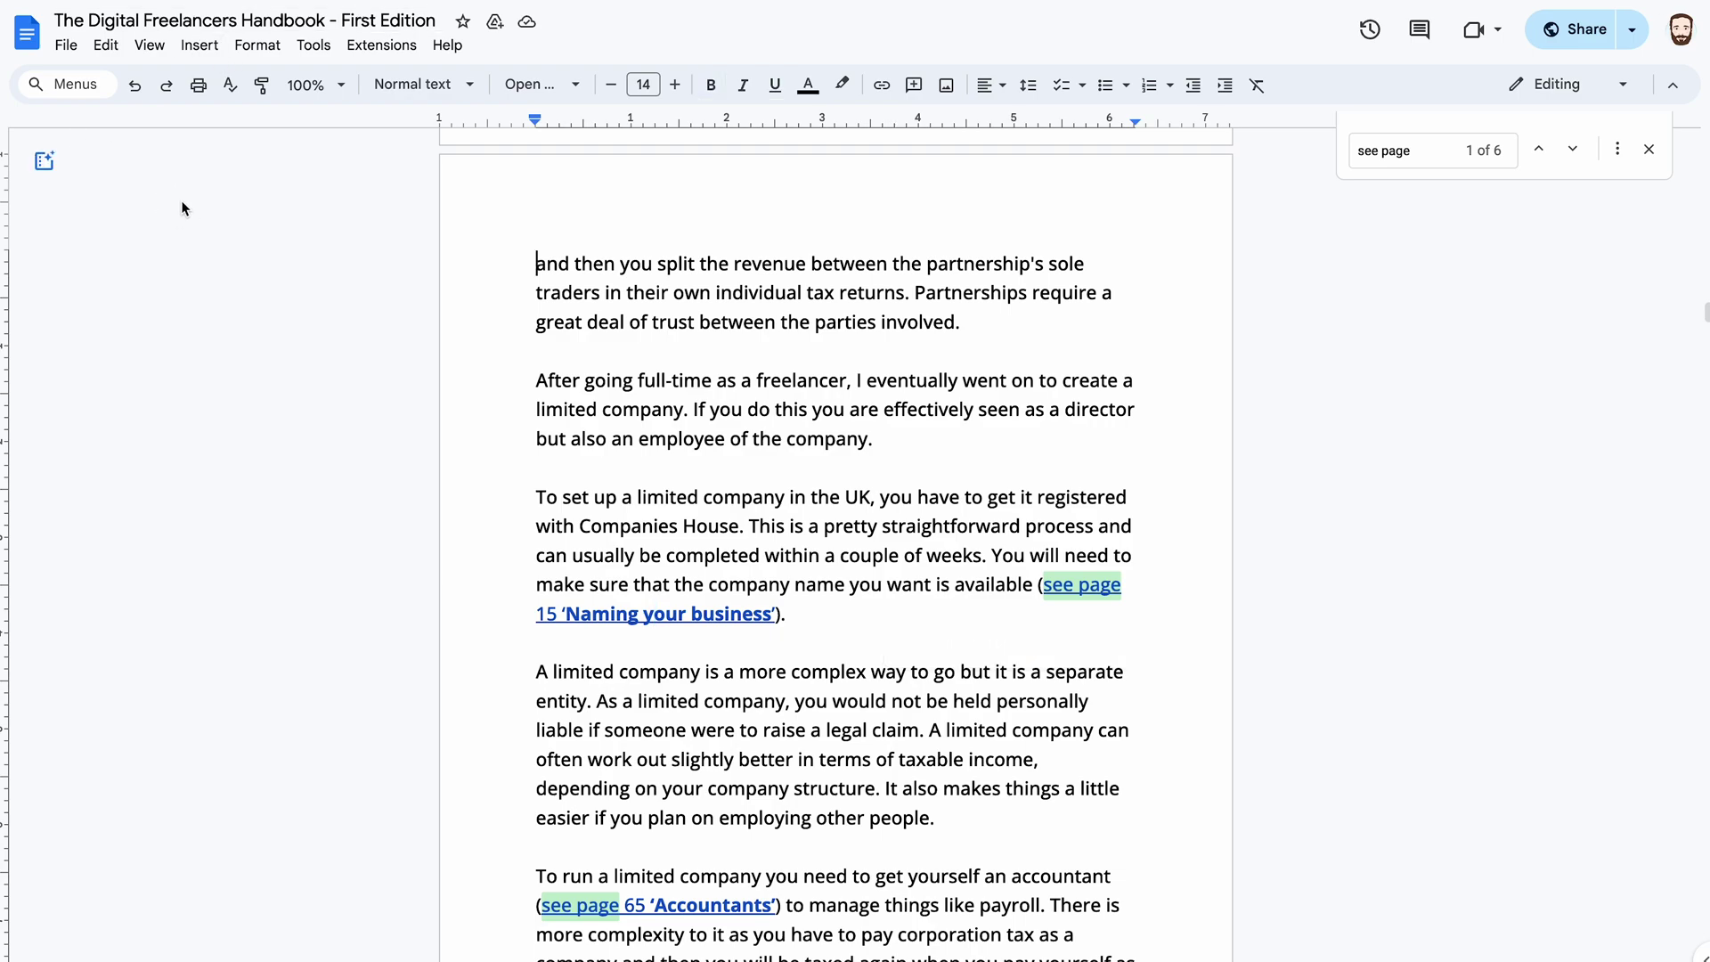
click(66, 45)
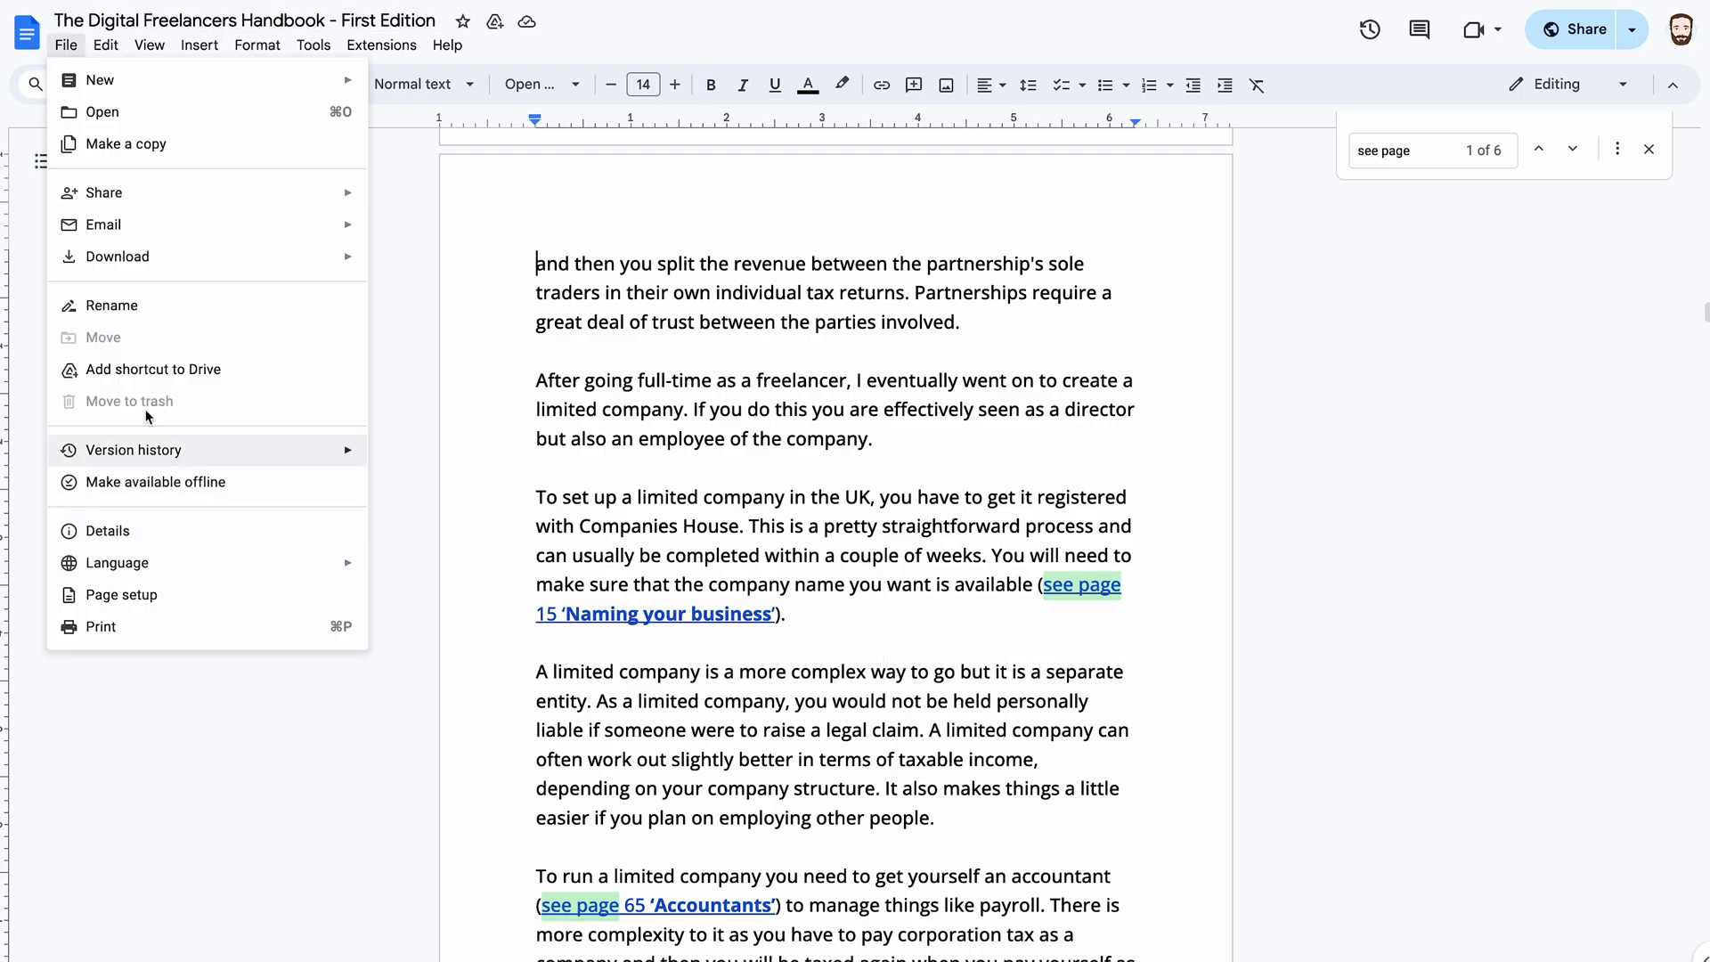
mouse_move(134, 266)
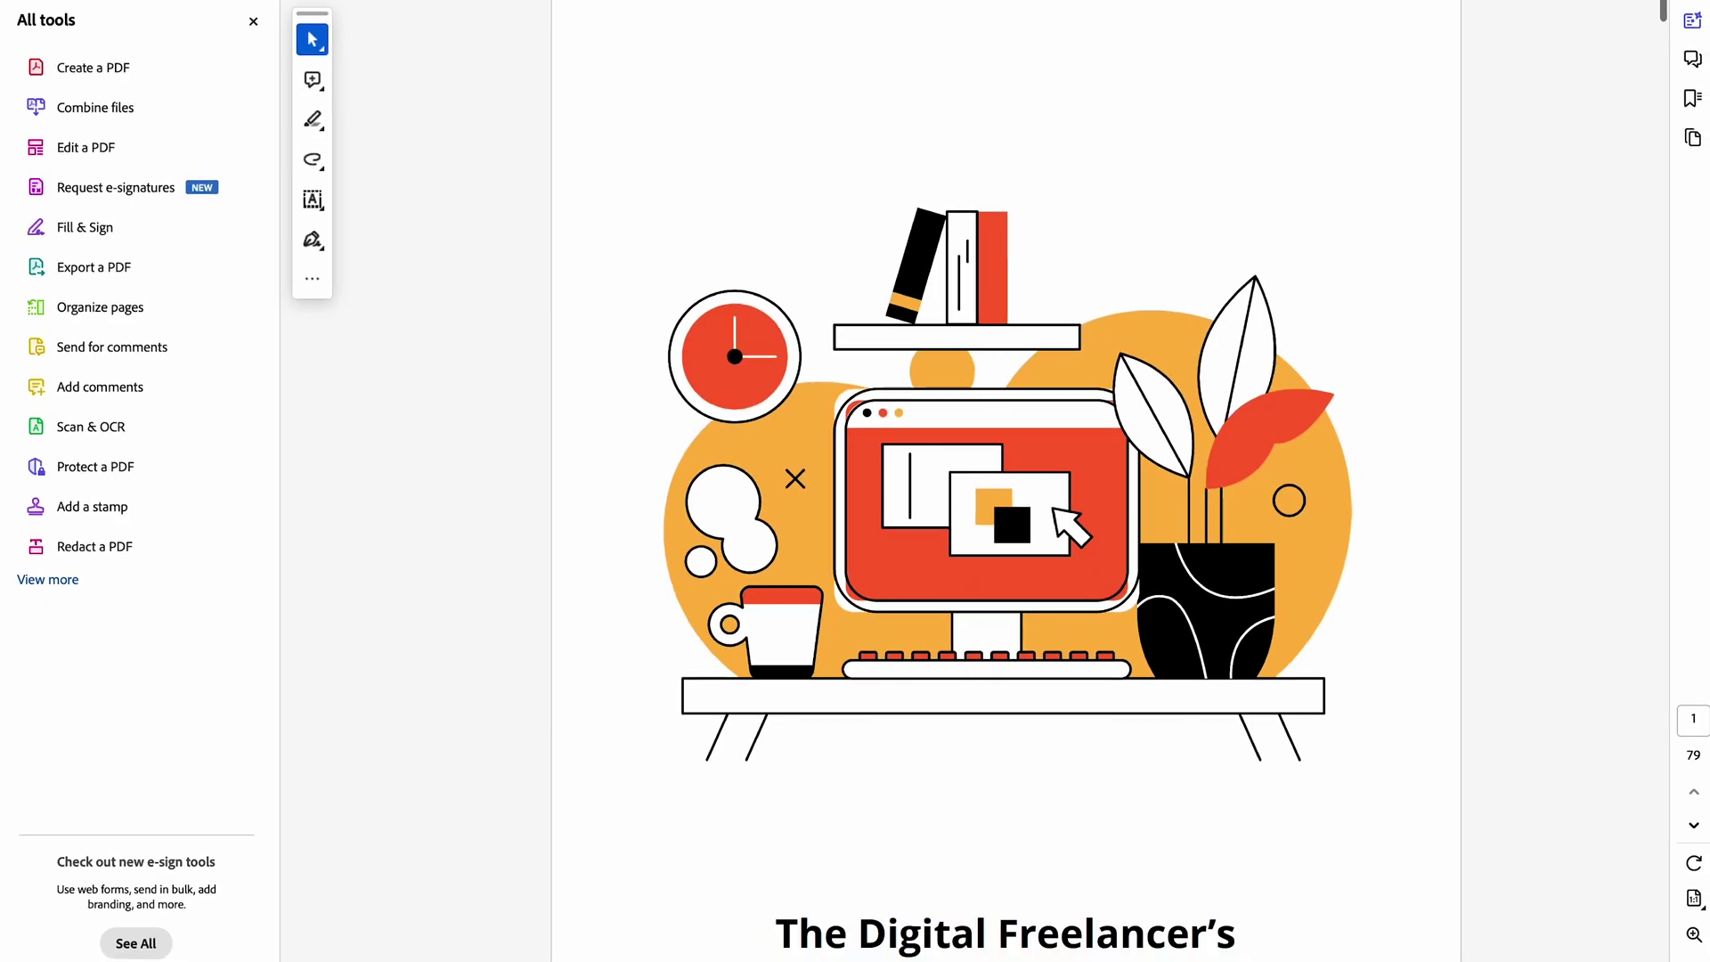
- In the exported PDF, click the contents link 'Defining your business' to reach page 15
scroll(702, 389, down, 15)
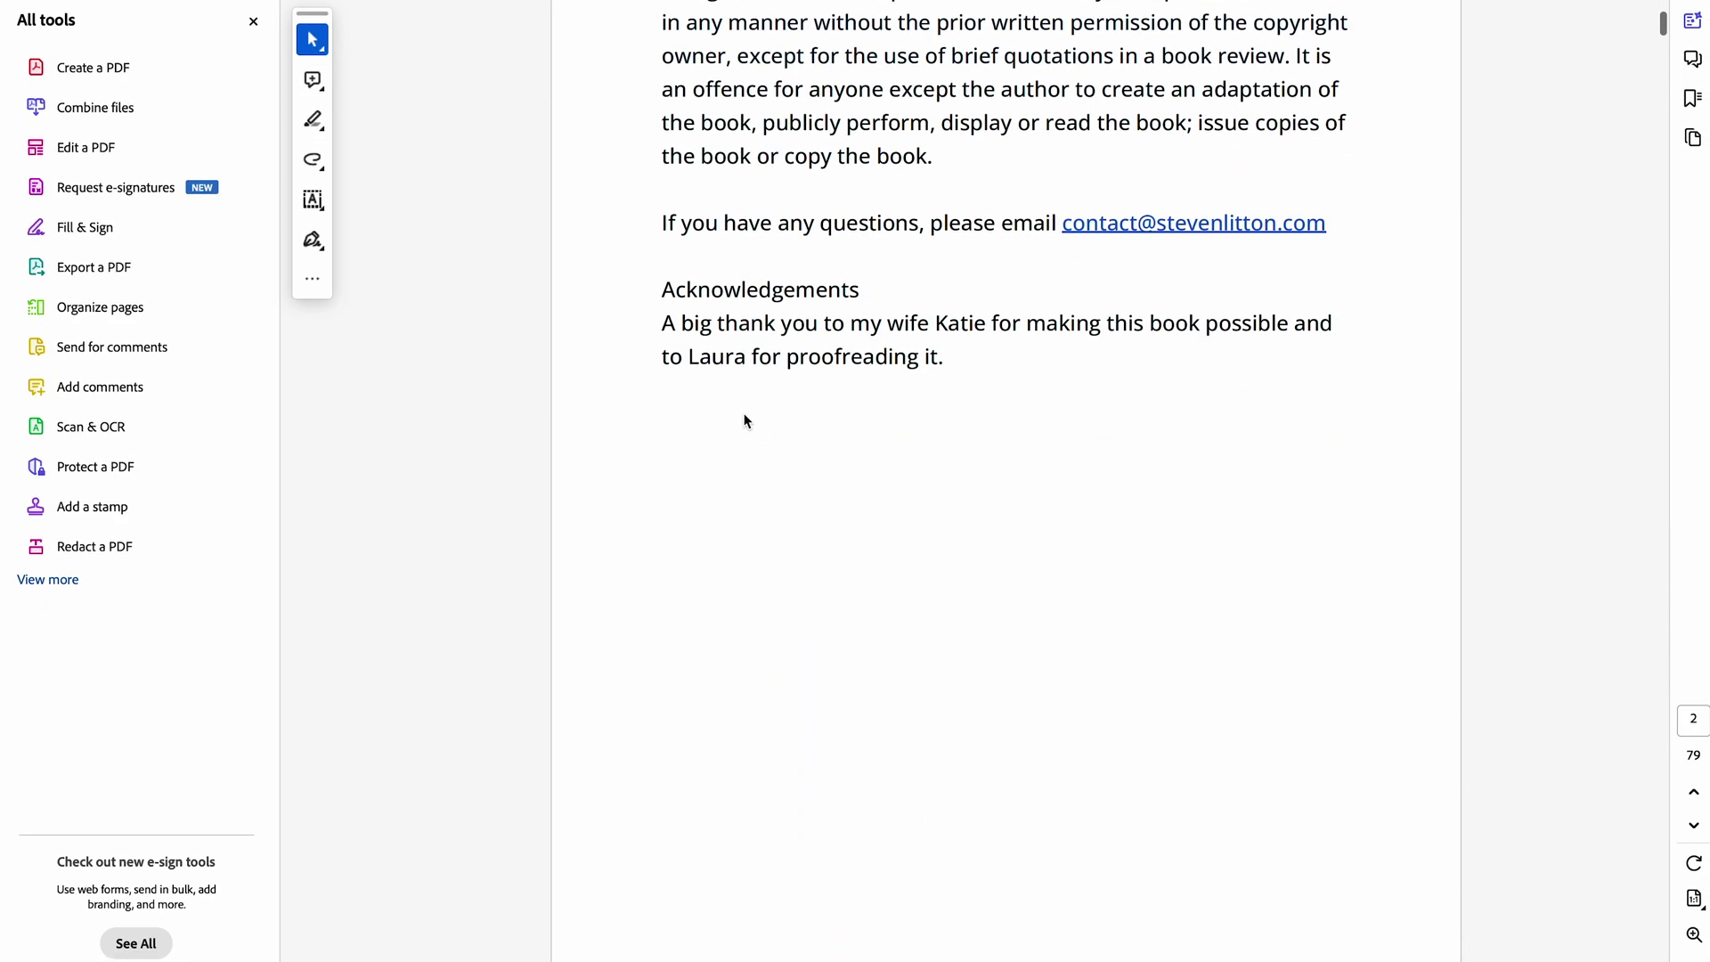
scroll(746, 420, down, 10)
scroll(748, 419, up, 8)
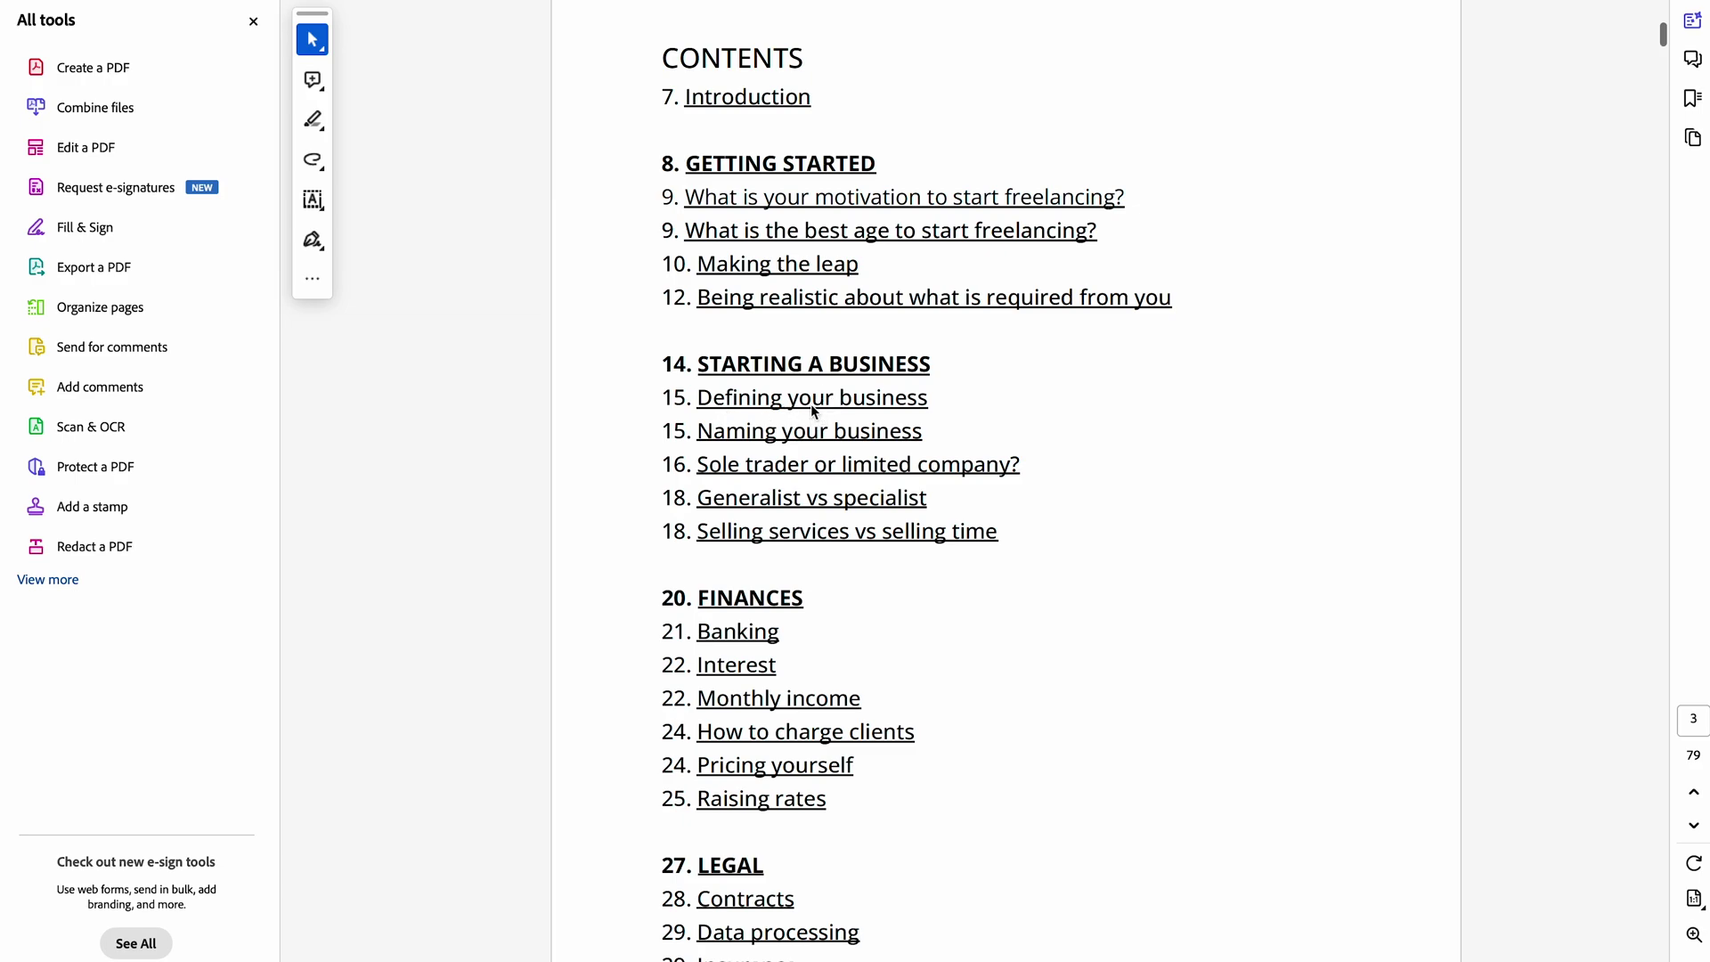
click(762, 409)
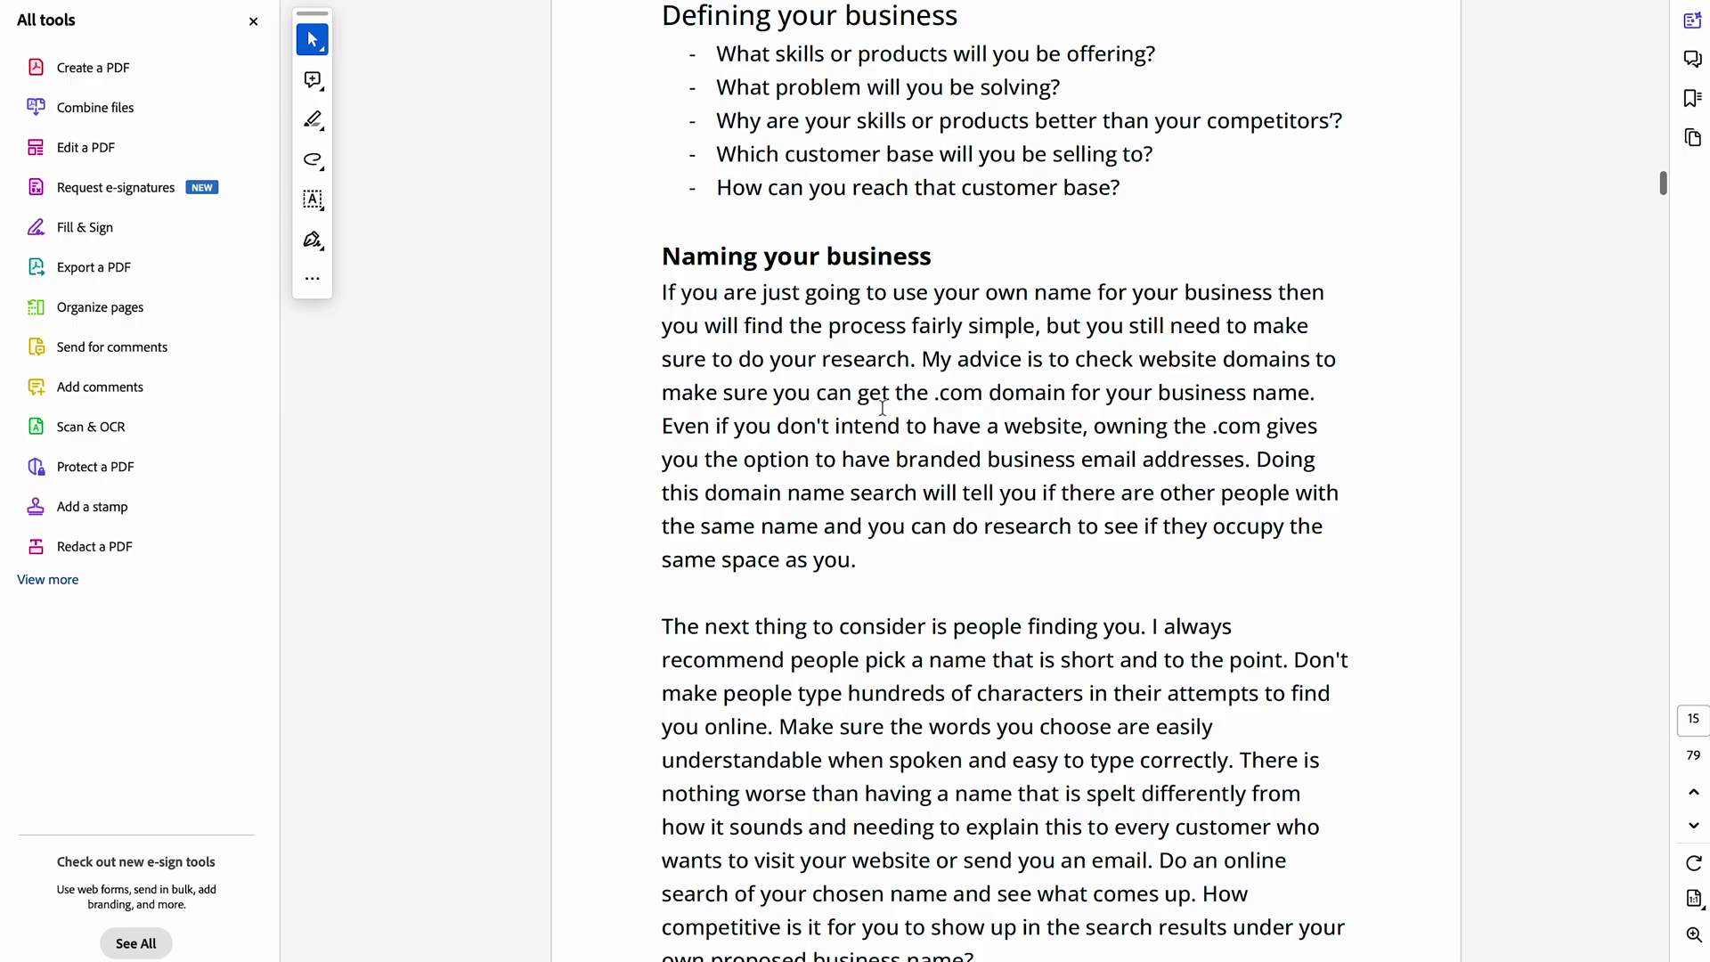
scroll(786, 314, up, 20)
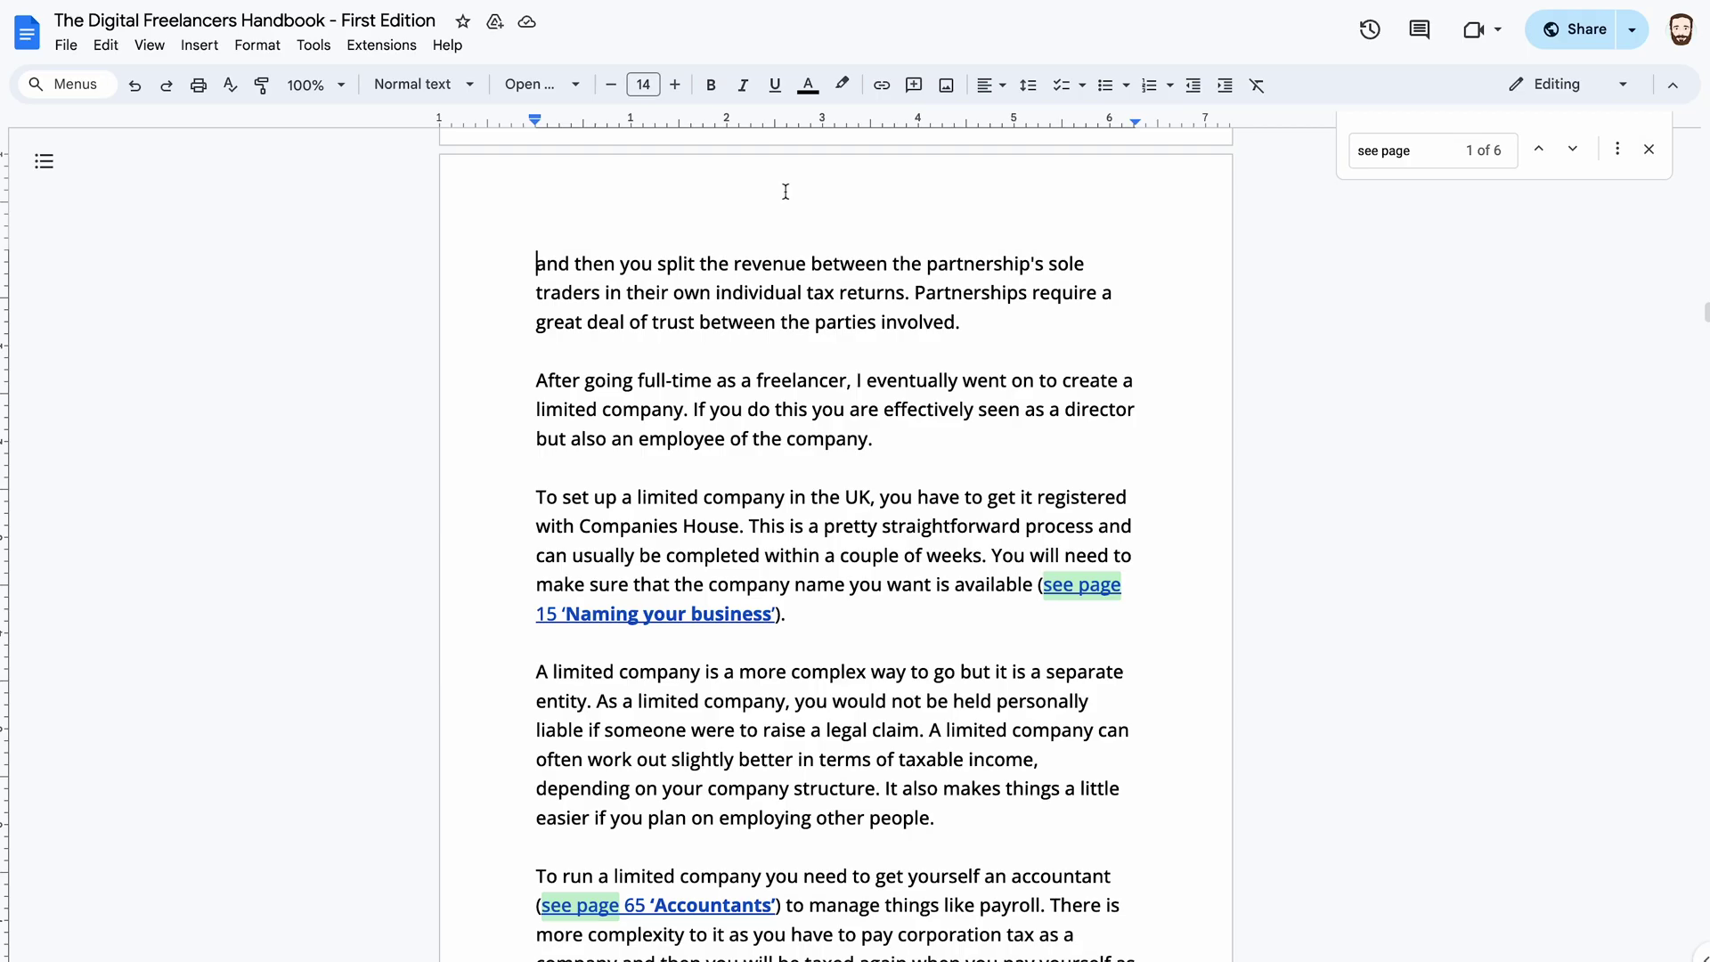
- Place the insertion point after the acknowledgements text
scroll(813, 457, up, 20)
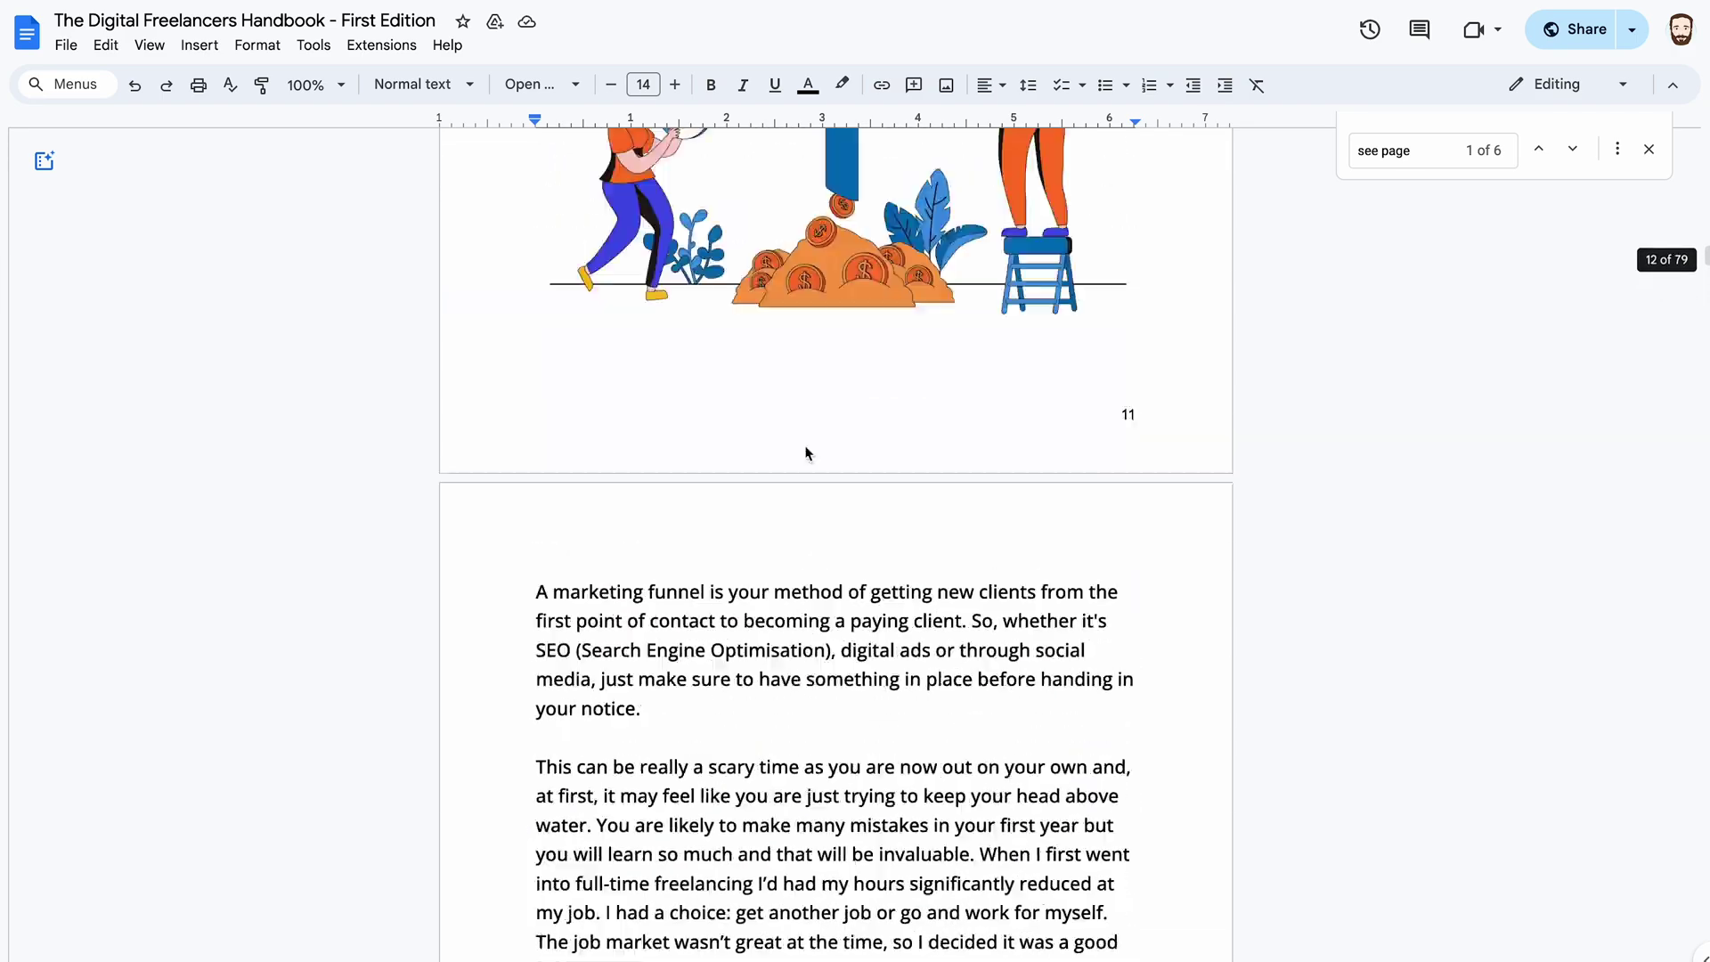
scroll(803, 454, up, 20)
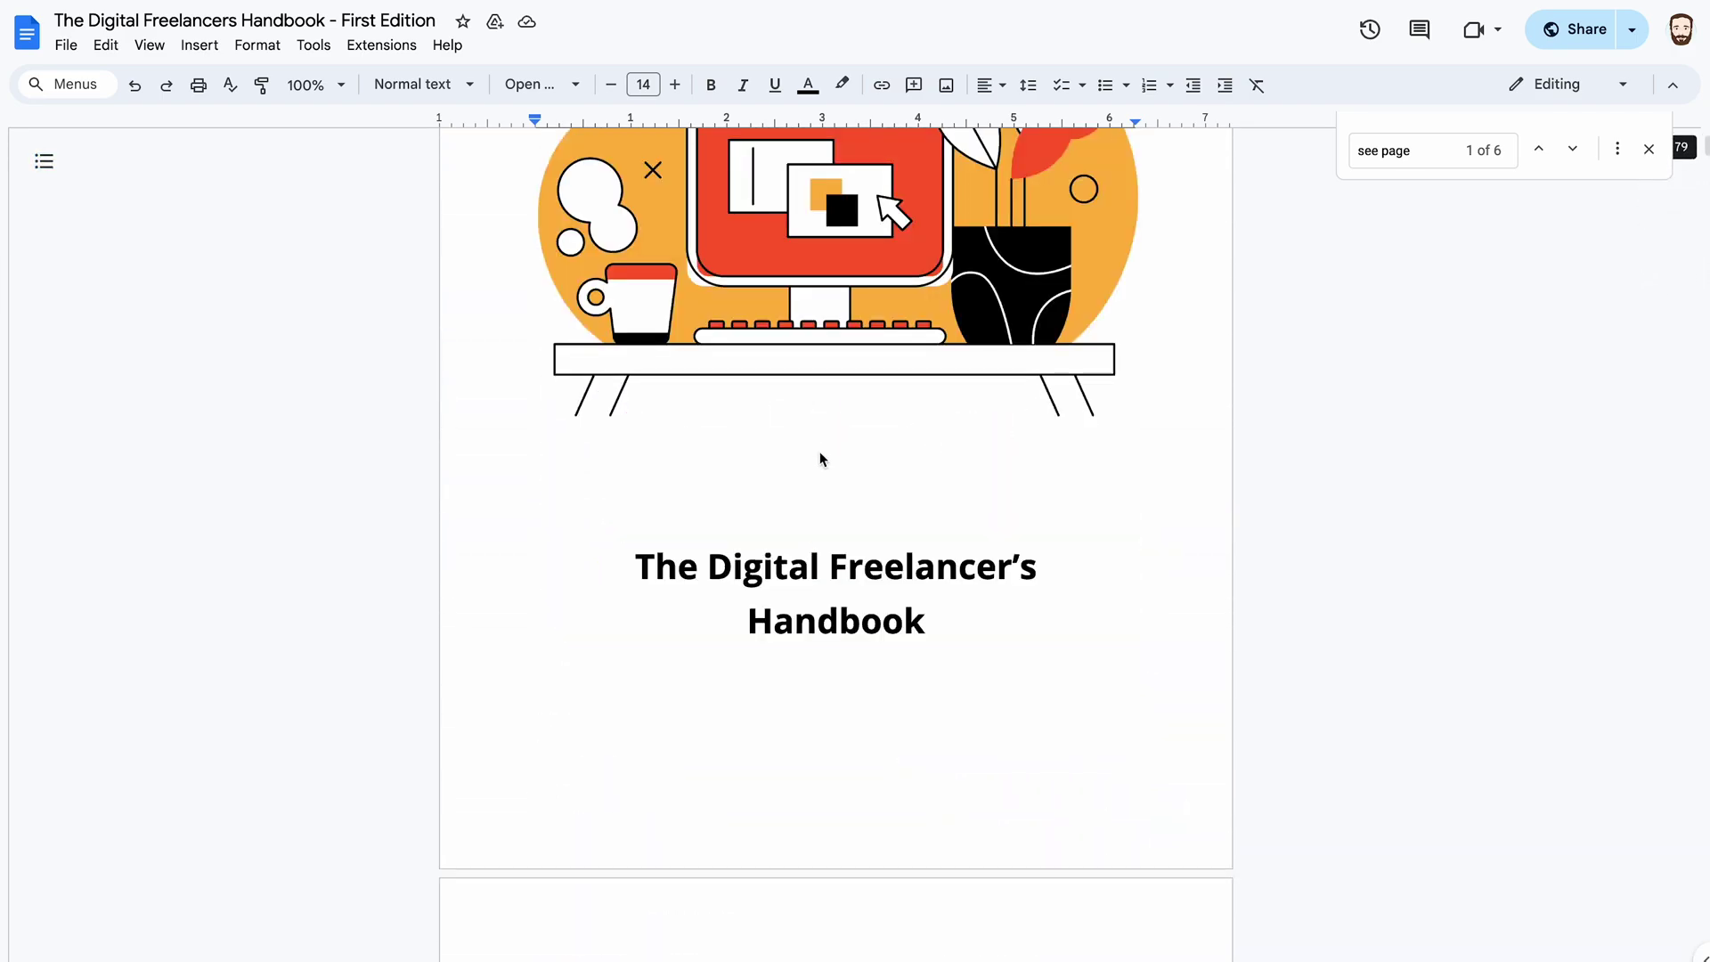
scroll(819, 452, down, 15)
scroll(819, 456, up, 15)
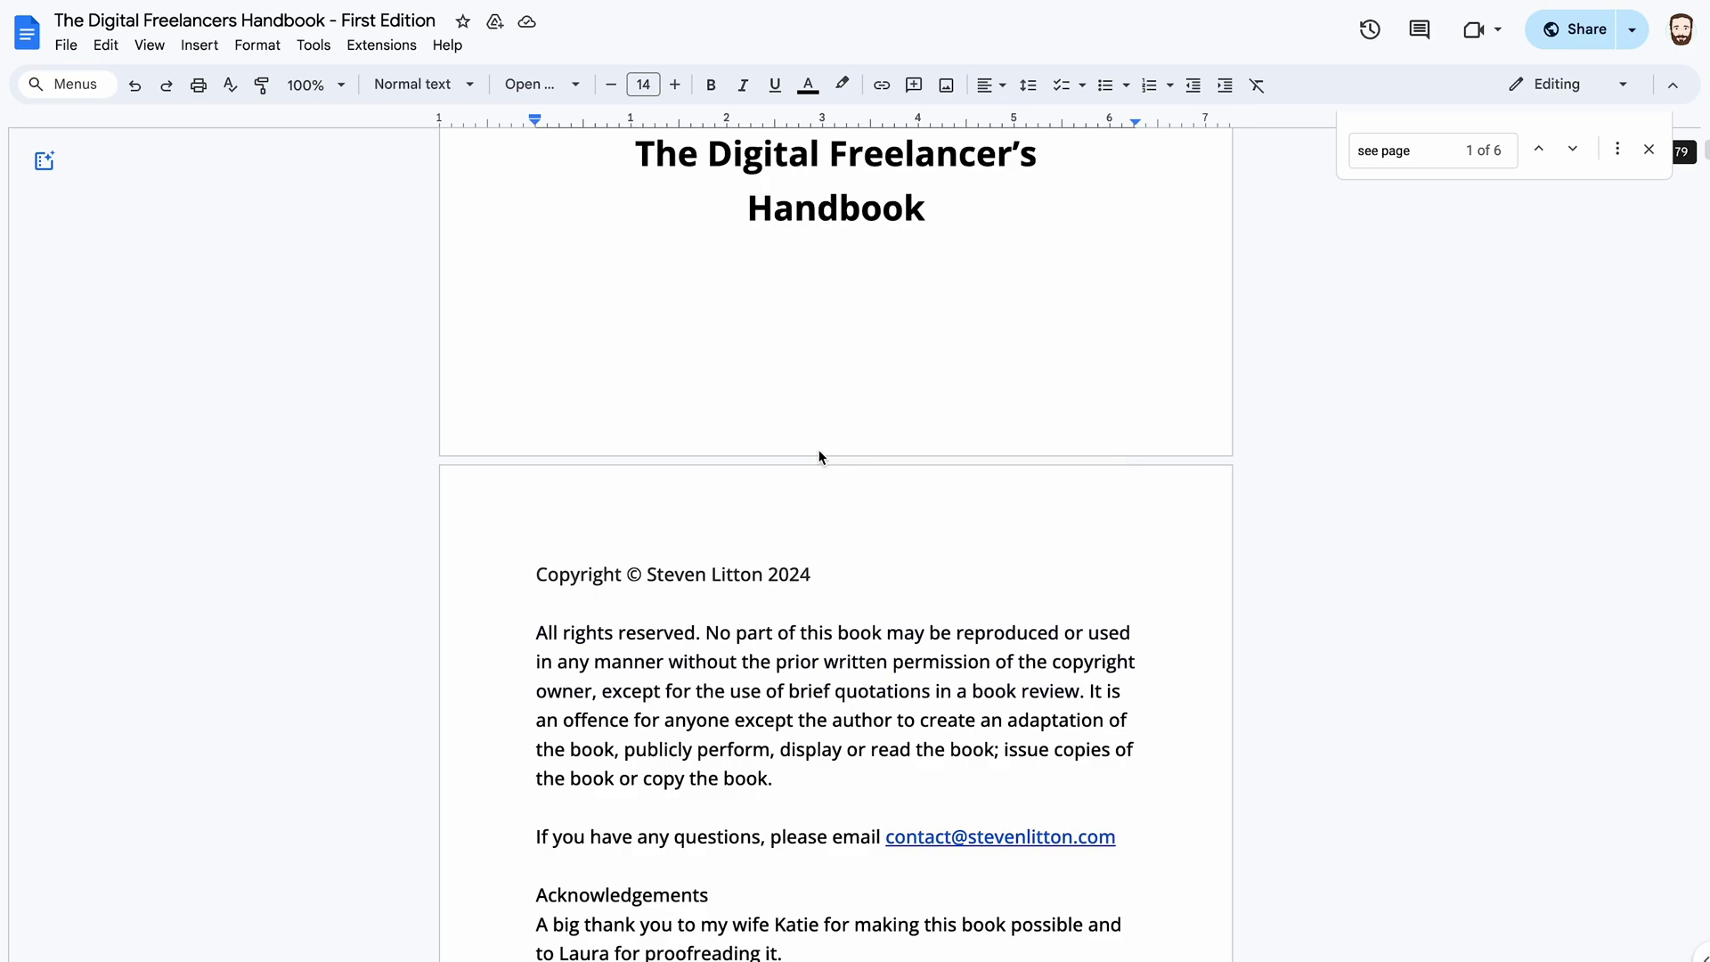
scroll(817, 456, down, 5)
scroll(818, 456, up, 3)
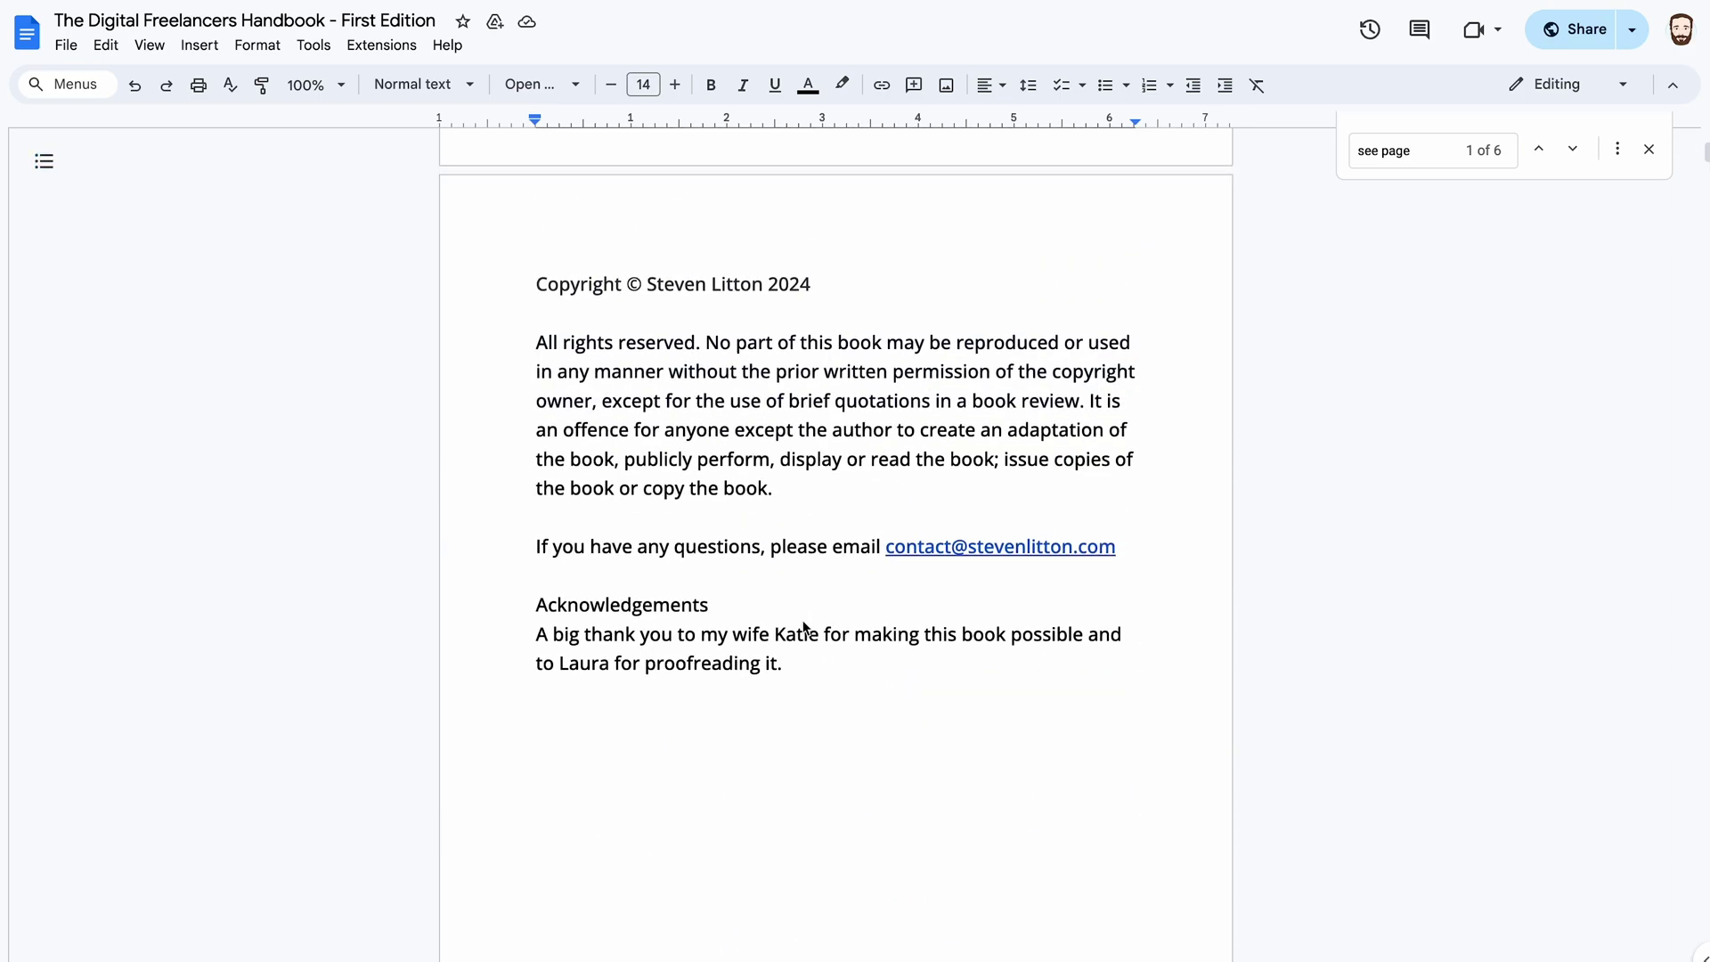
click(805, 669)
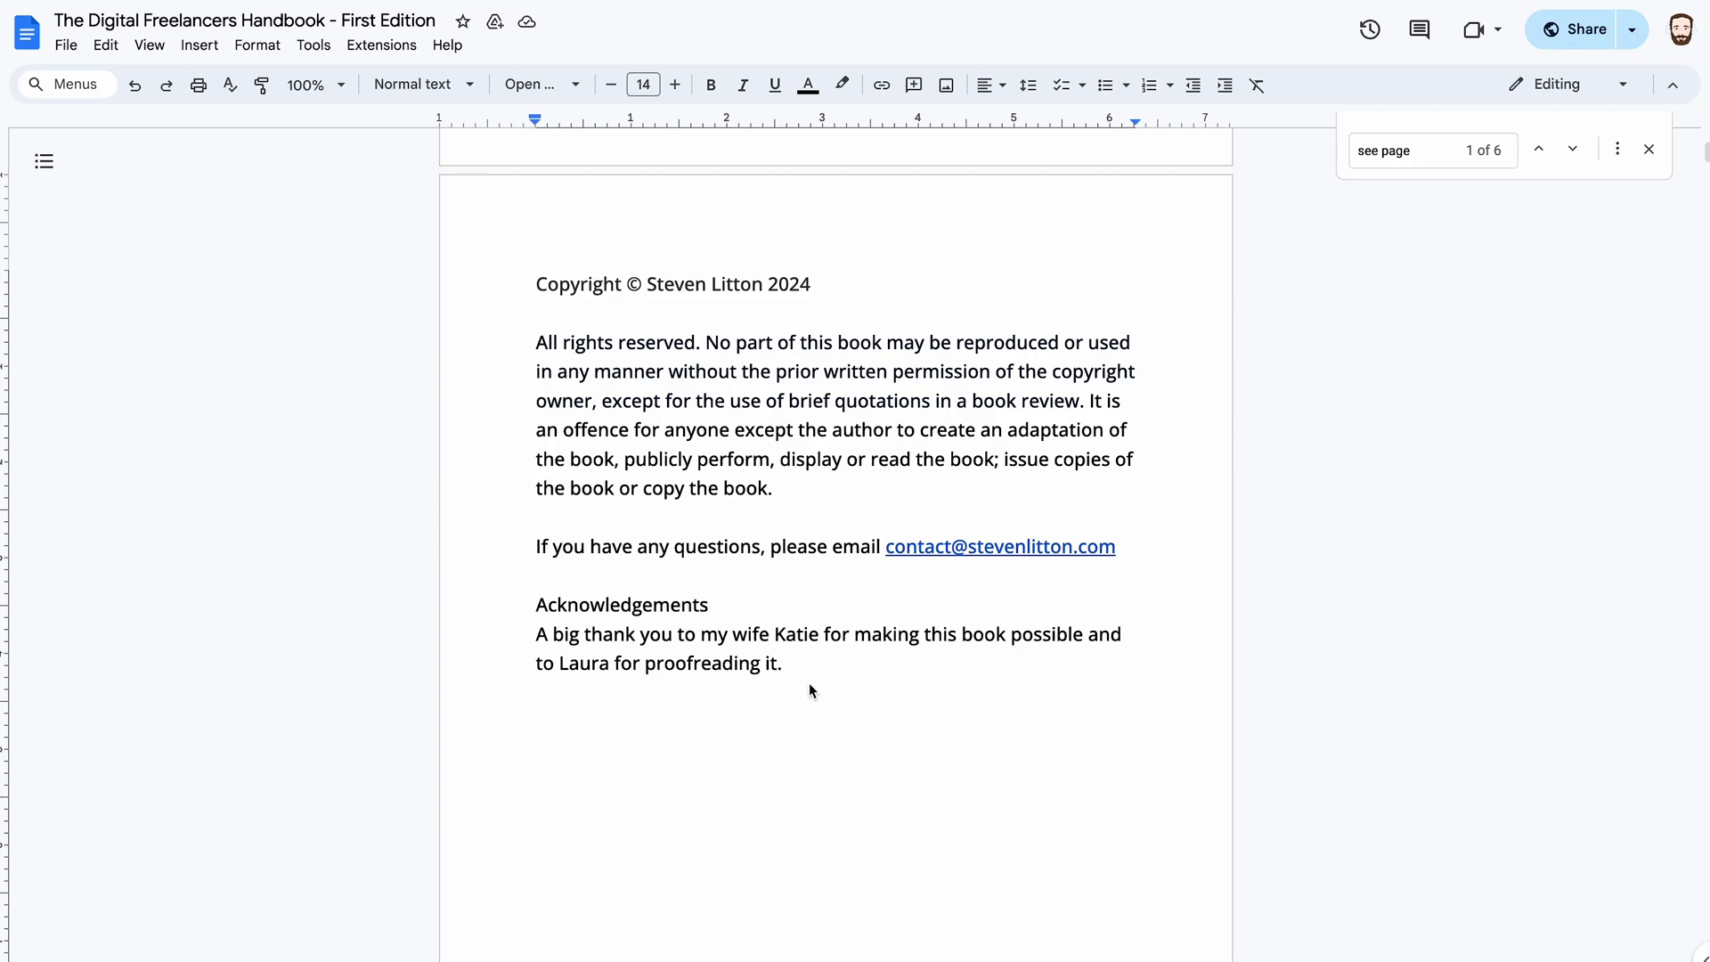
- Go to the end of page 79 and select the blank line below the closing text
scroll(755, 626, down, 10)
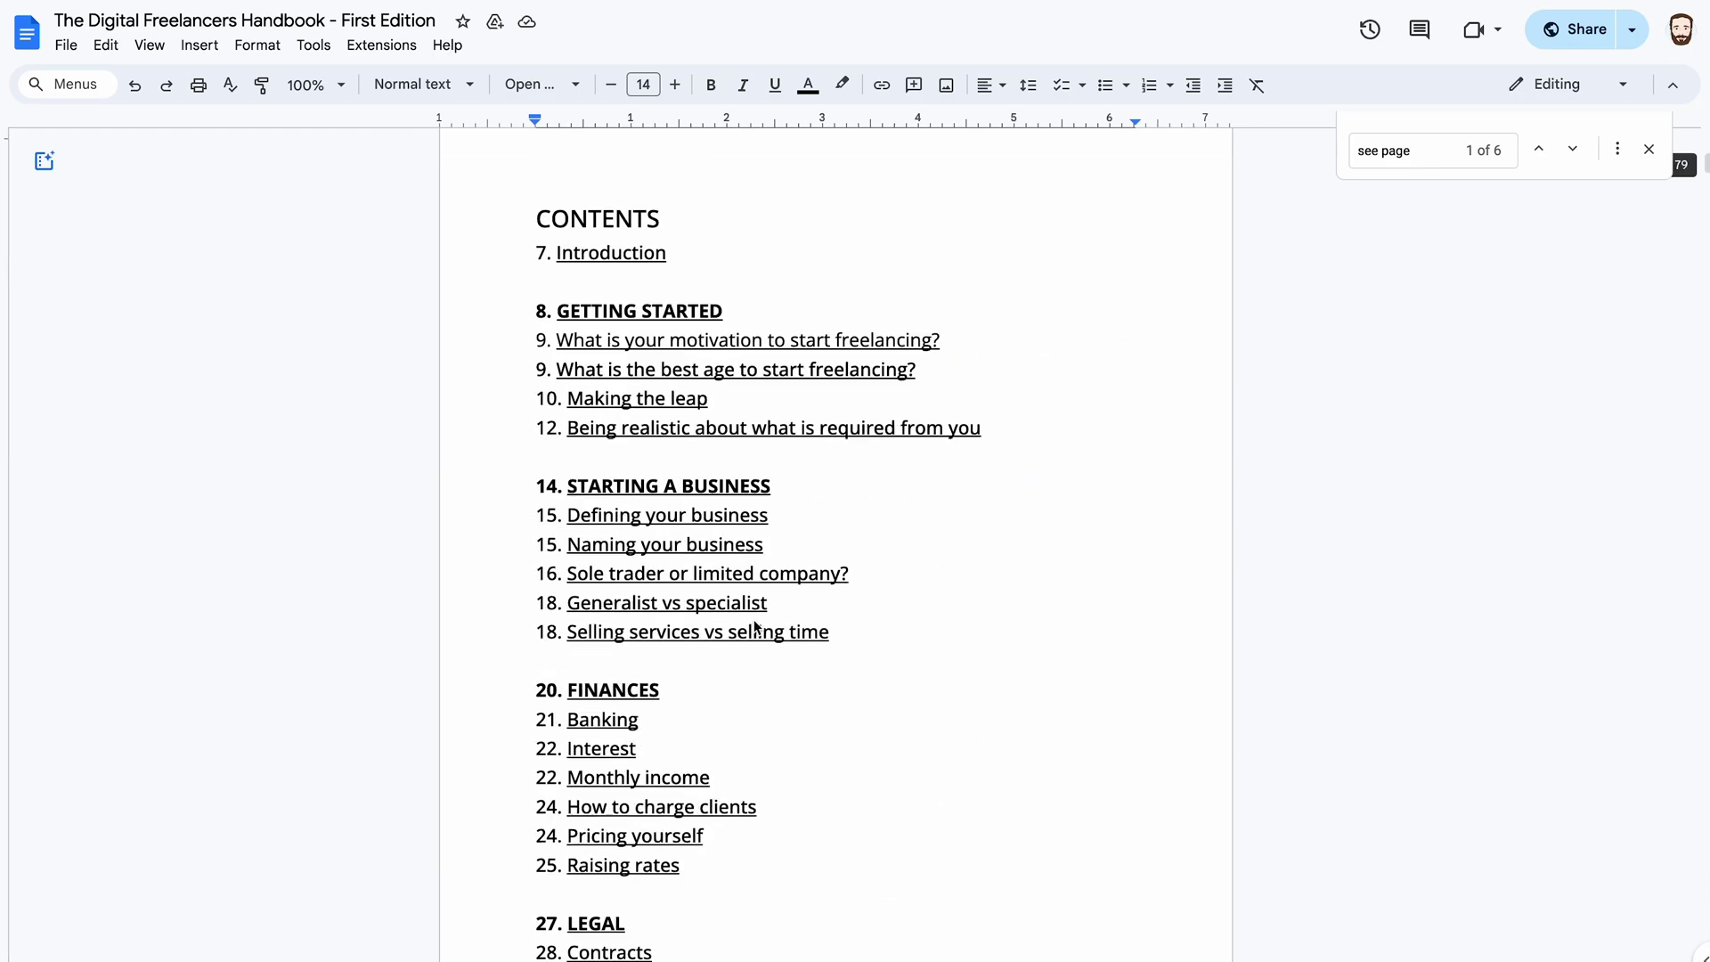
scroll(755, 626, up, 10)
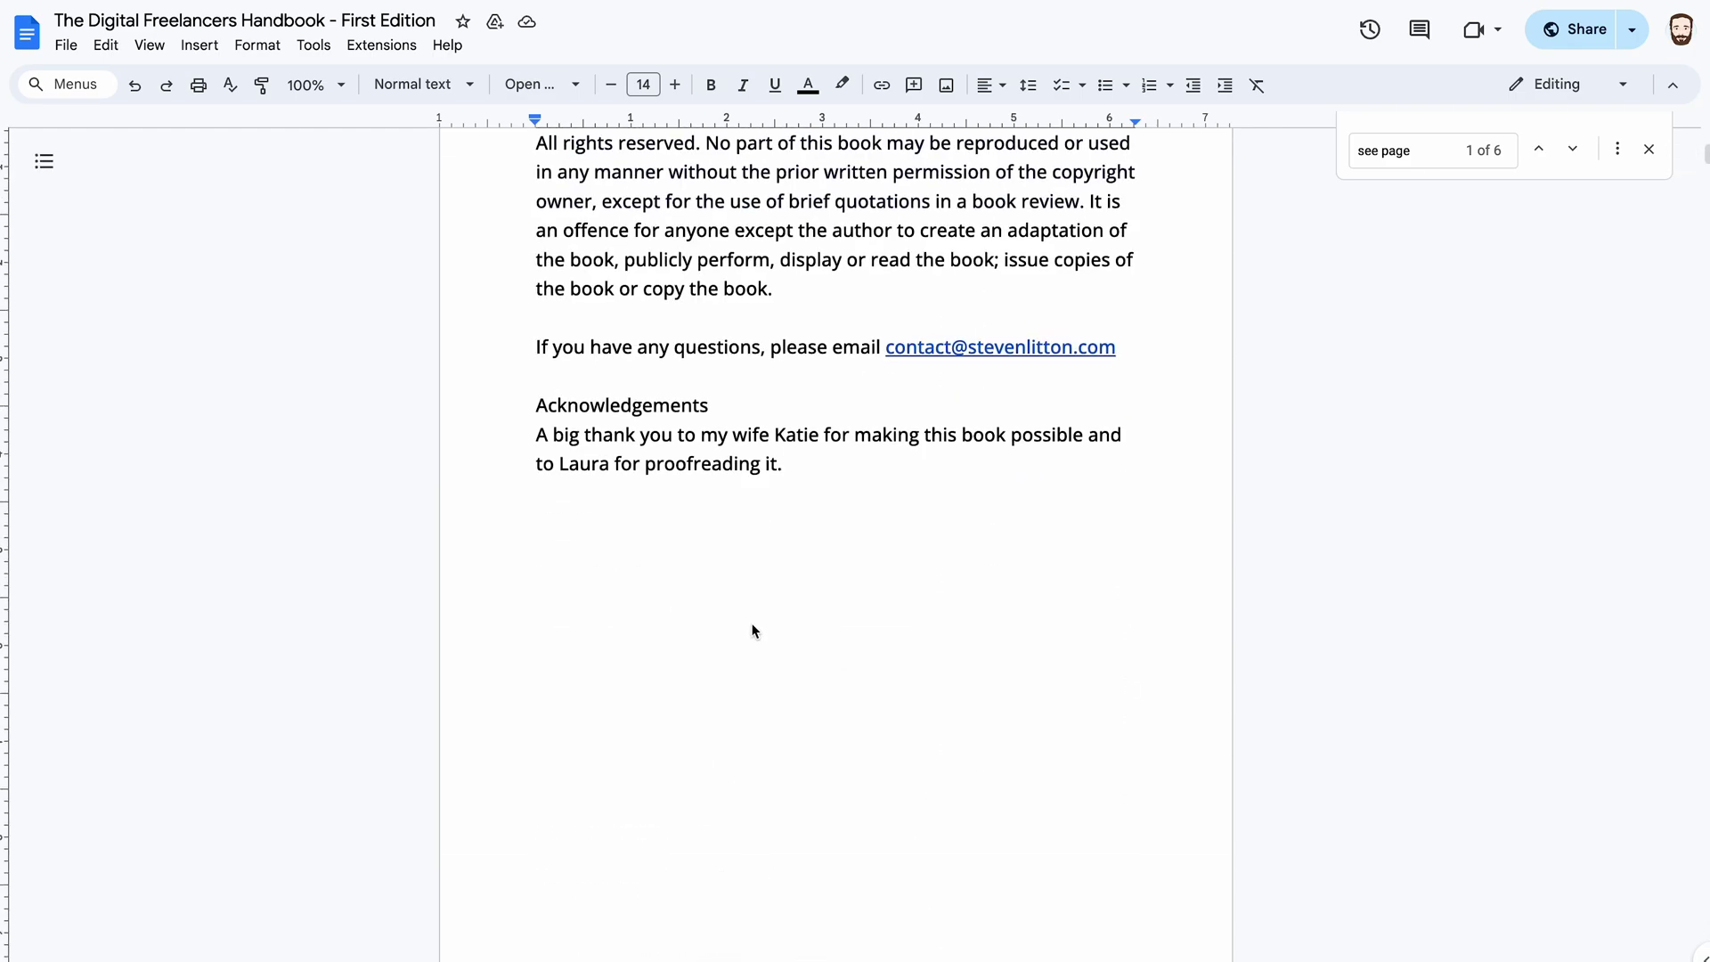
scroll(783, 708, down, 10)
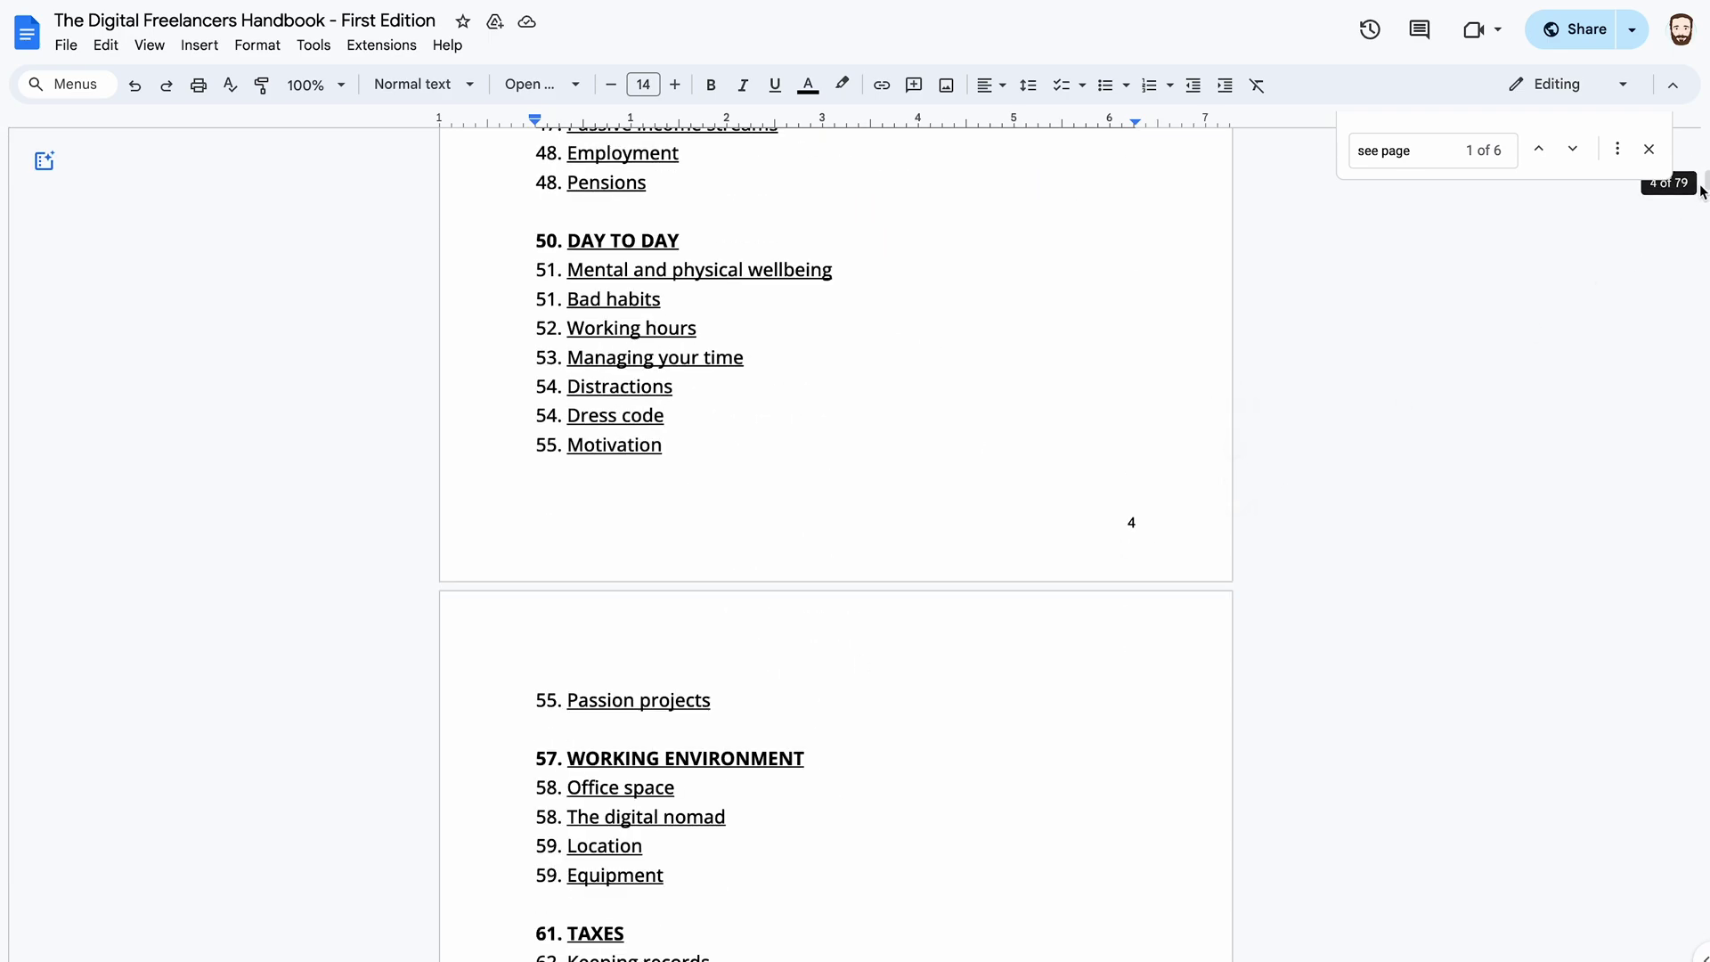
drag(1701, 192, 1702, 618)
click(945, 697)
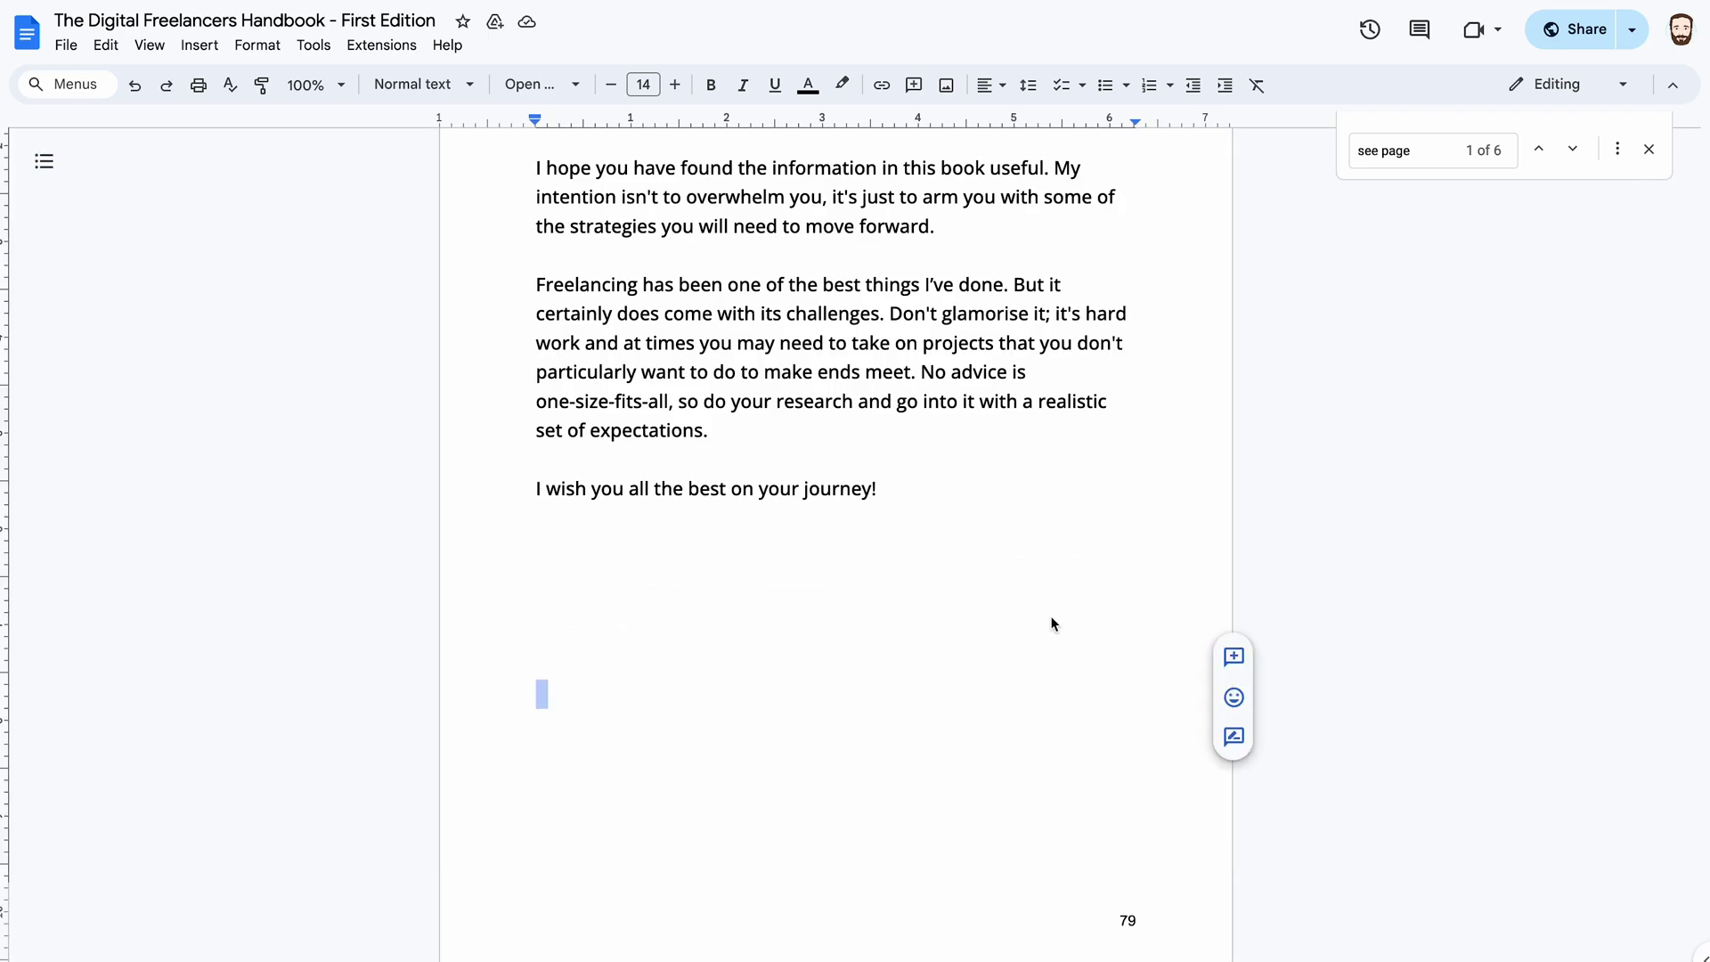
drag(853, 687, 761, 835)
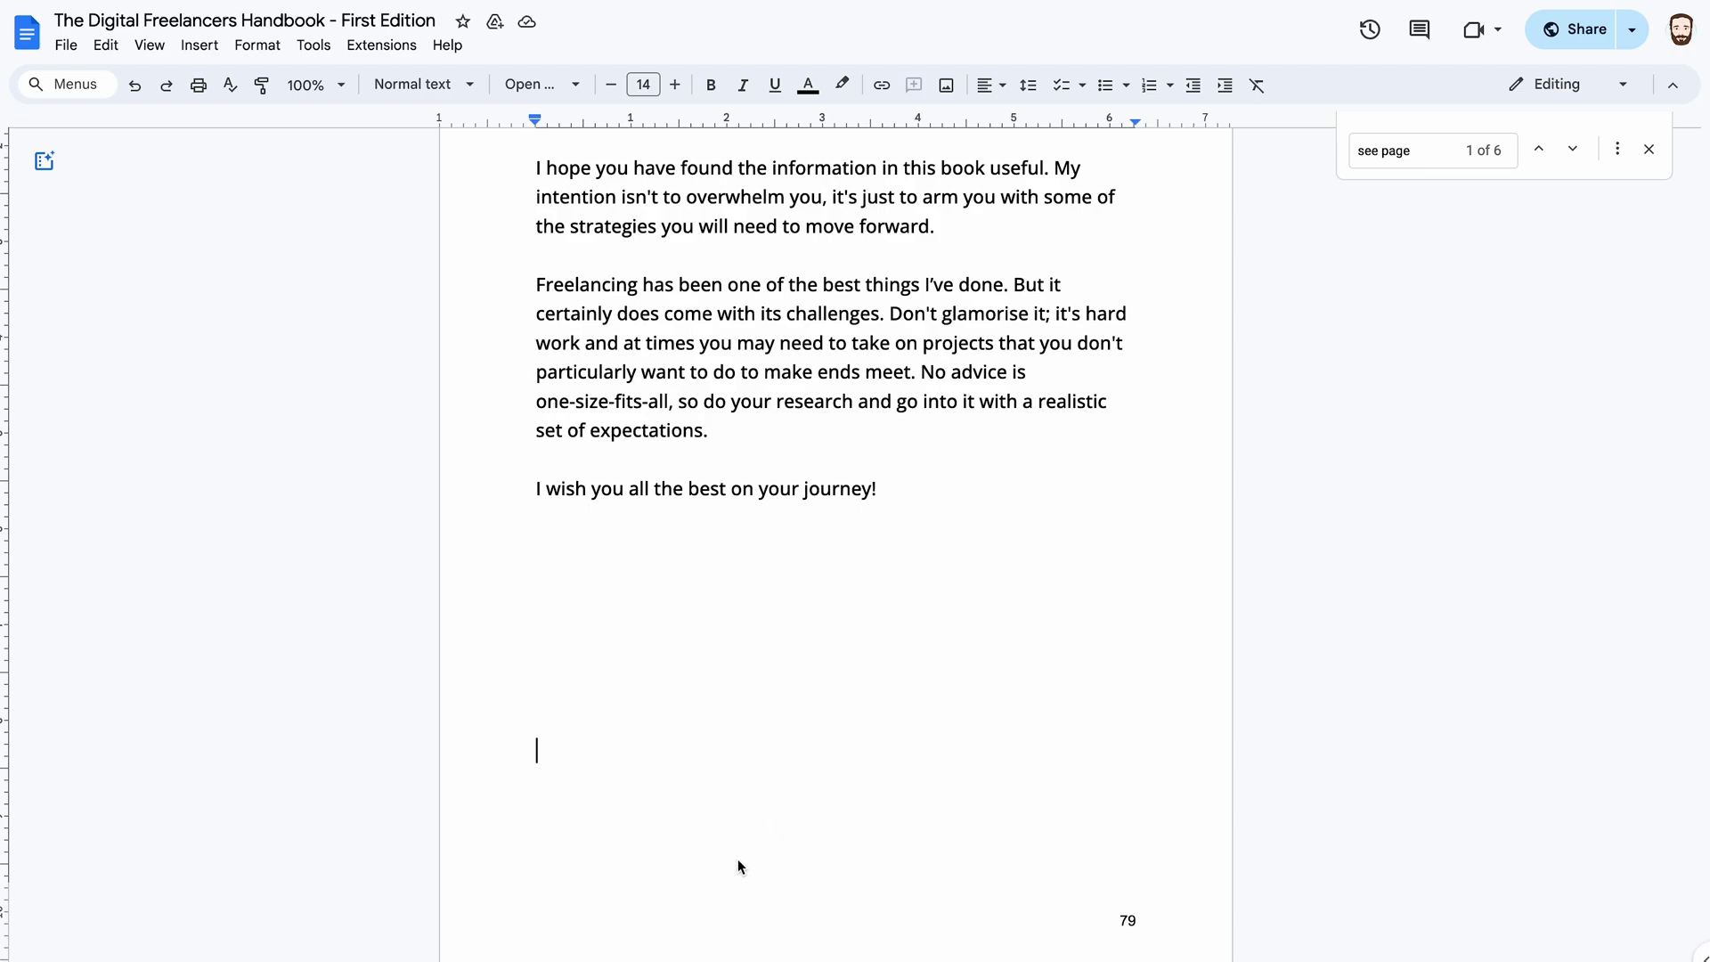
- Add a page break, type 'Link to a piece of text' on page 80, and select it
key(ctrl+Return)
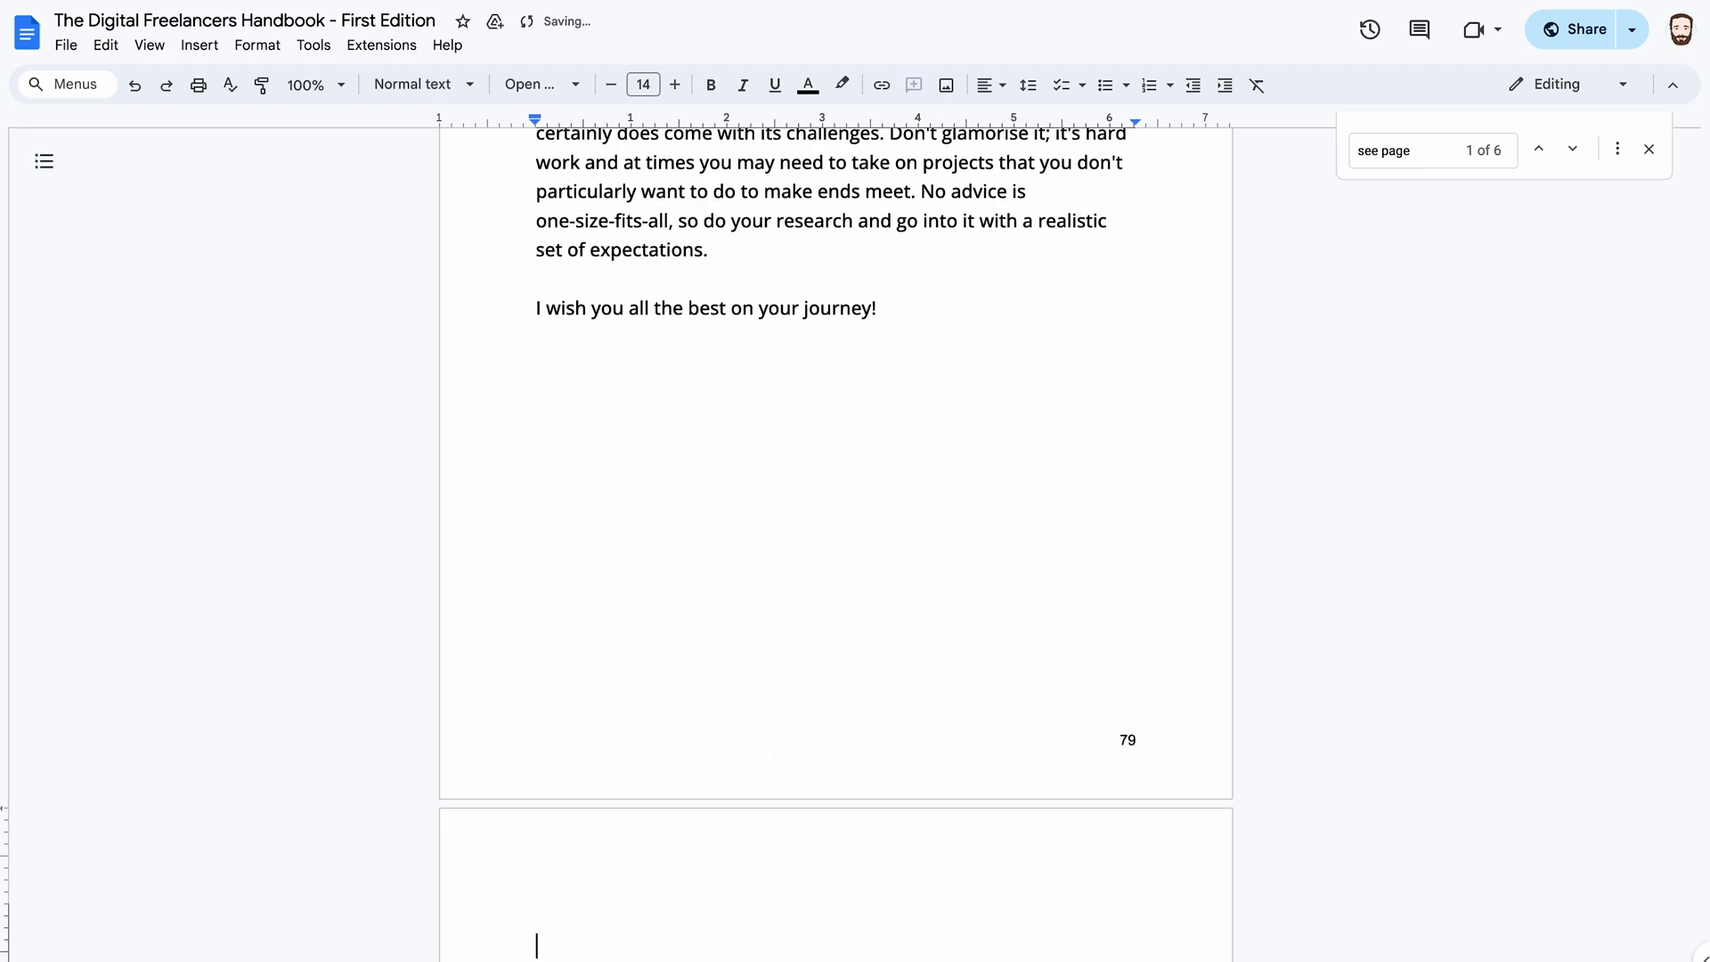
scroll(671, 740, down, 3)
text(Link t)
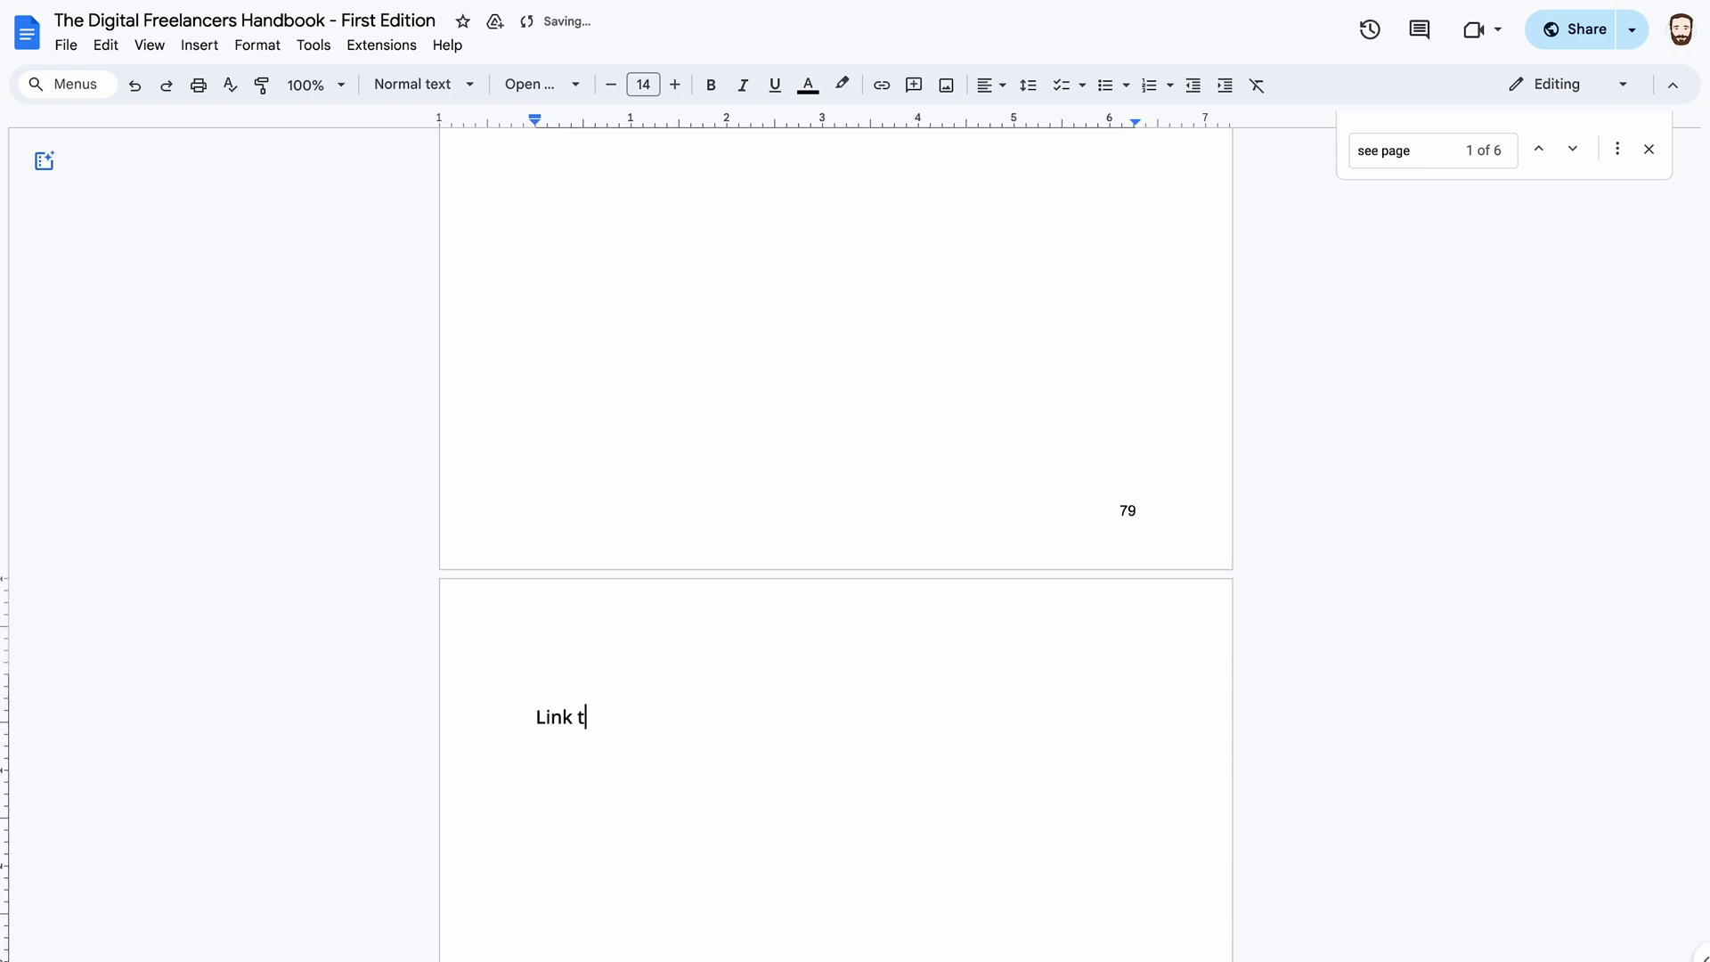
text(o a pa)
key(BackSpace)
key(BackSpace)
text(piece )
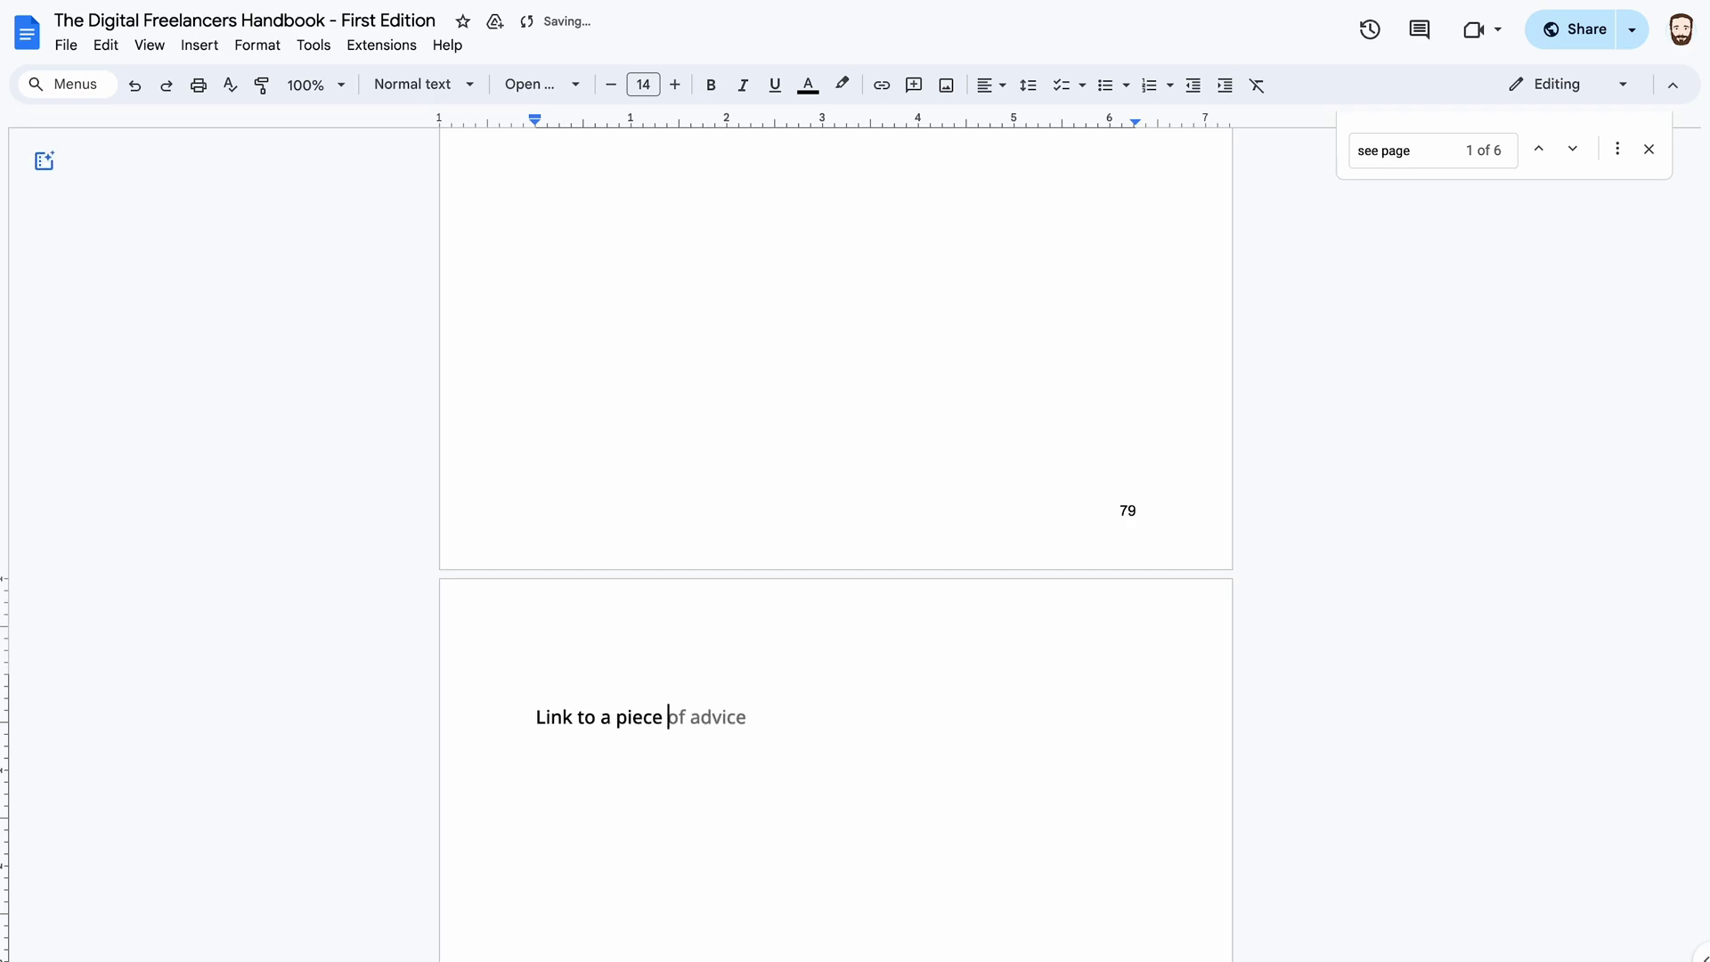
text(of text)
key(BackSpace)
drag(746, 720, 531, 715)
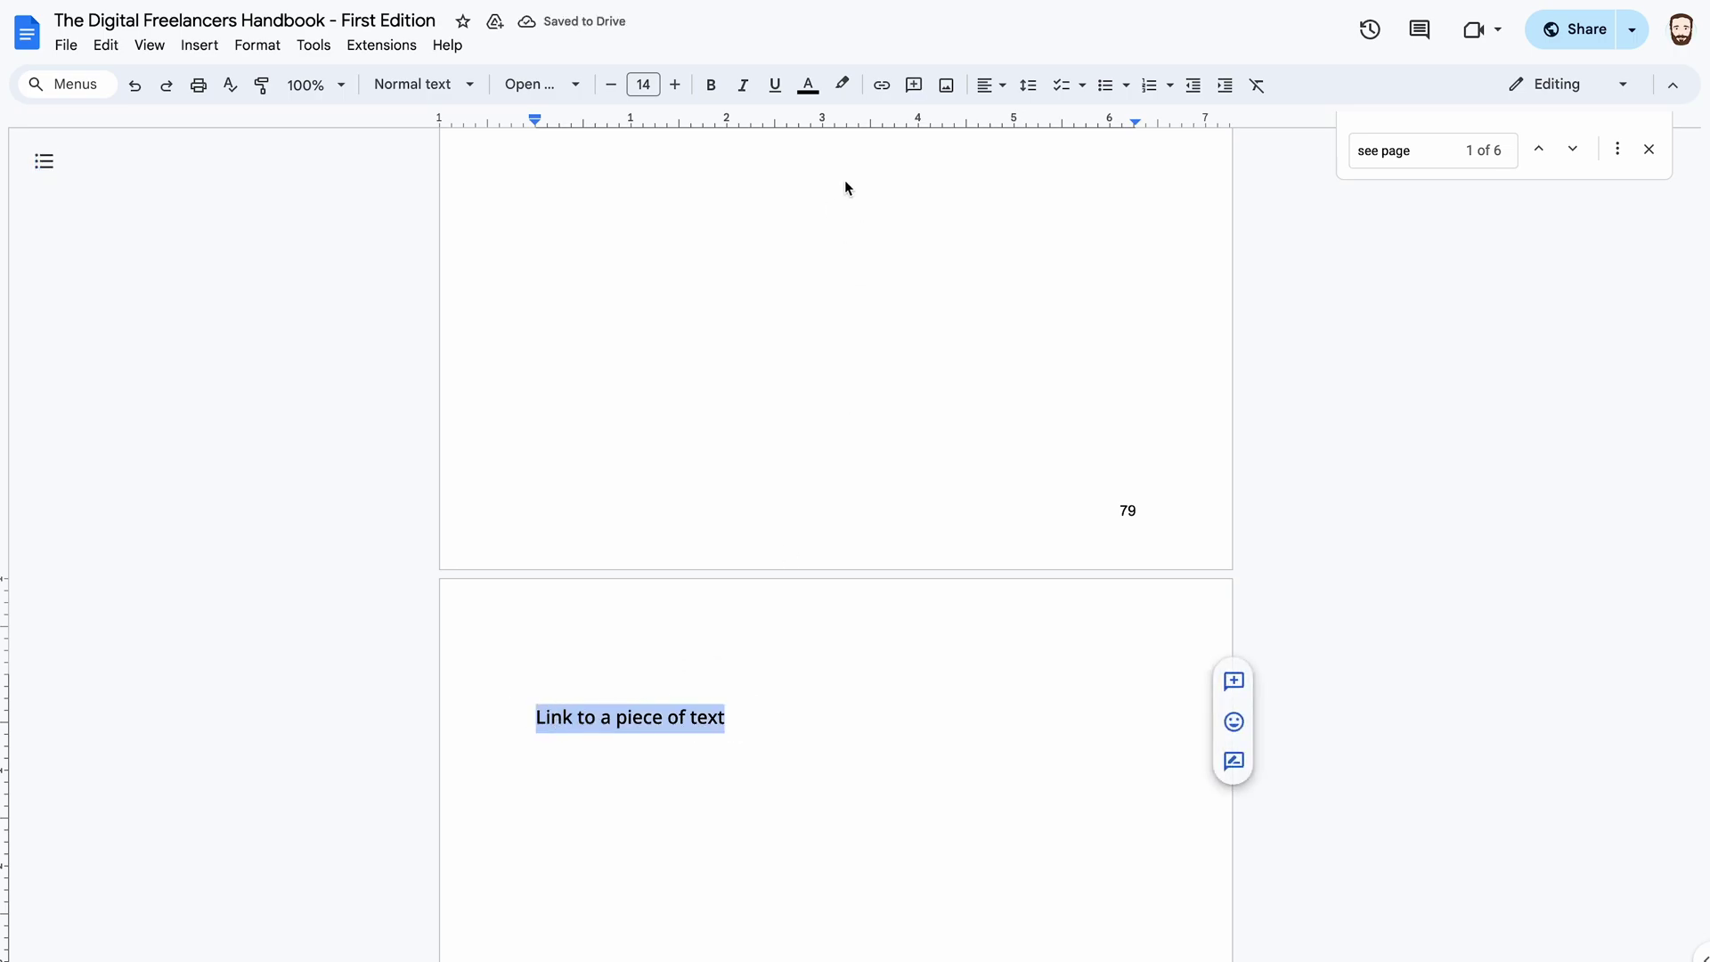
- Start a link on the selected sentence and search 'introd' for the Introduction heading
click(881, 90)
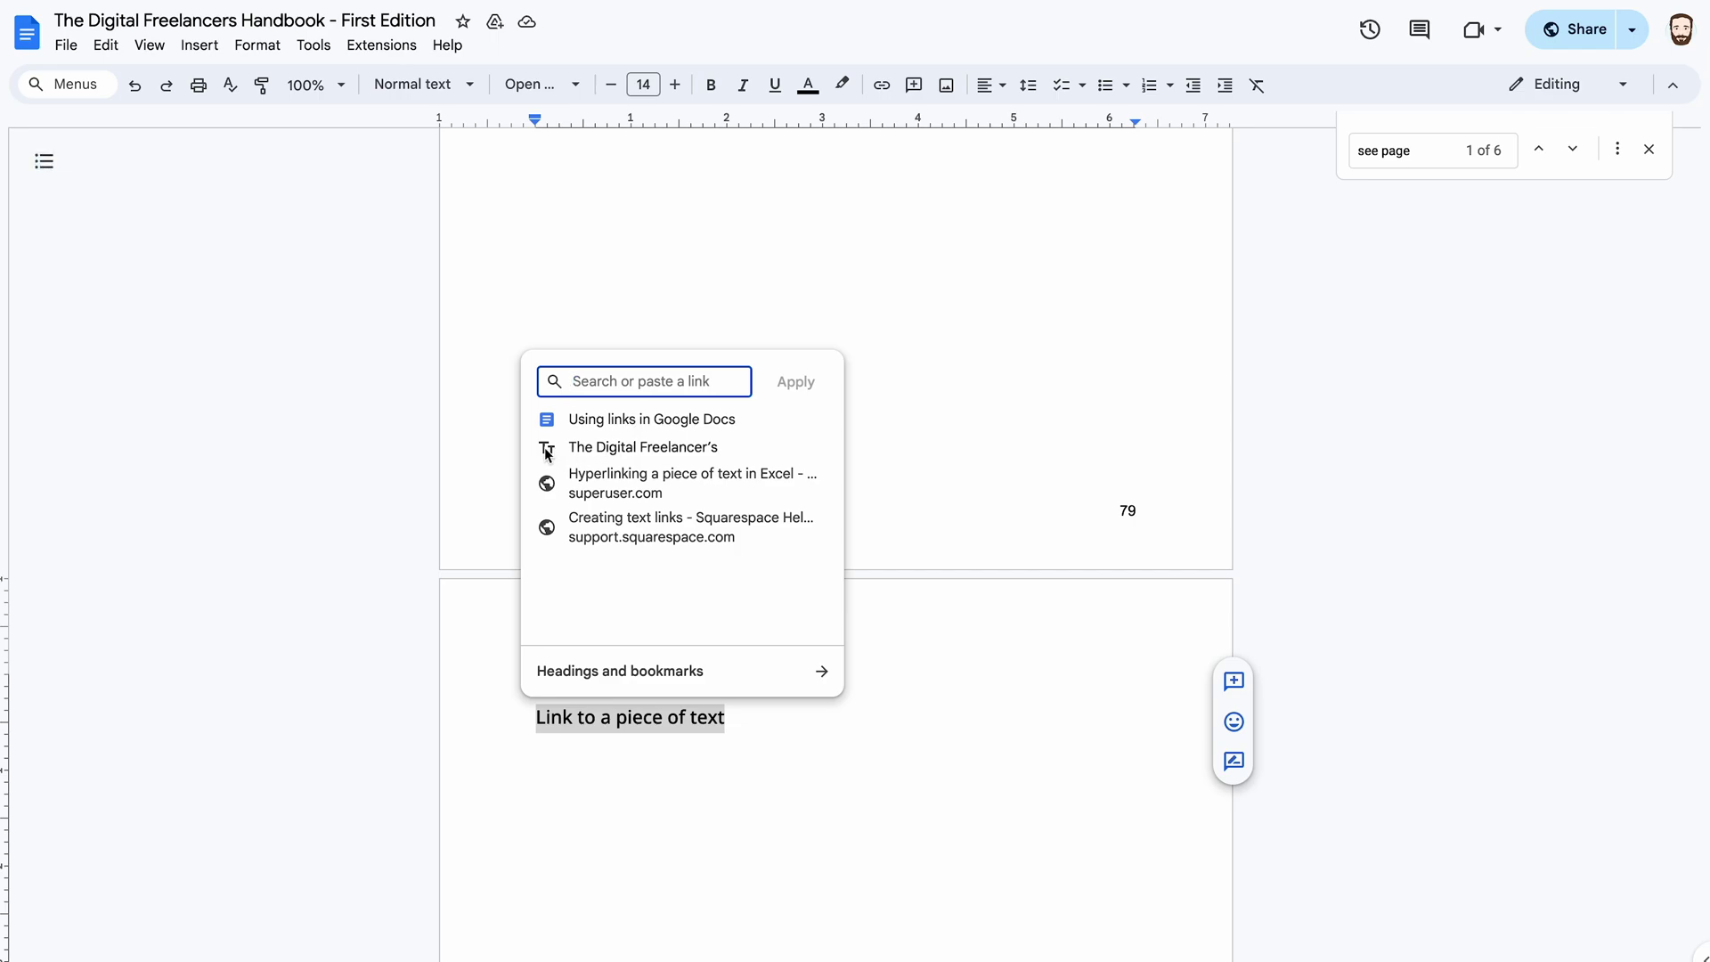
click(605, 383)
text(intr)
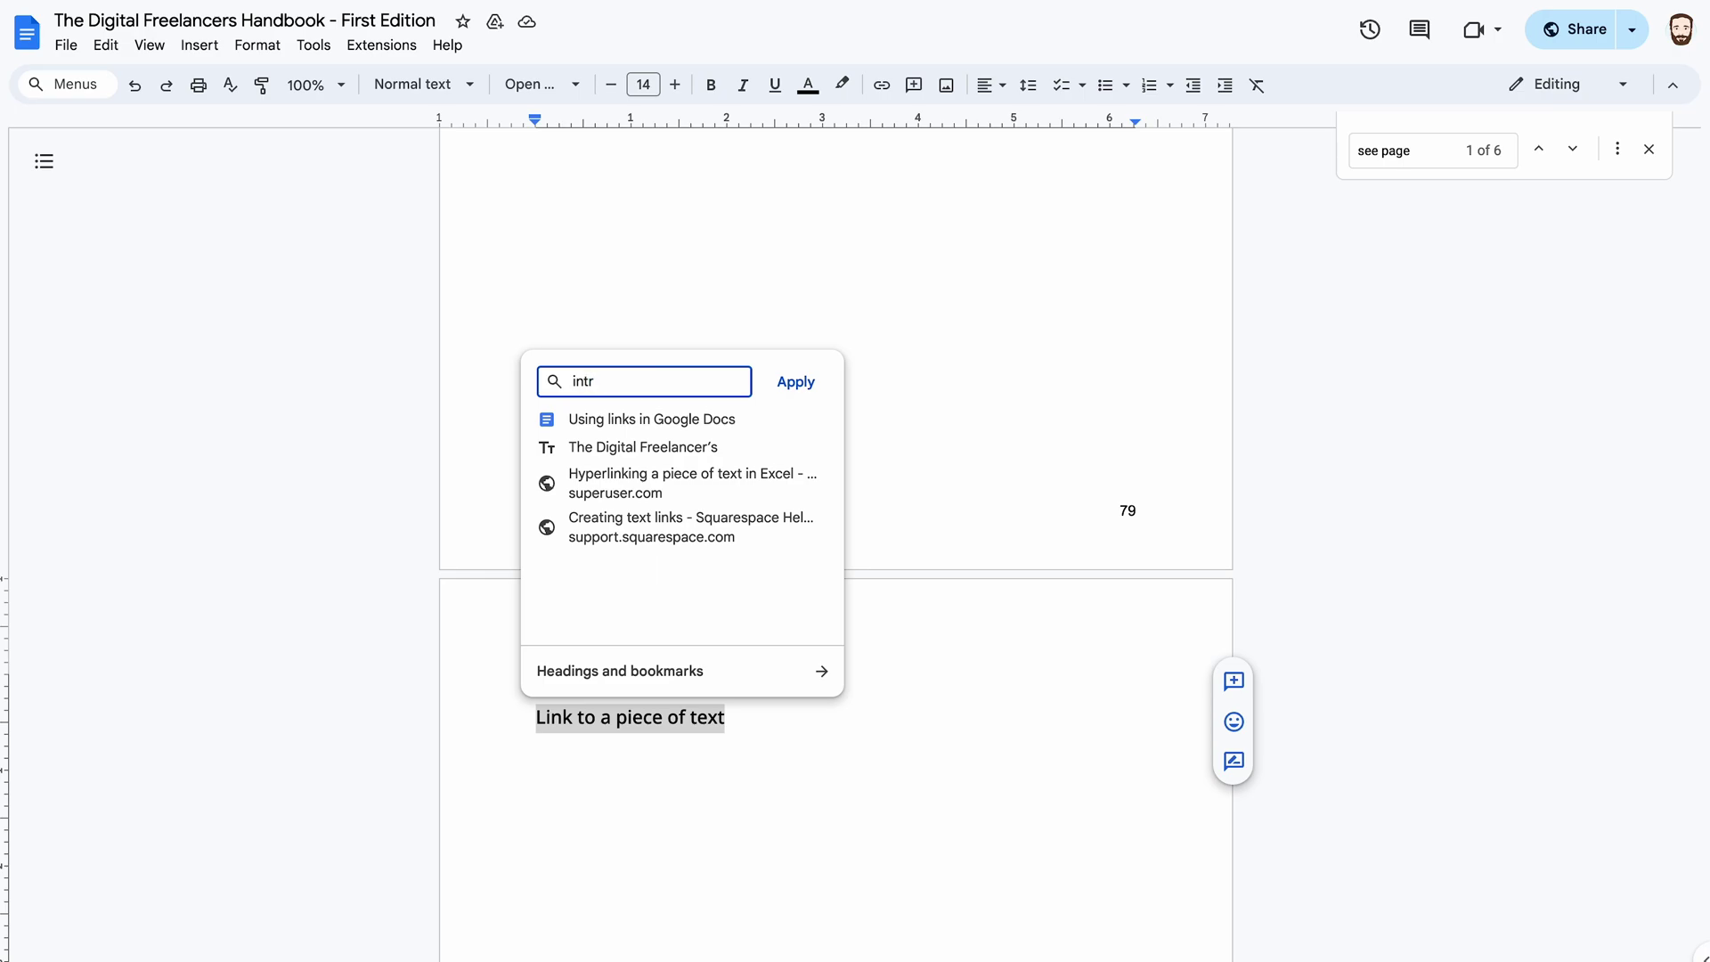
text(o)
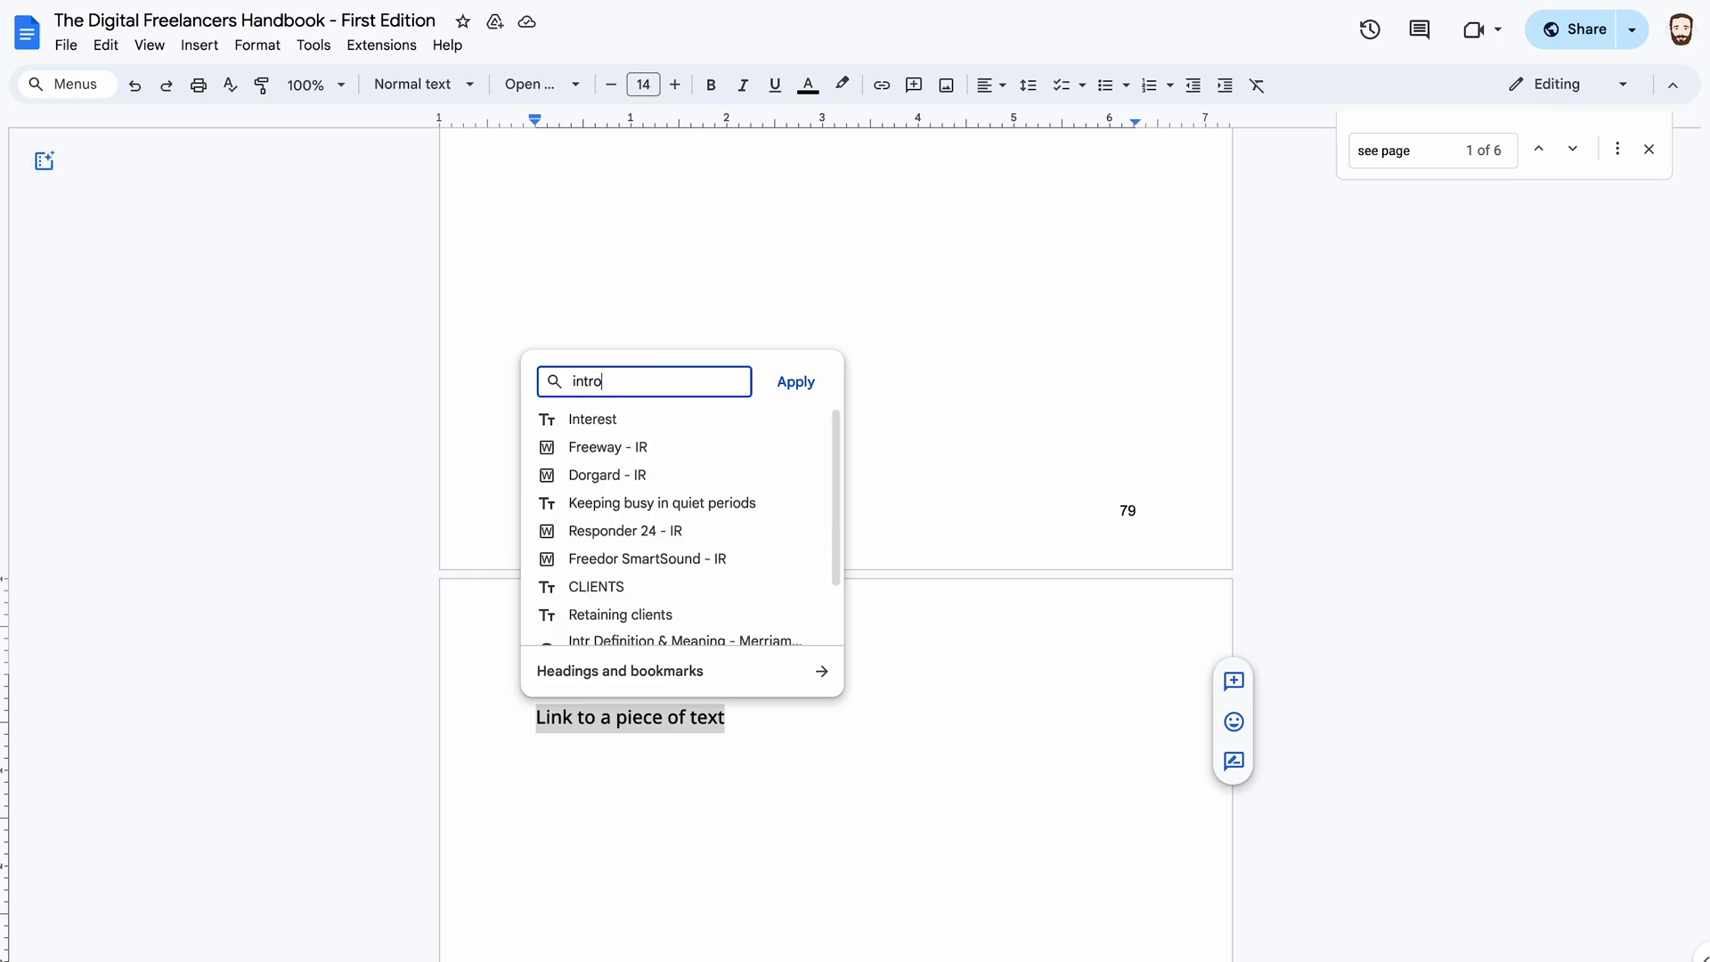
text(d)
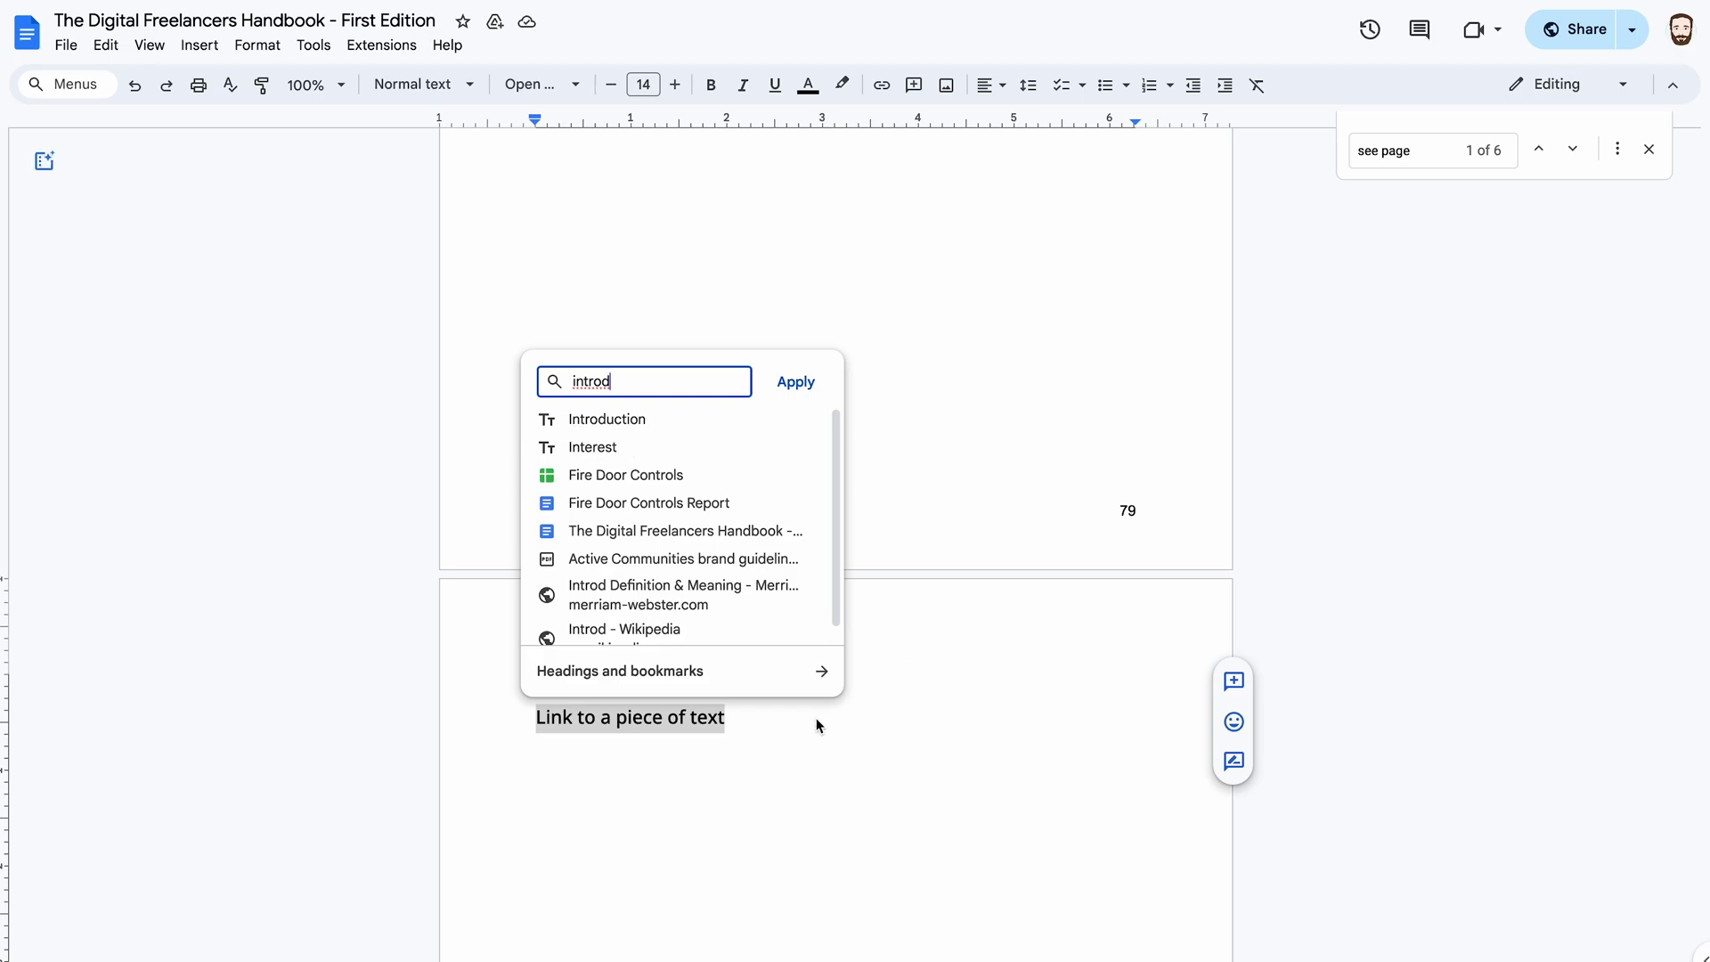
- Cancel the pending link and scroll back to page 7
click(741, 714)
scroll(744, 709, up, 4)
scroll(748, 703, up, 20)
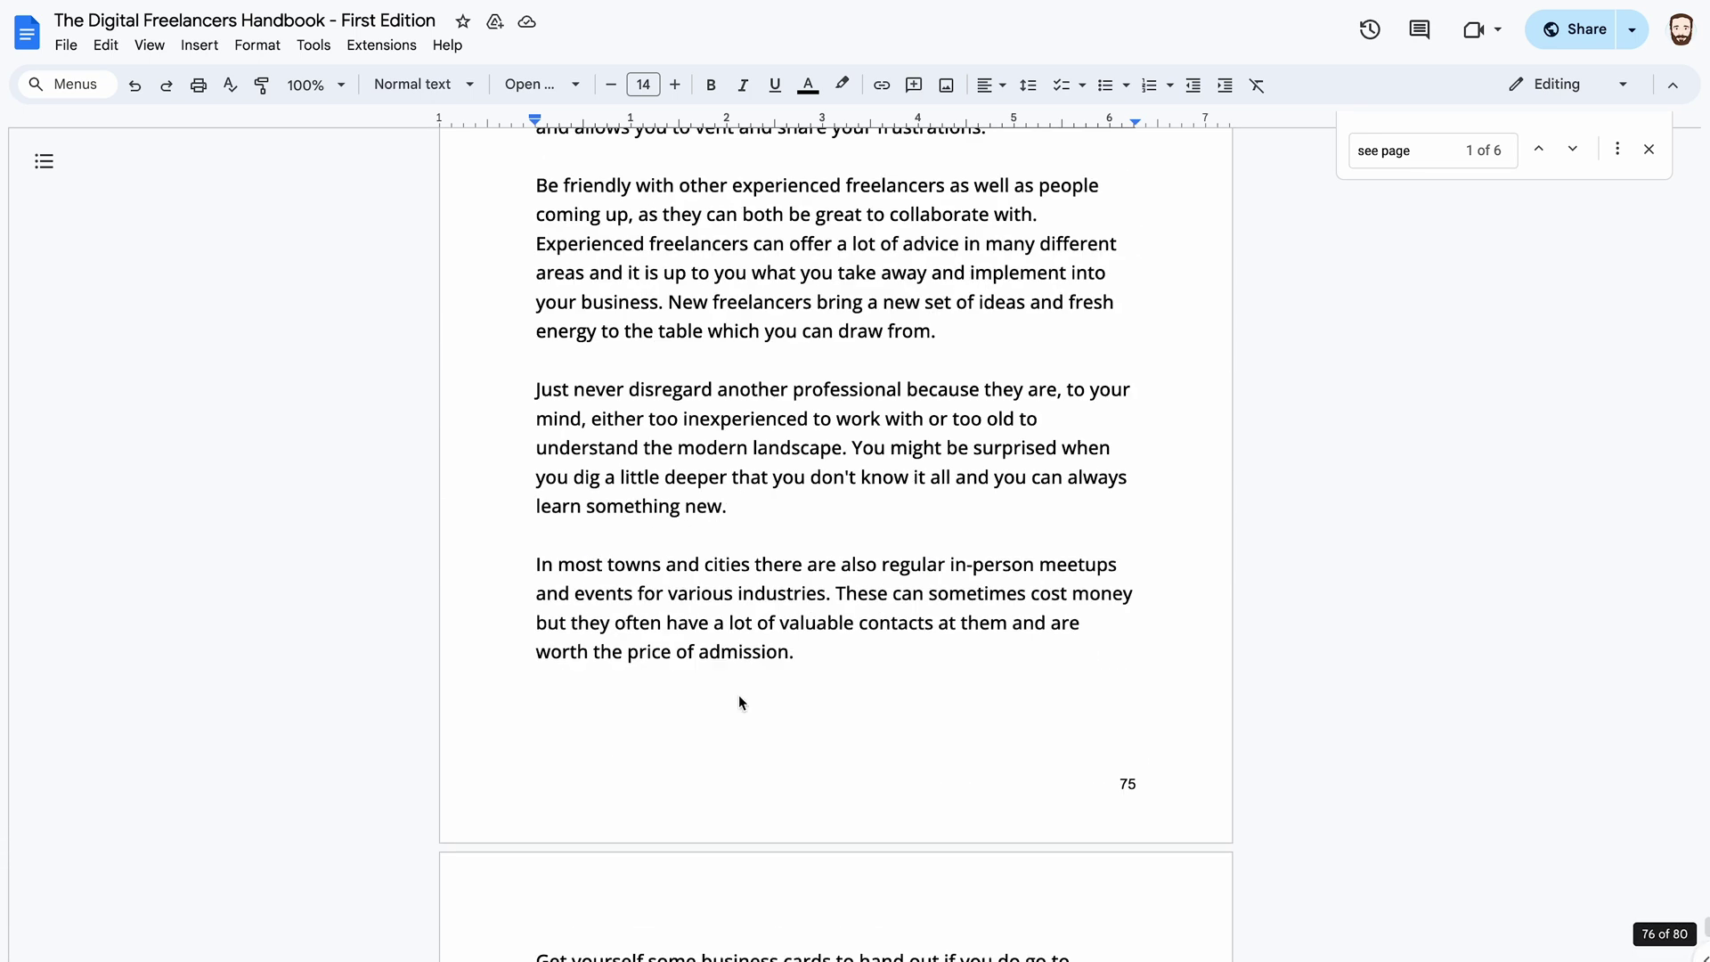
drag(1704, 877, 1692, 146)
scroll(1080, 255, down, 8)
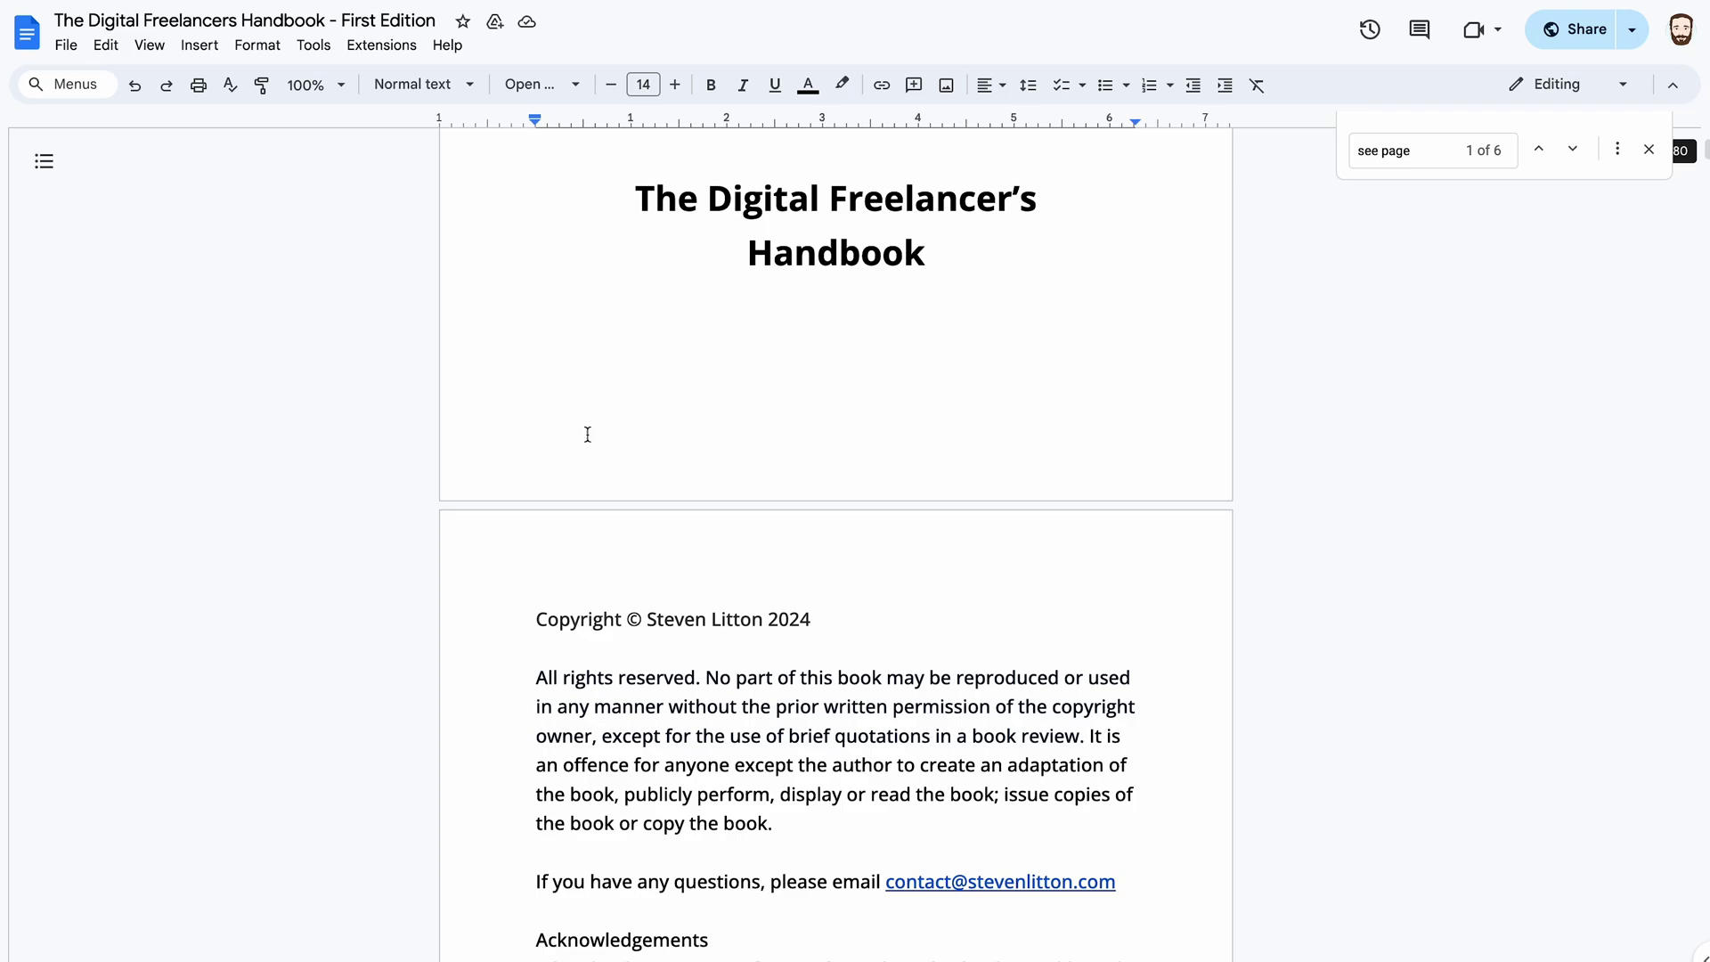
scroll(588, 433, down, 13)
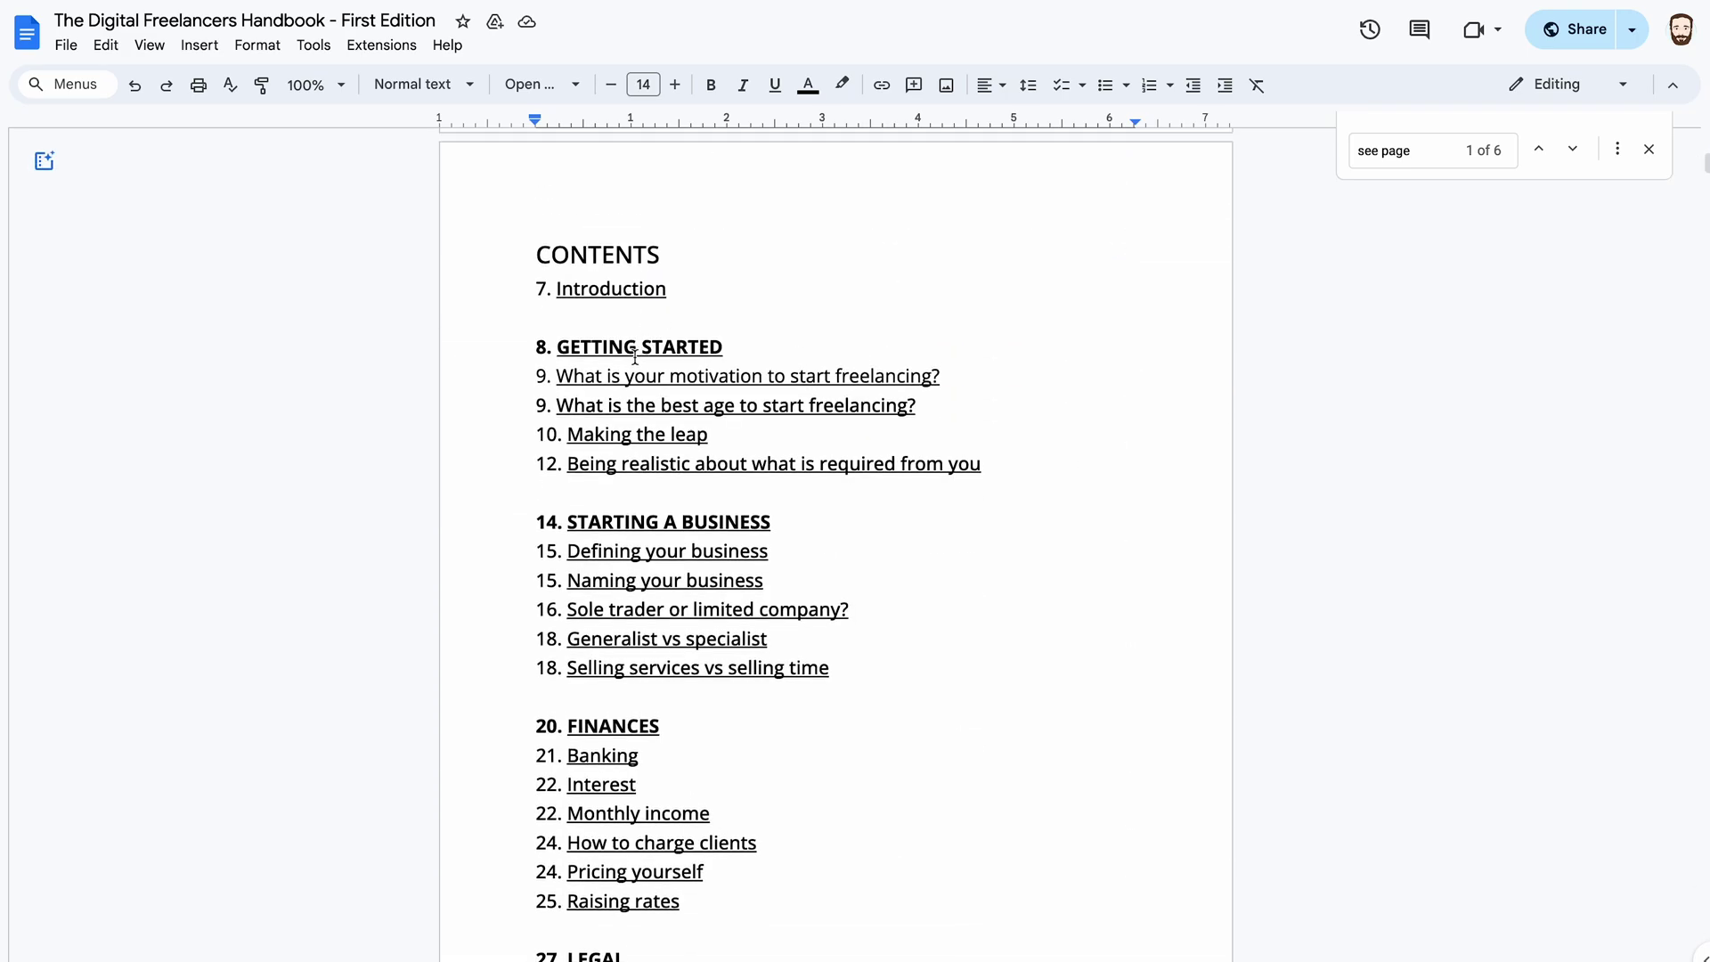
scroll(634, 356, down, 20)
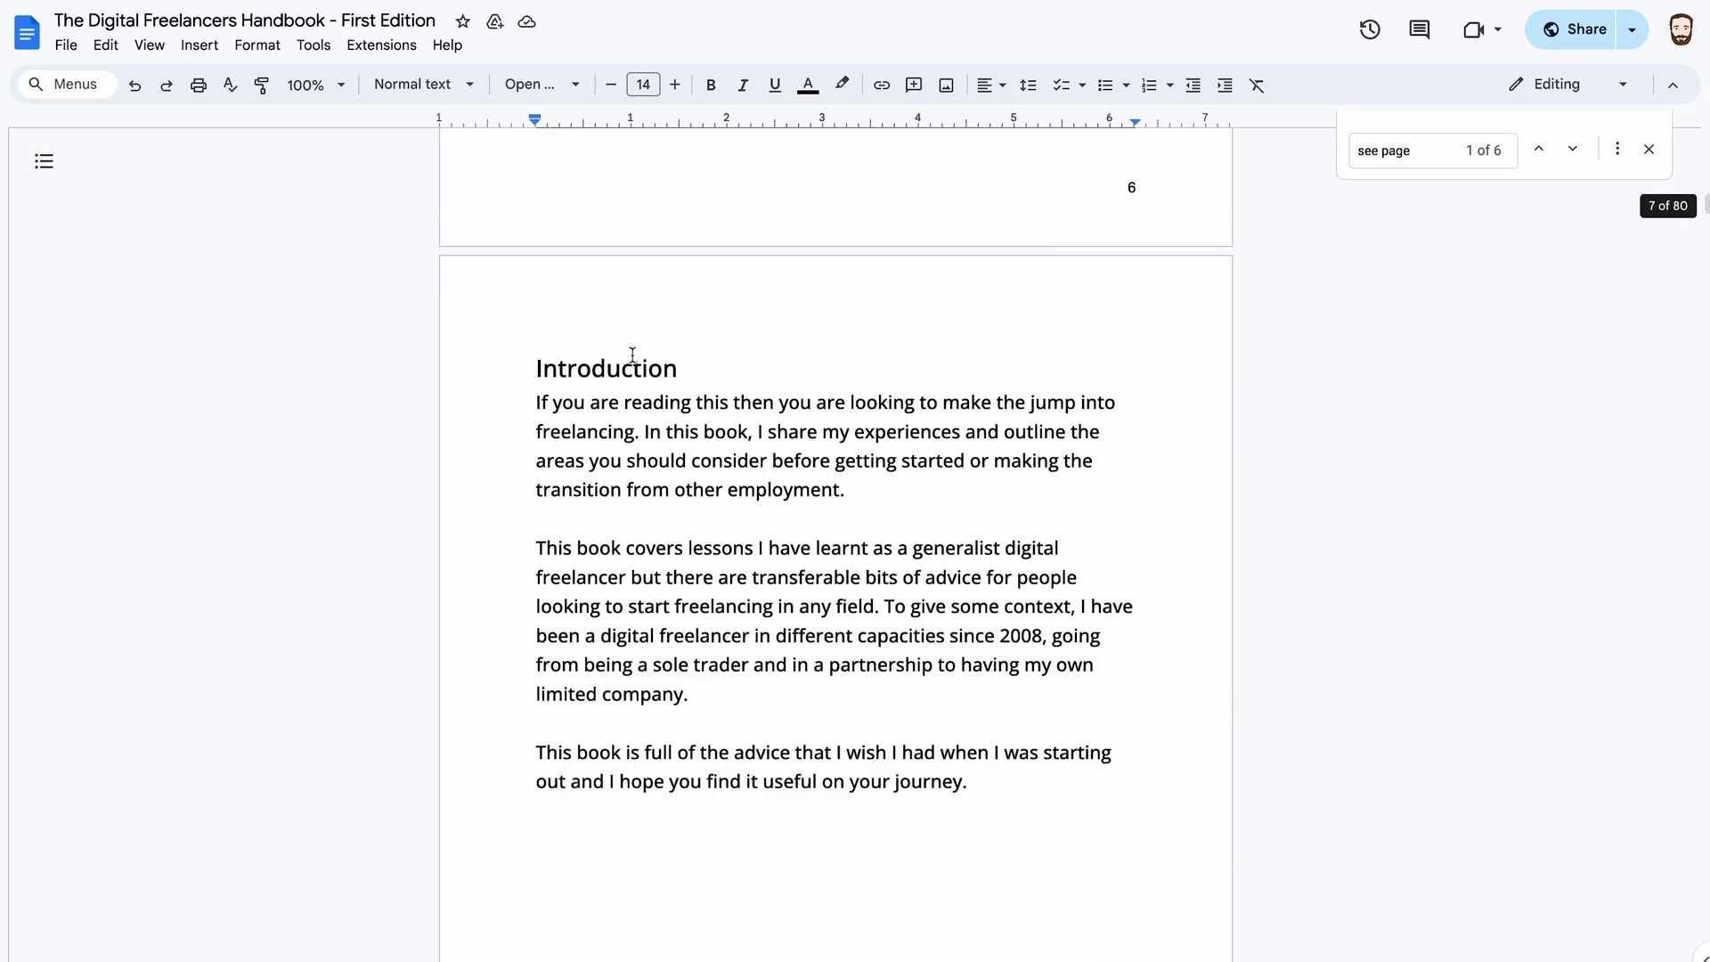
- Select the Introduction heading and check its paragraph style, Heading 2
drag(686, 366, 537, 366)
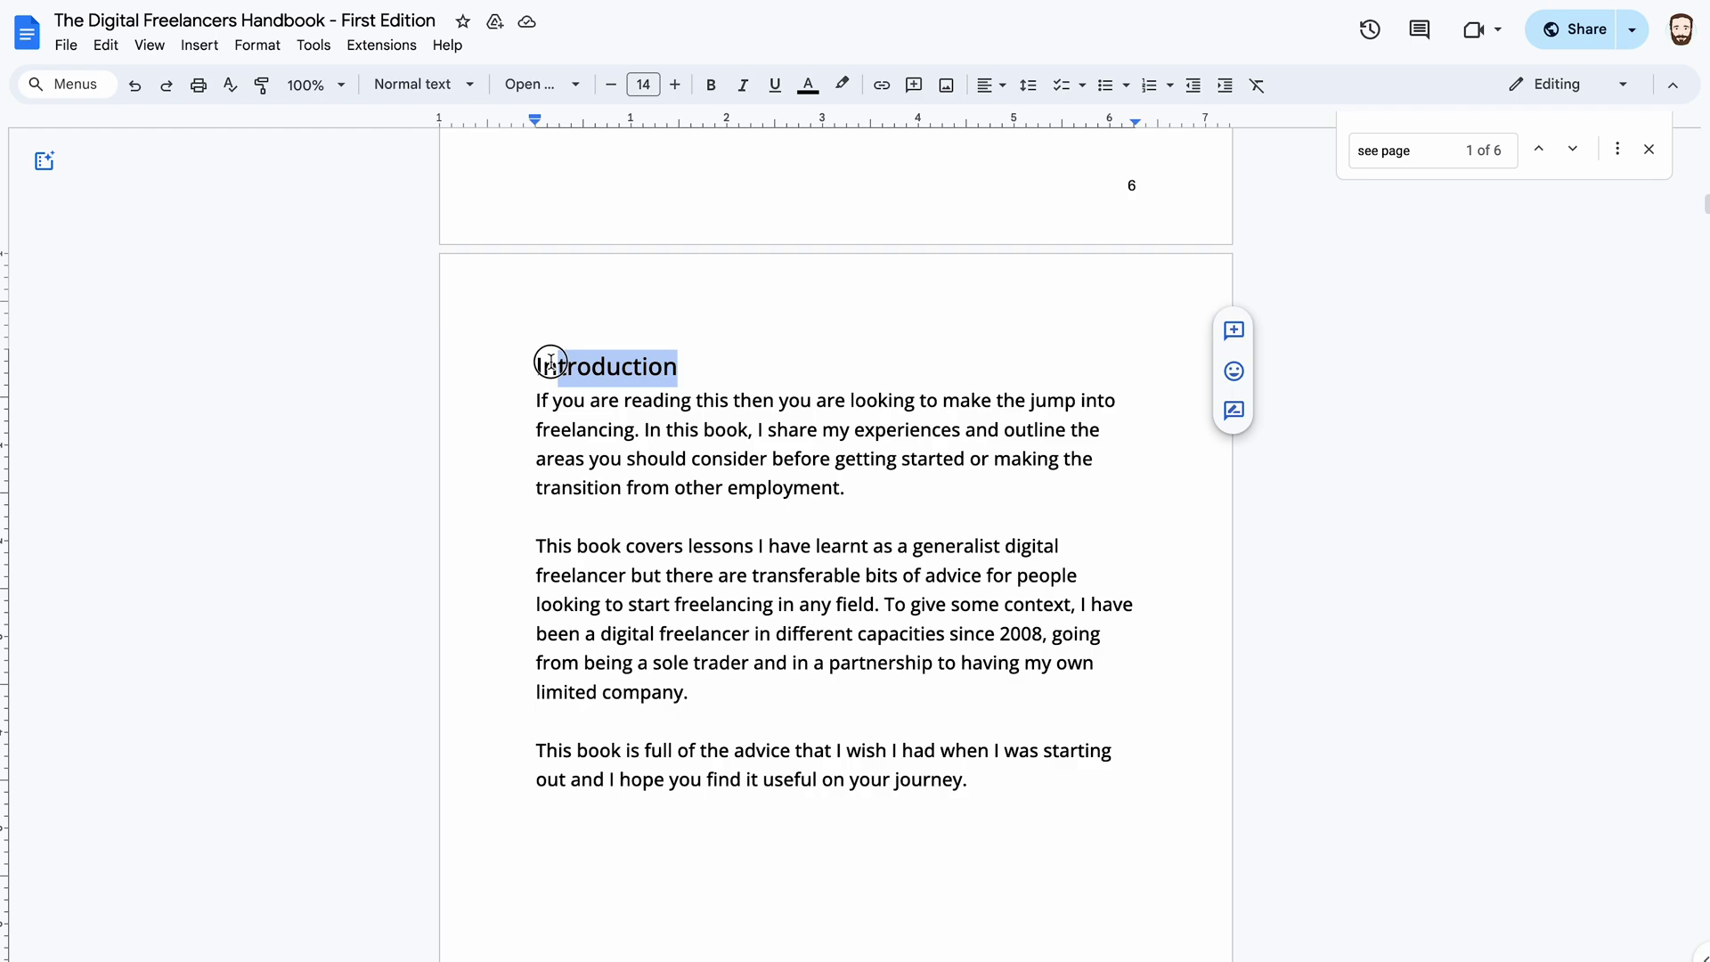
right_click(600, 361)
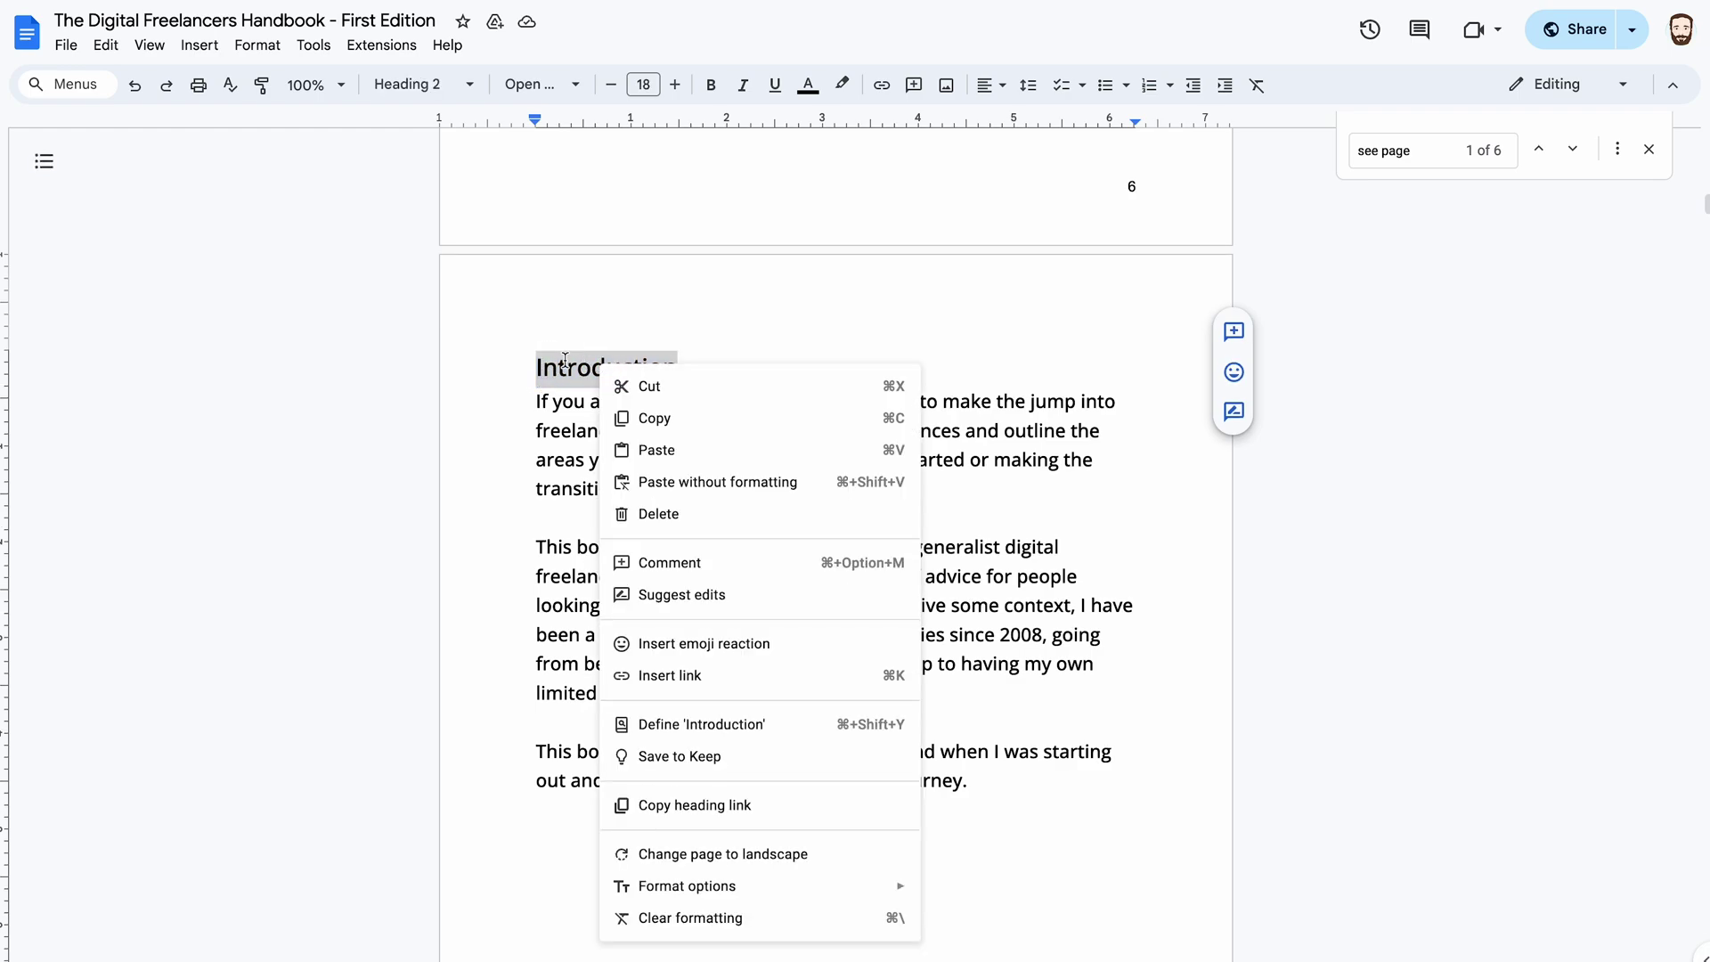
click(565, 360)
drag(690, 365, 508, 361)
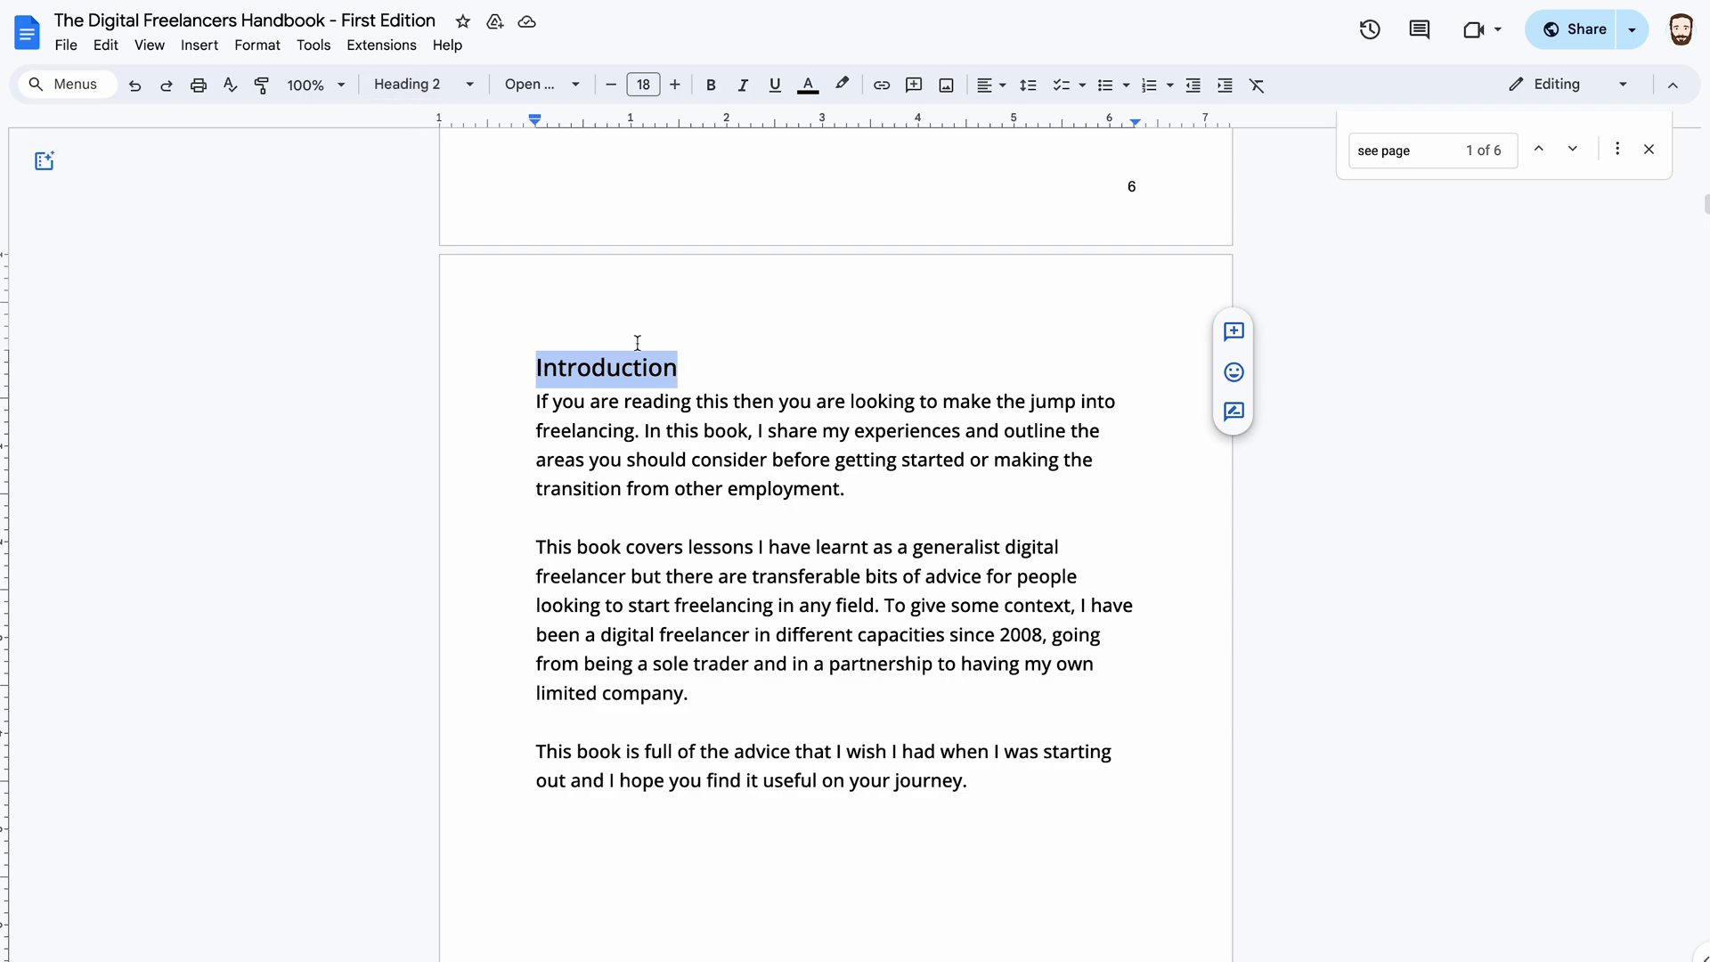
click(436, 84)
mouse_move(441, 129)
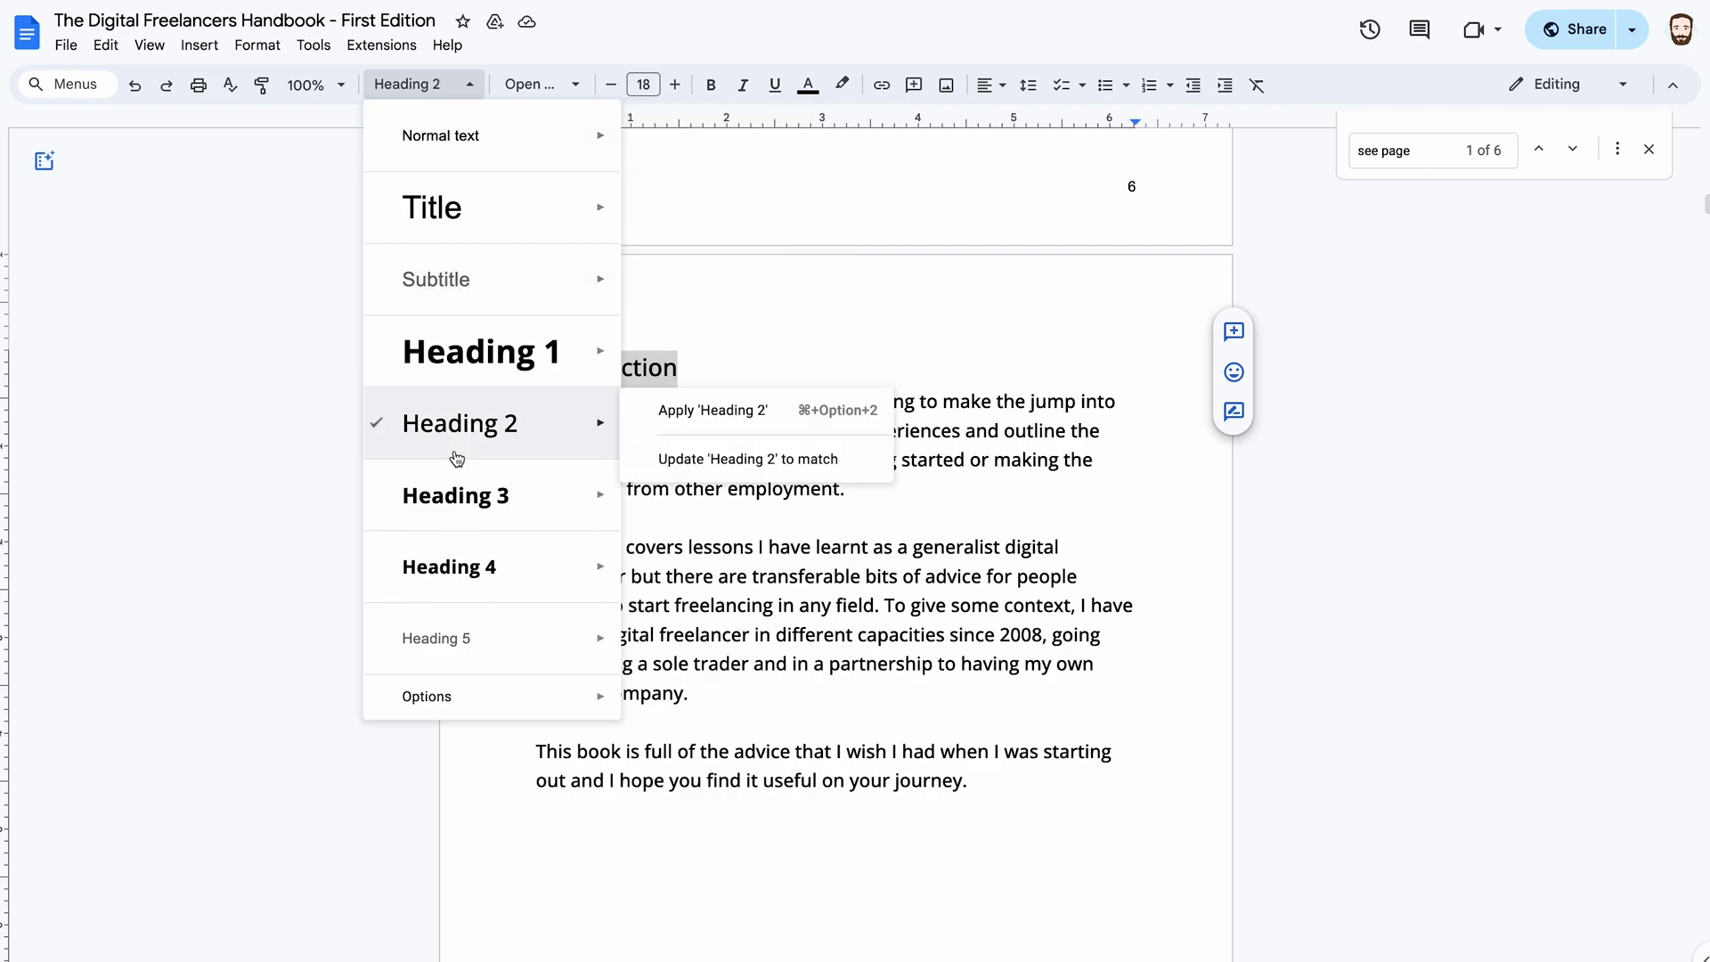
- Select the Introduction heading, try Heading 1 on it, then revert to Heading 2
click(686, 365)
drag(537, 403, 756, 542)
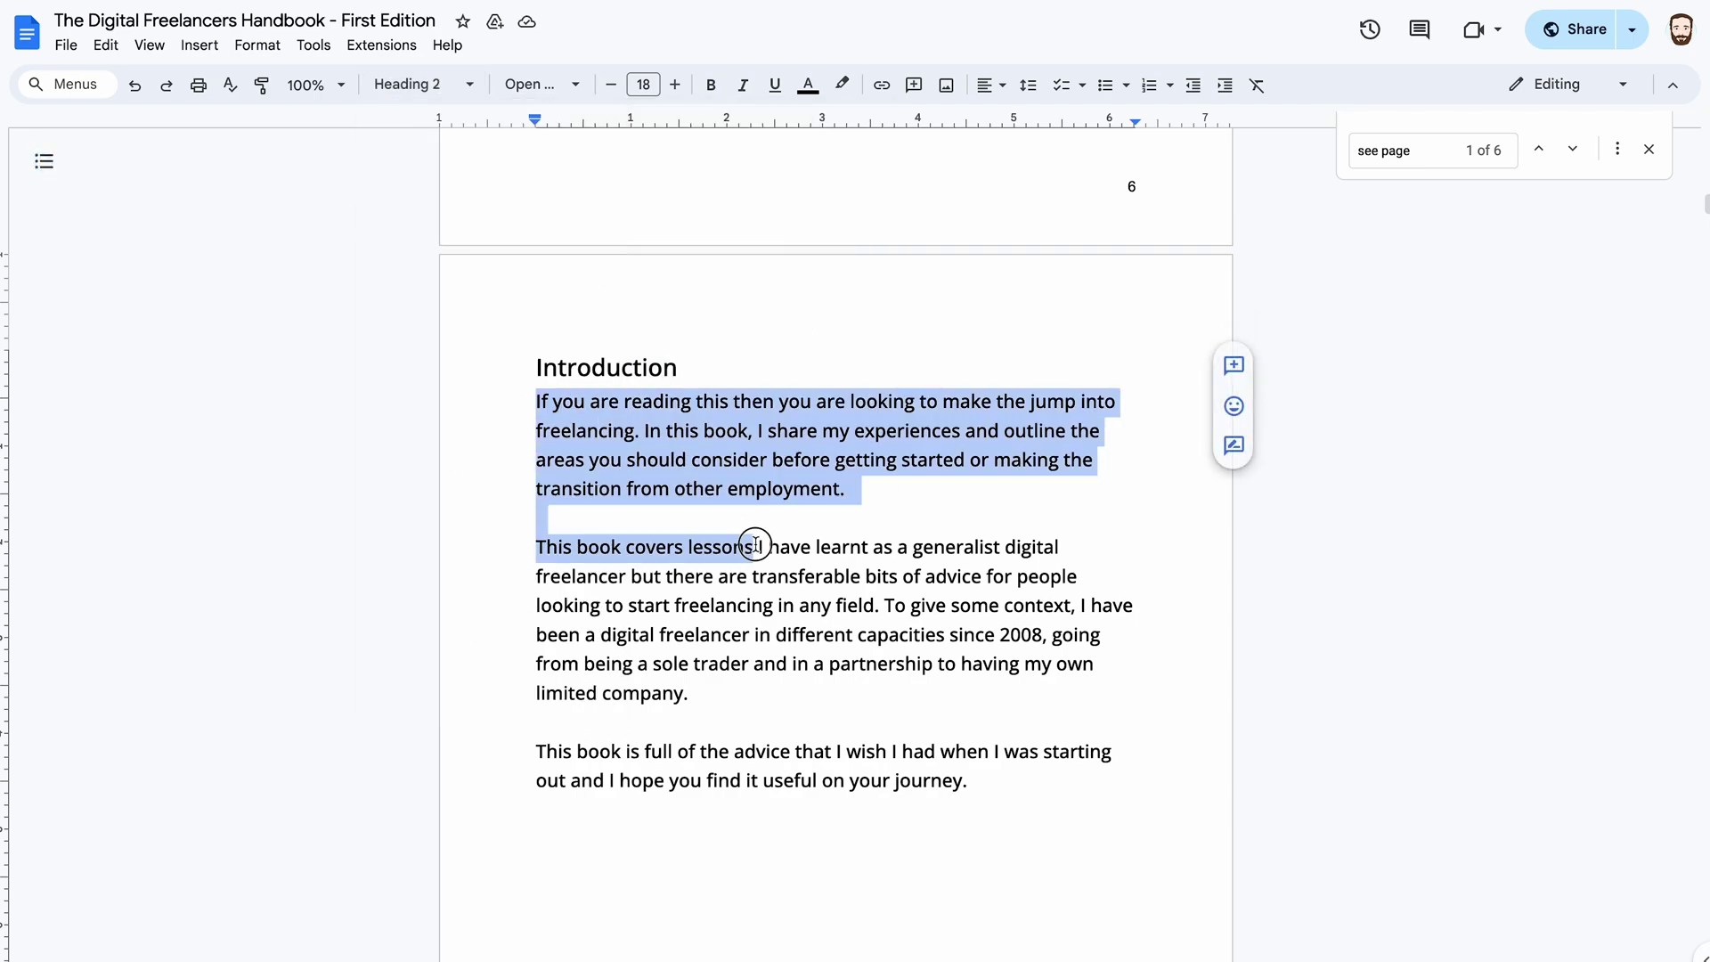
click(737, 460)
click(686, 365)
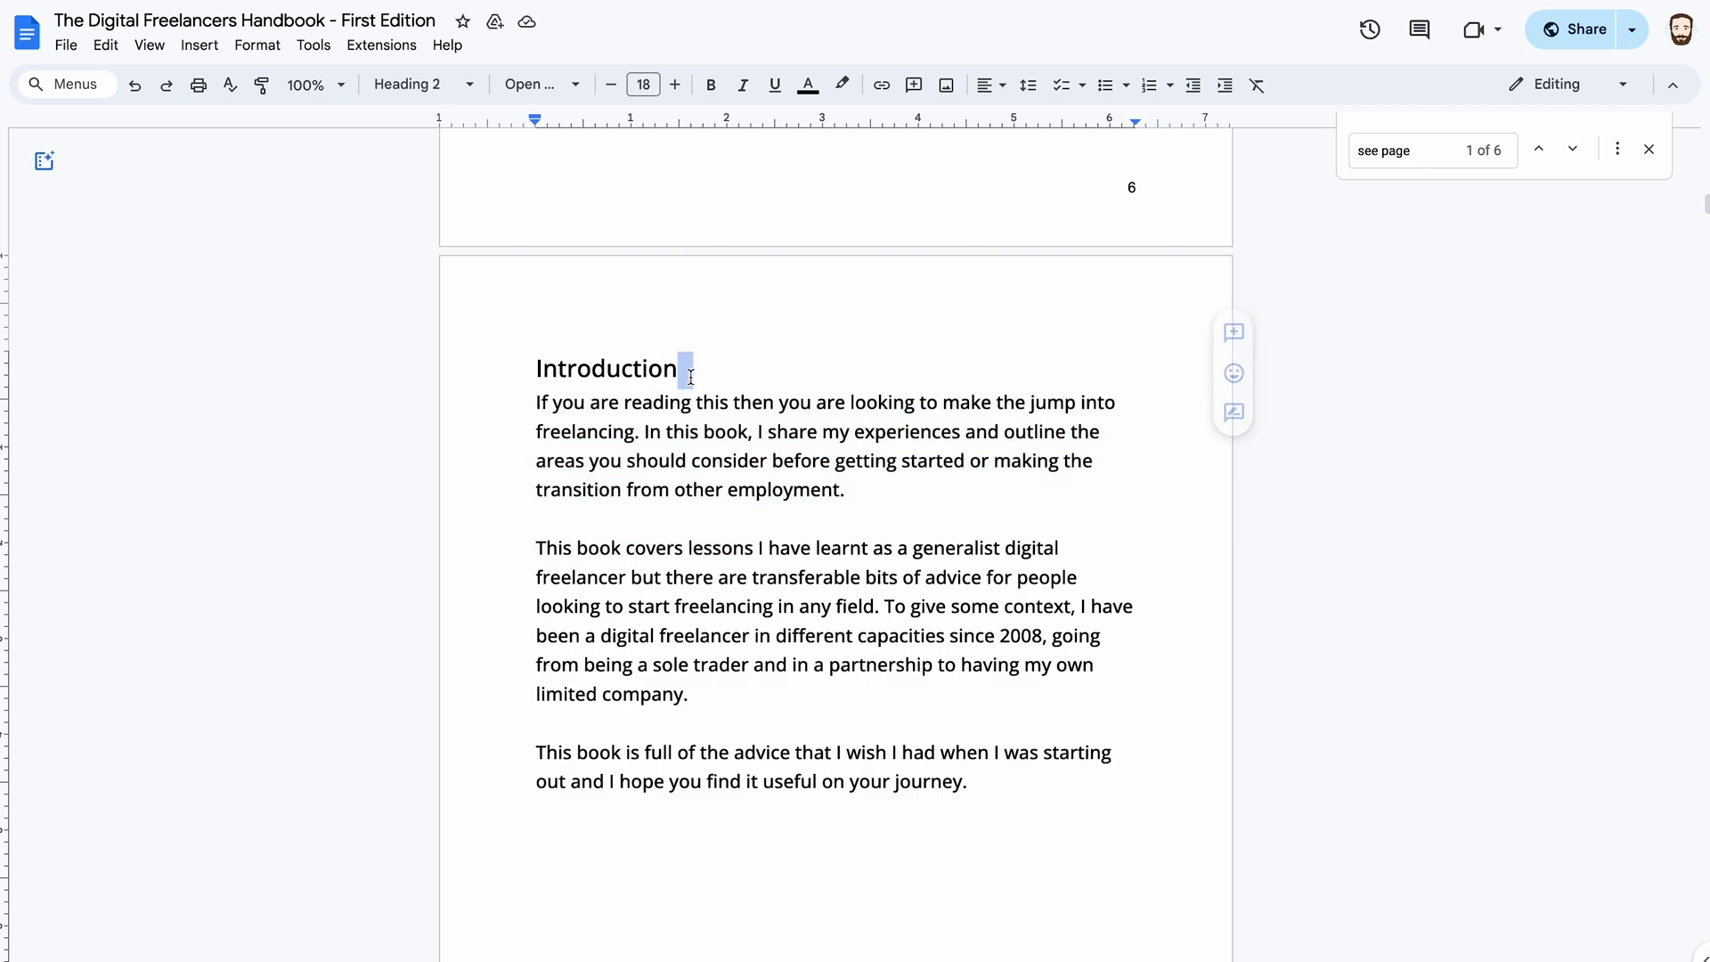
drag(681, 365, 525, 374)
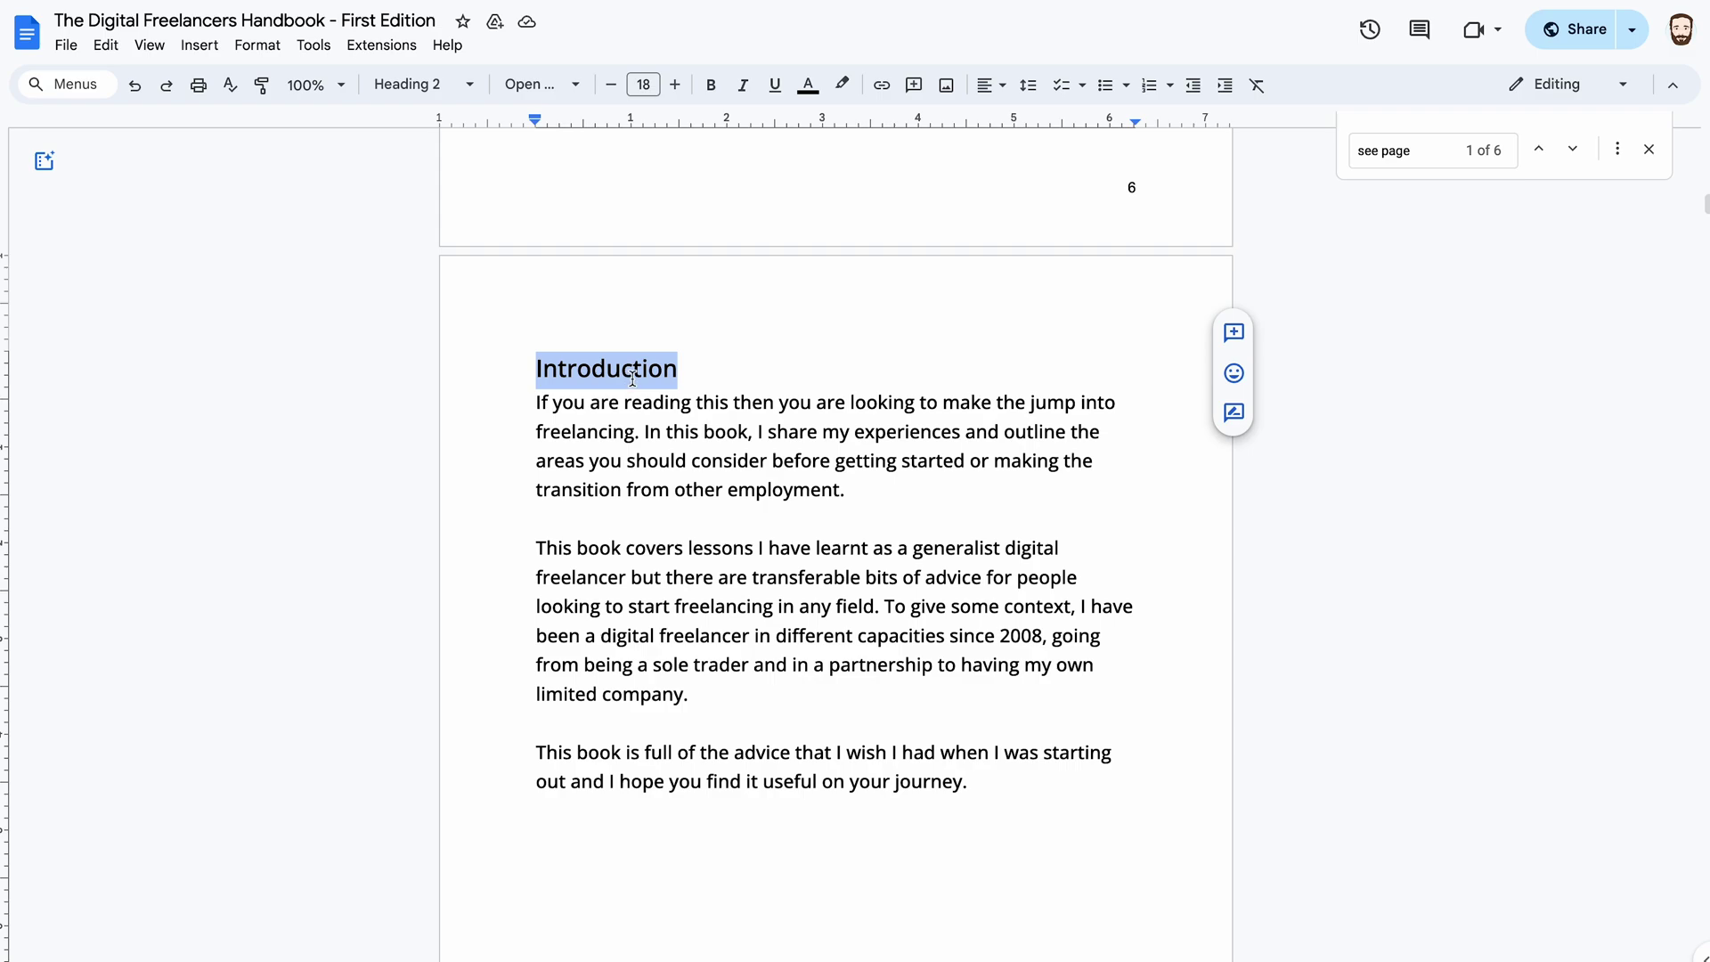
click(417, 84)
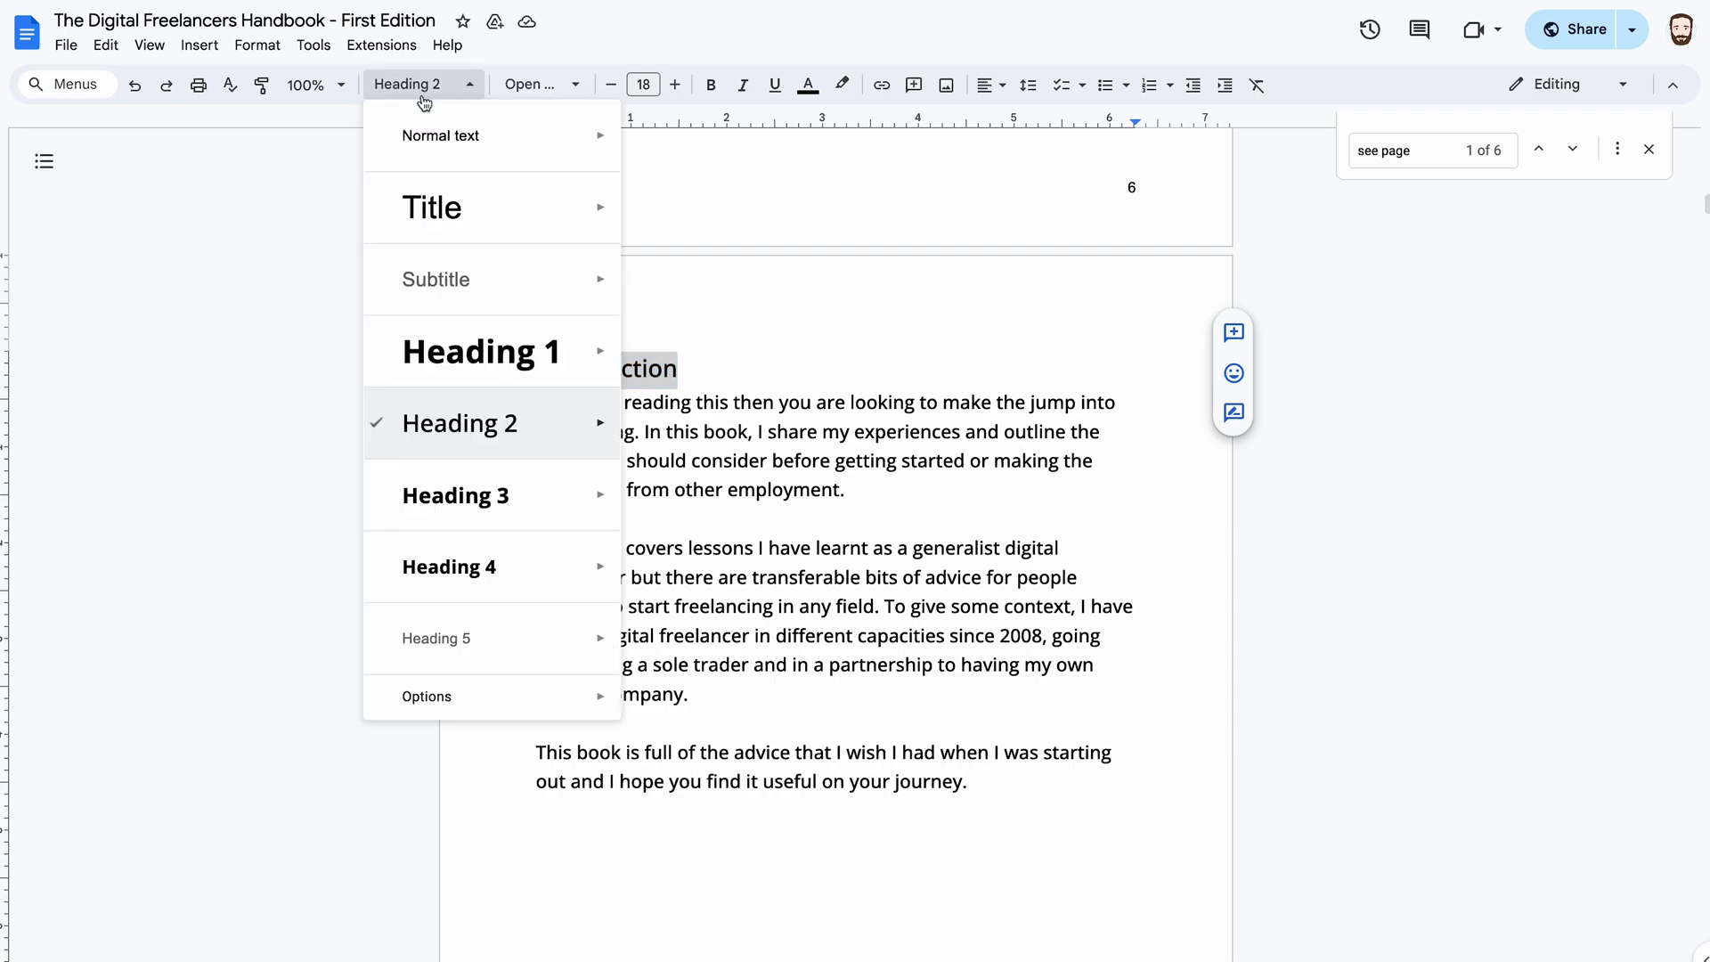
mouse_move(488, 483)
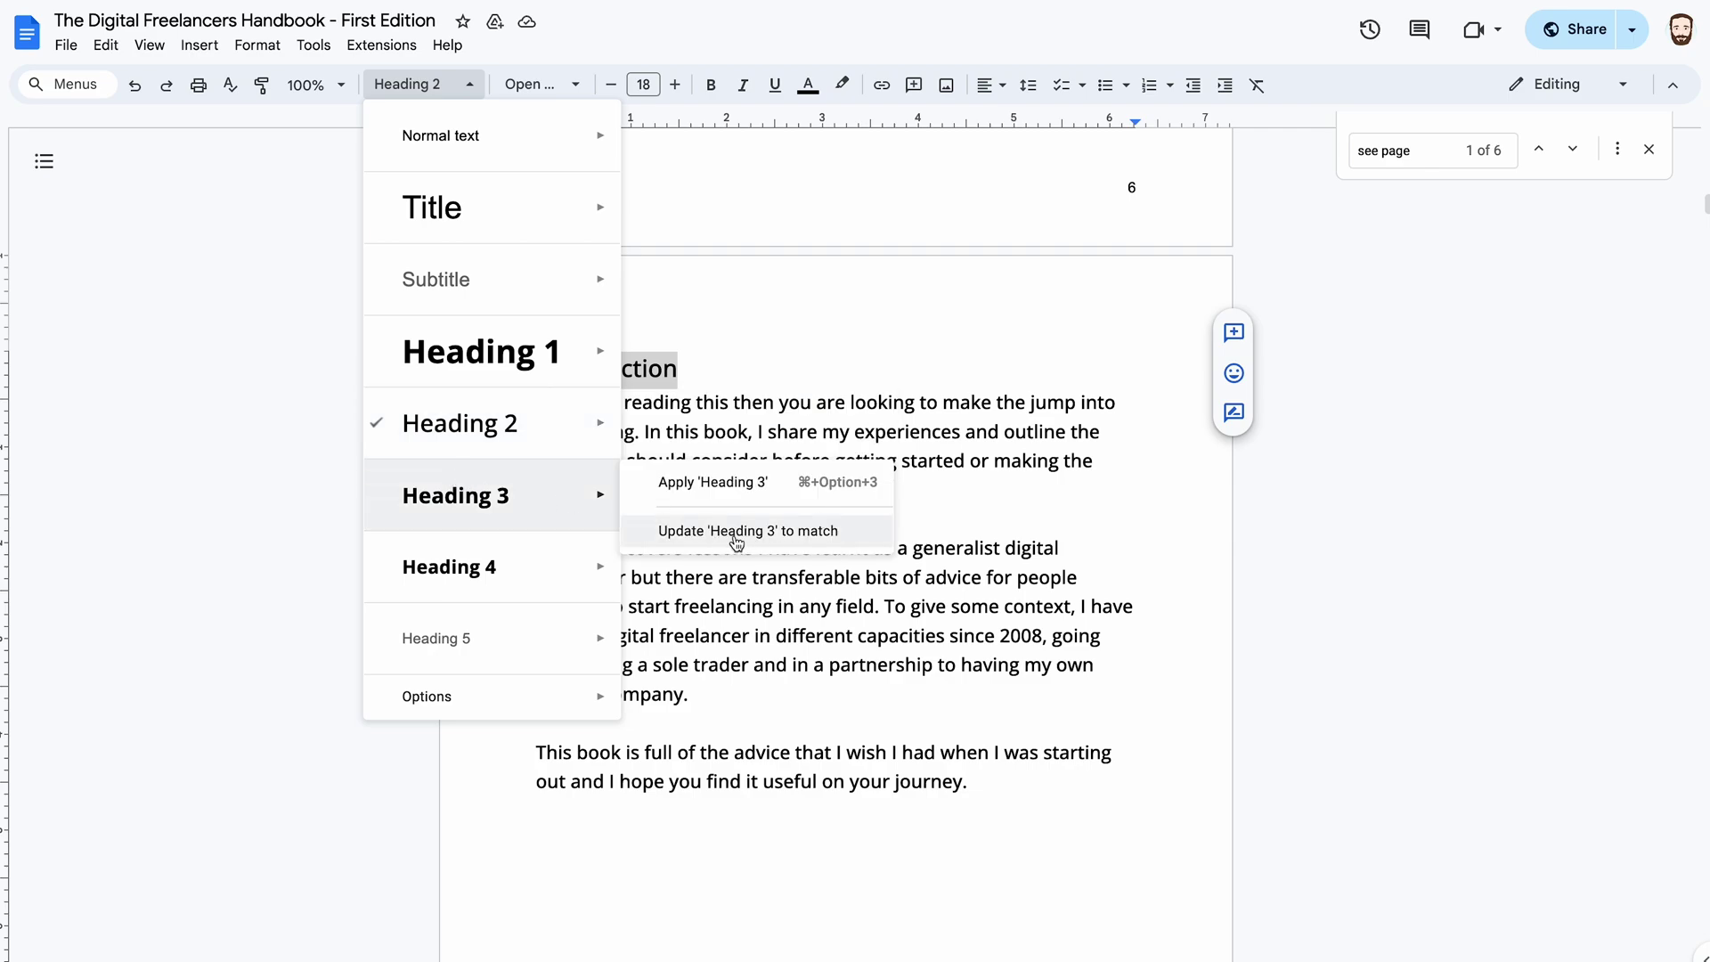
mouse_move(456, 374)
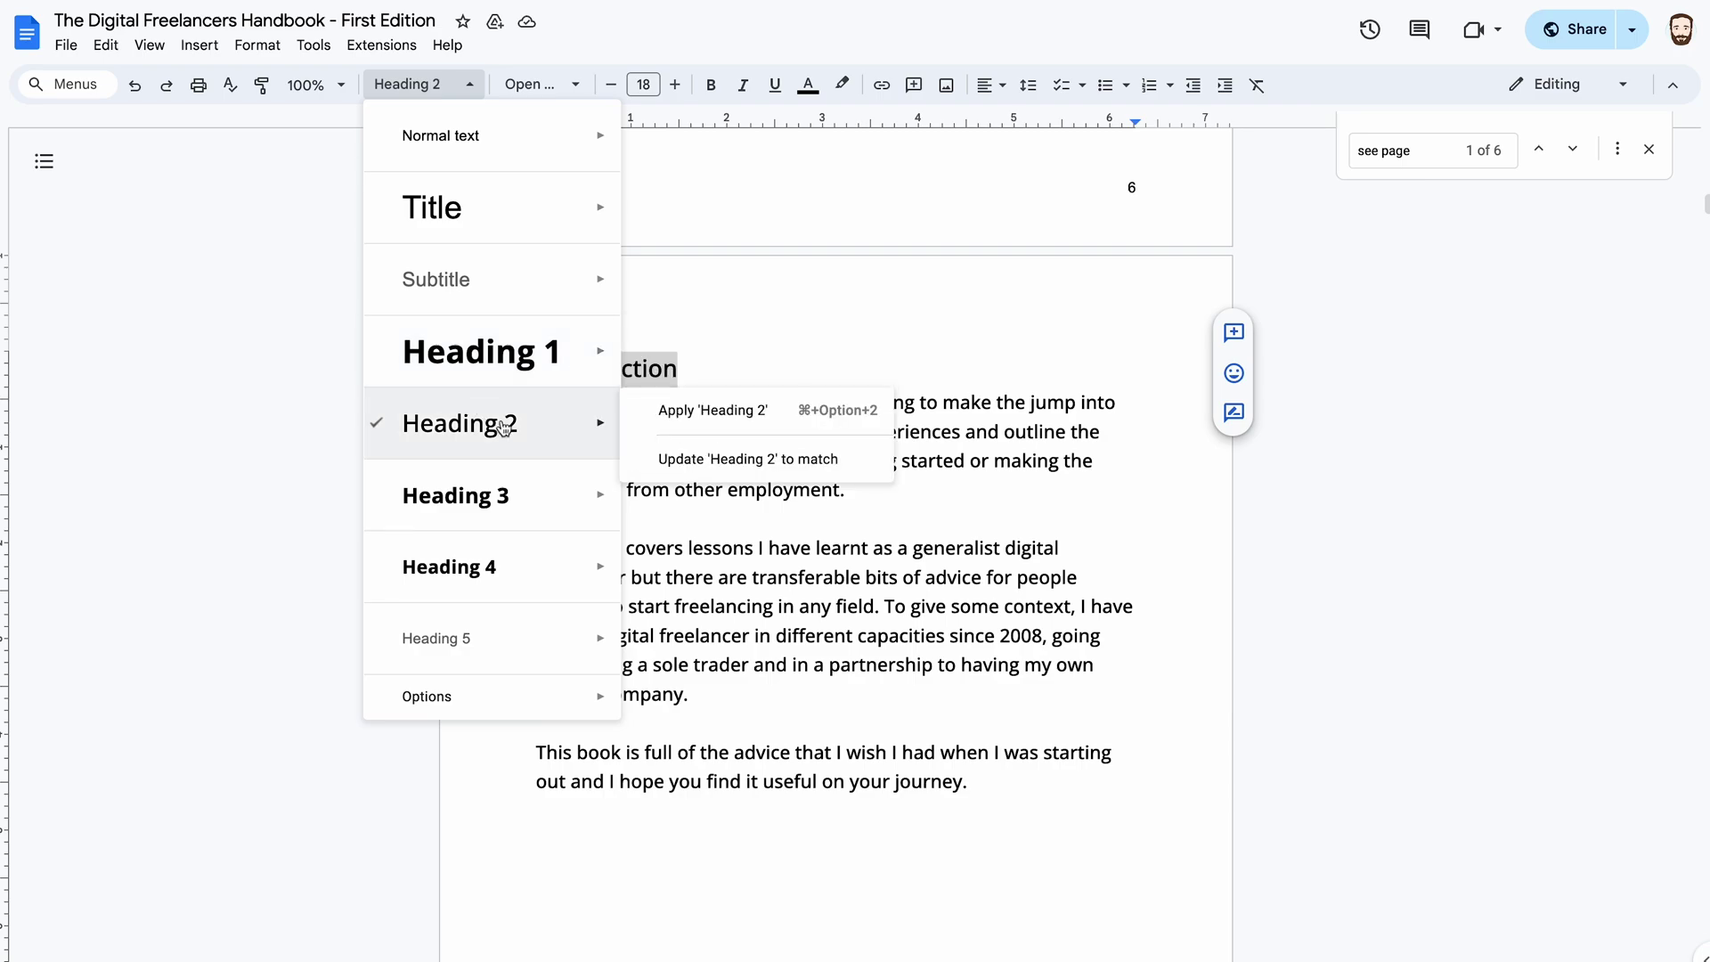
mouse_move(503, 356)
click(718, 344)
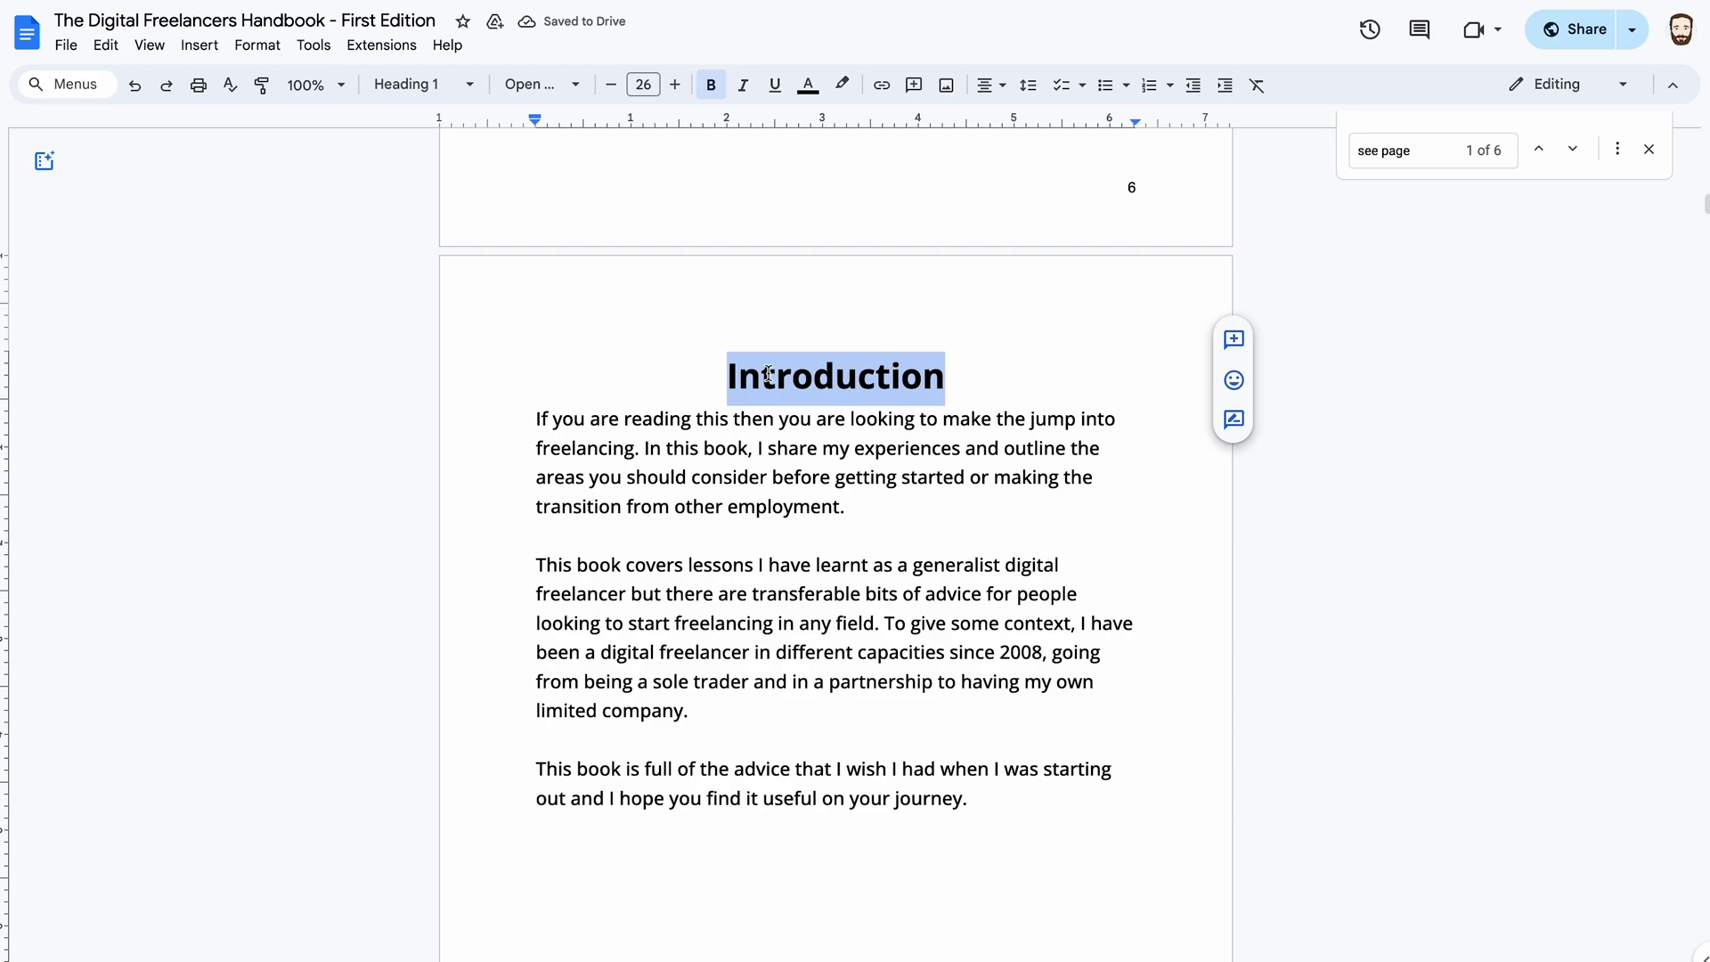
key(ctrl+alt+2)
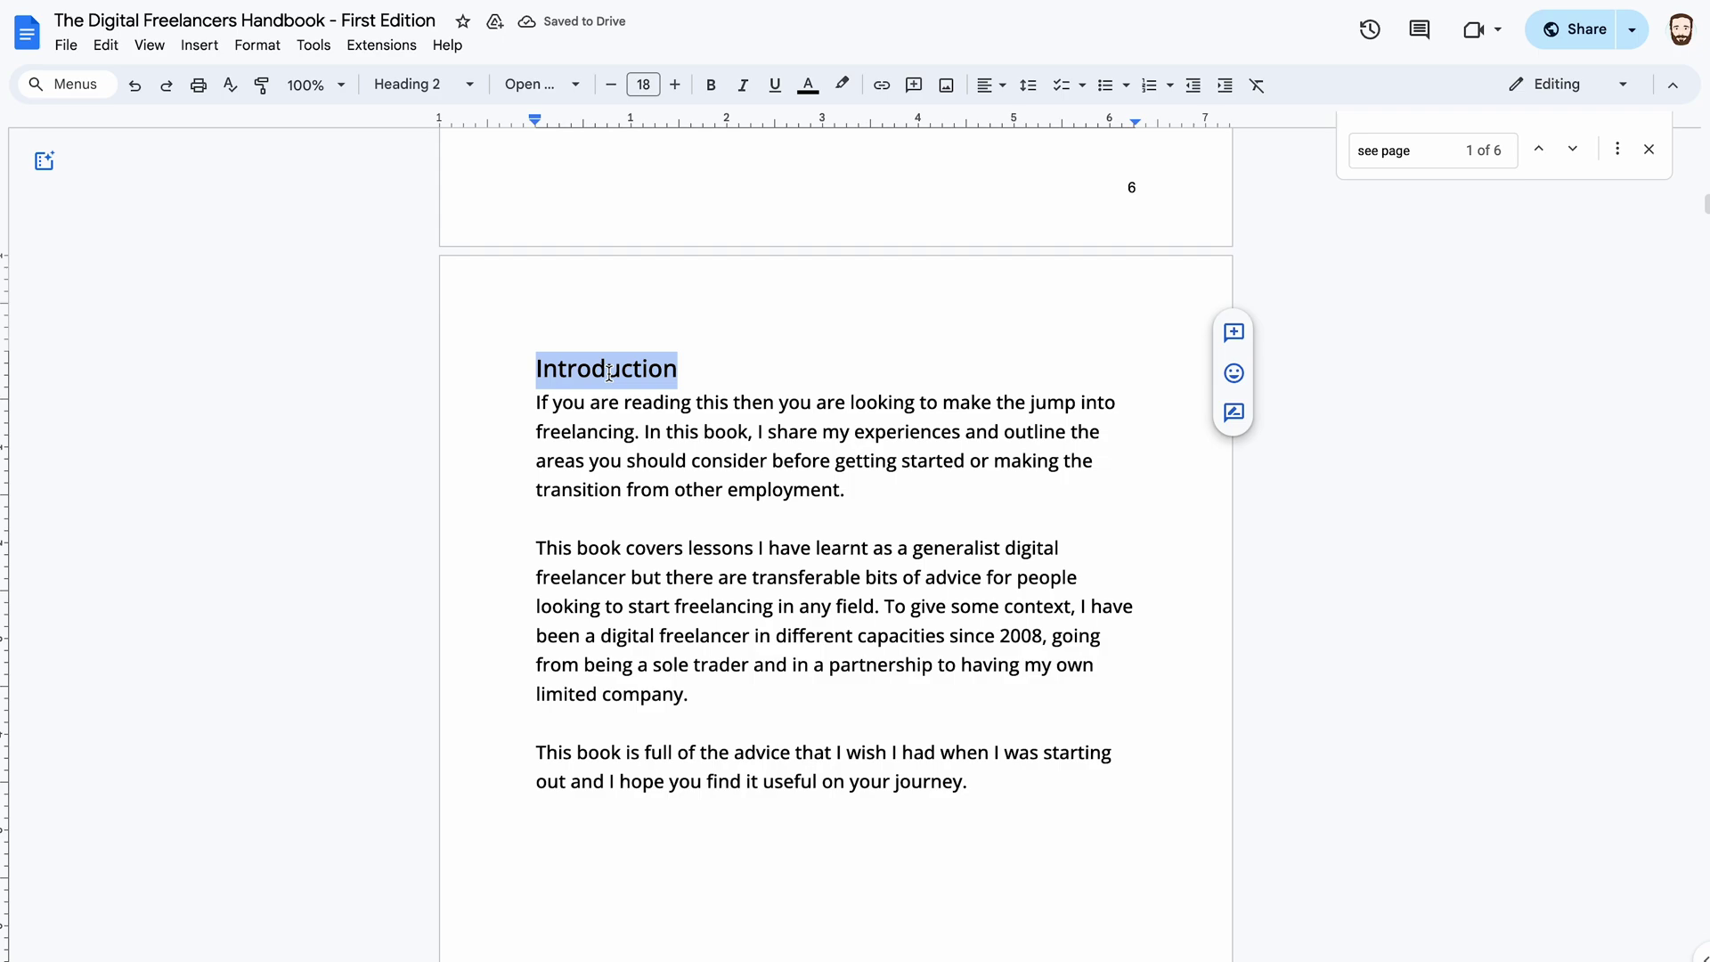
- Update both Heading 1 and Heading 2 to match the Introduction heading's formatting
click(419, 84)
mouse_move(456, 356)
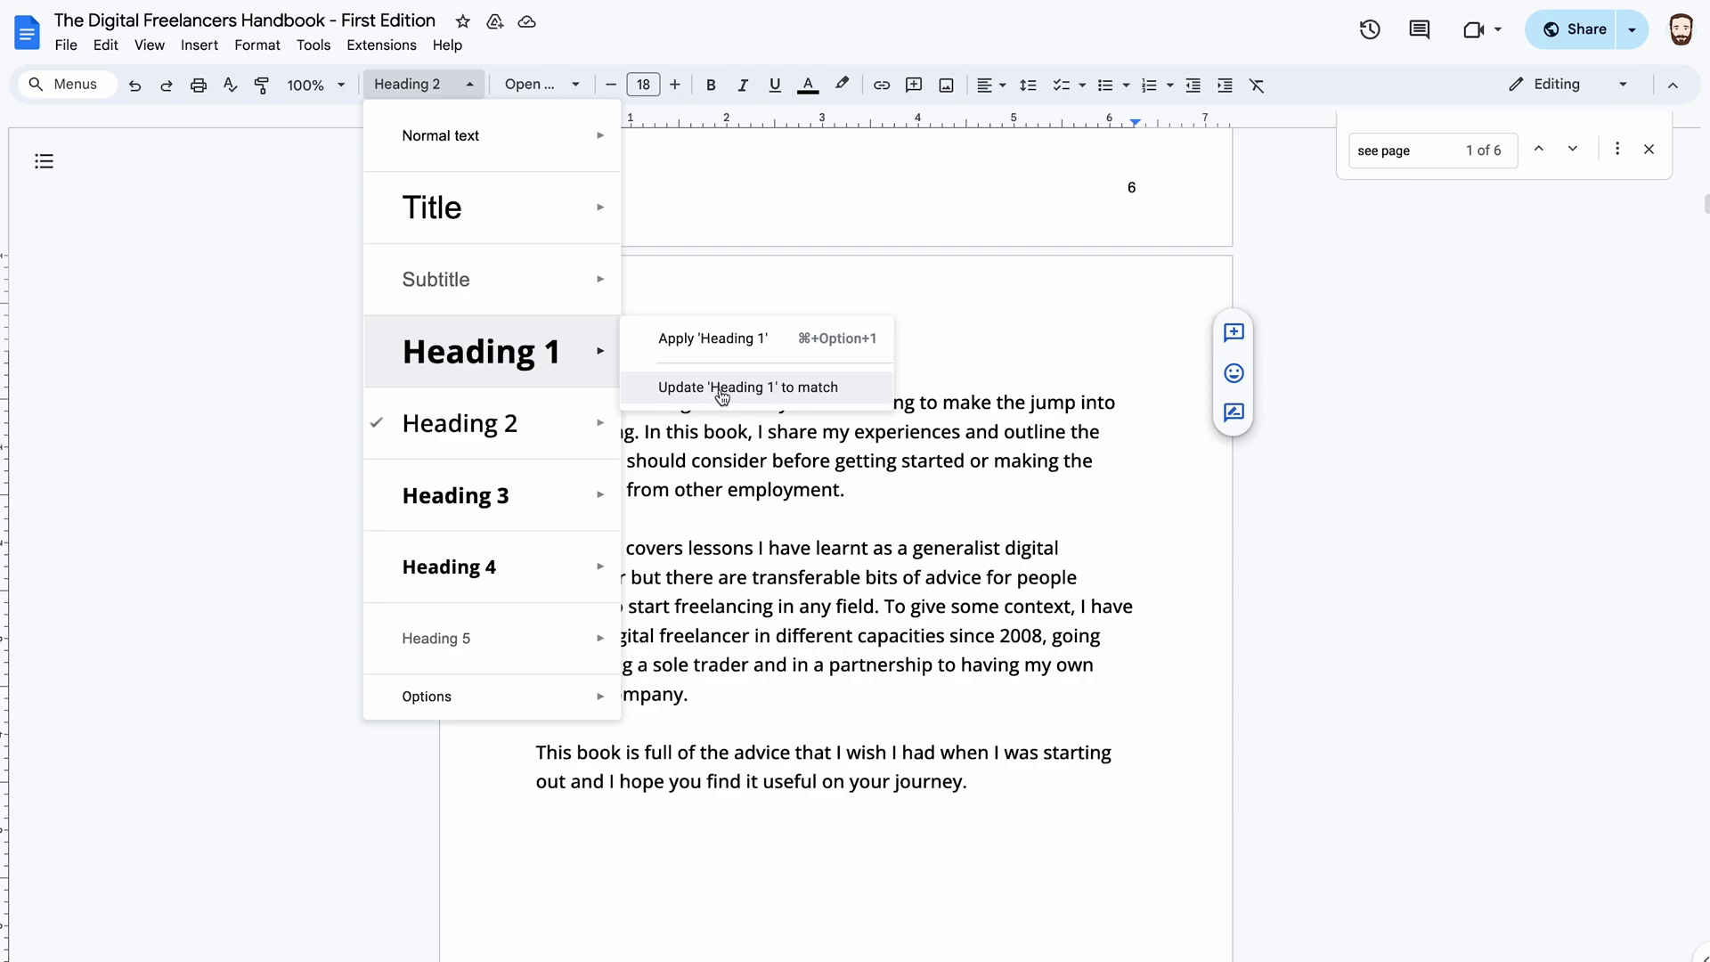
click(816, 389)
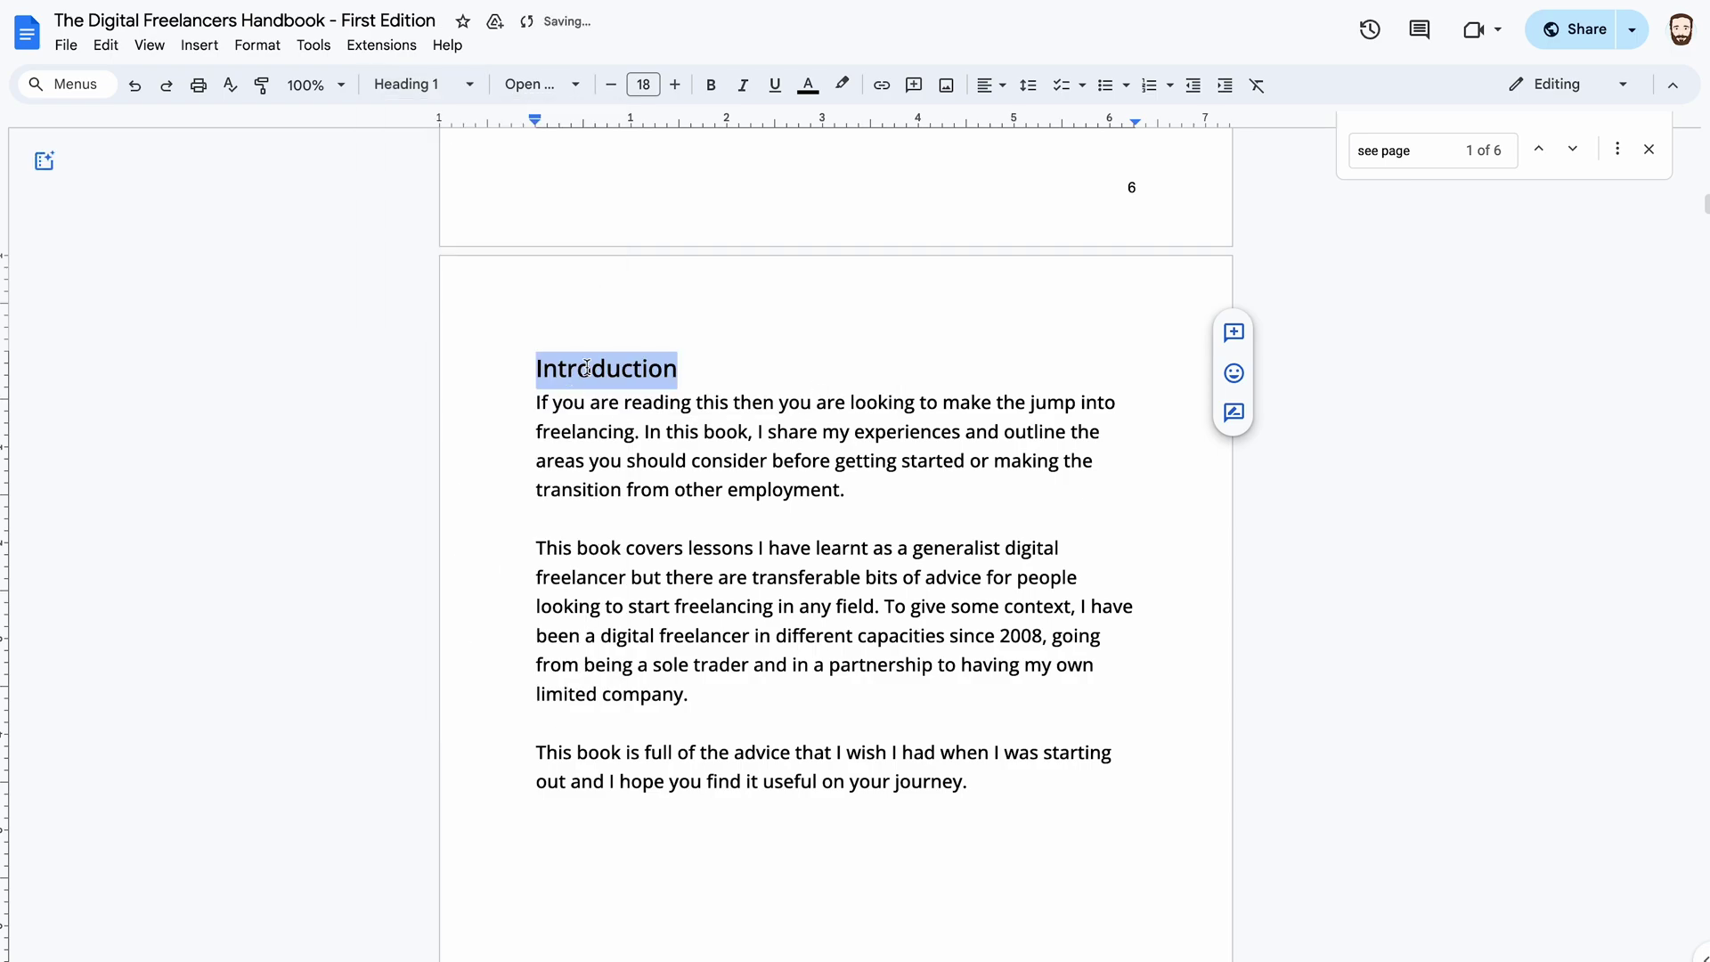
click(438, 84)
mouse_move(459, 422)
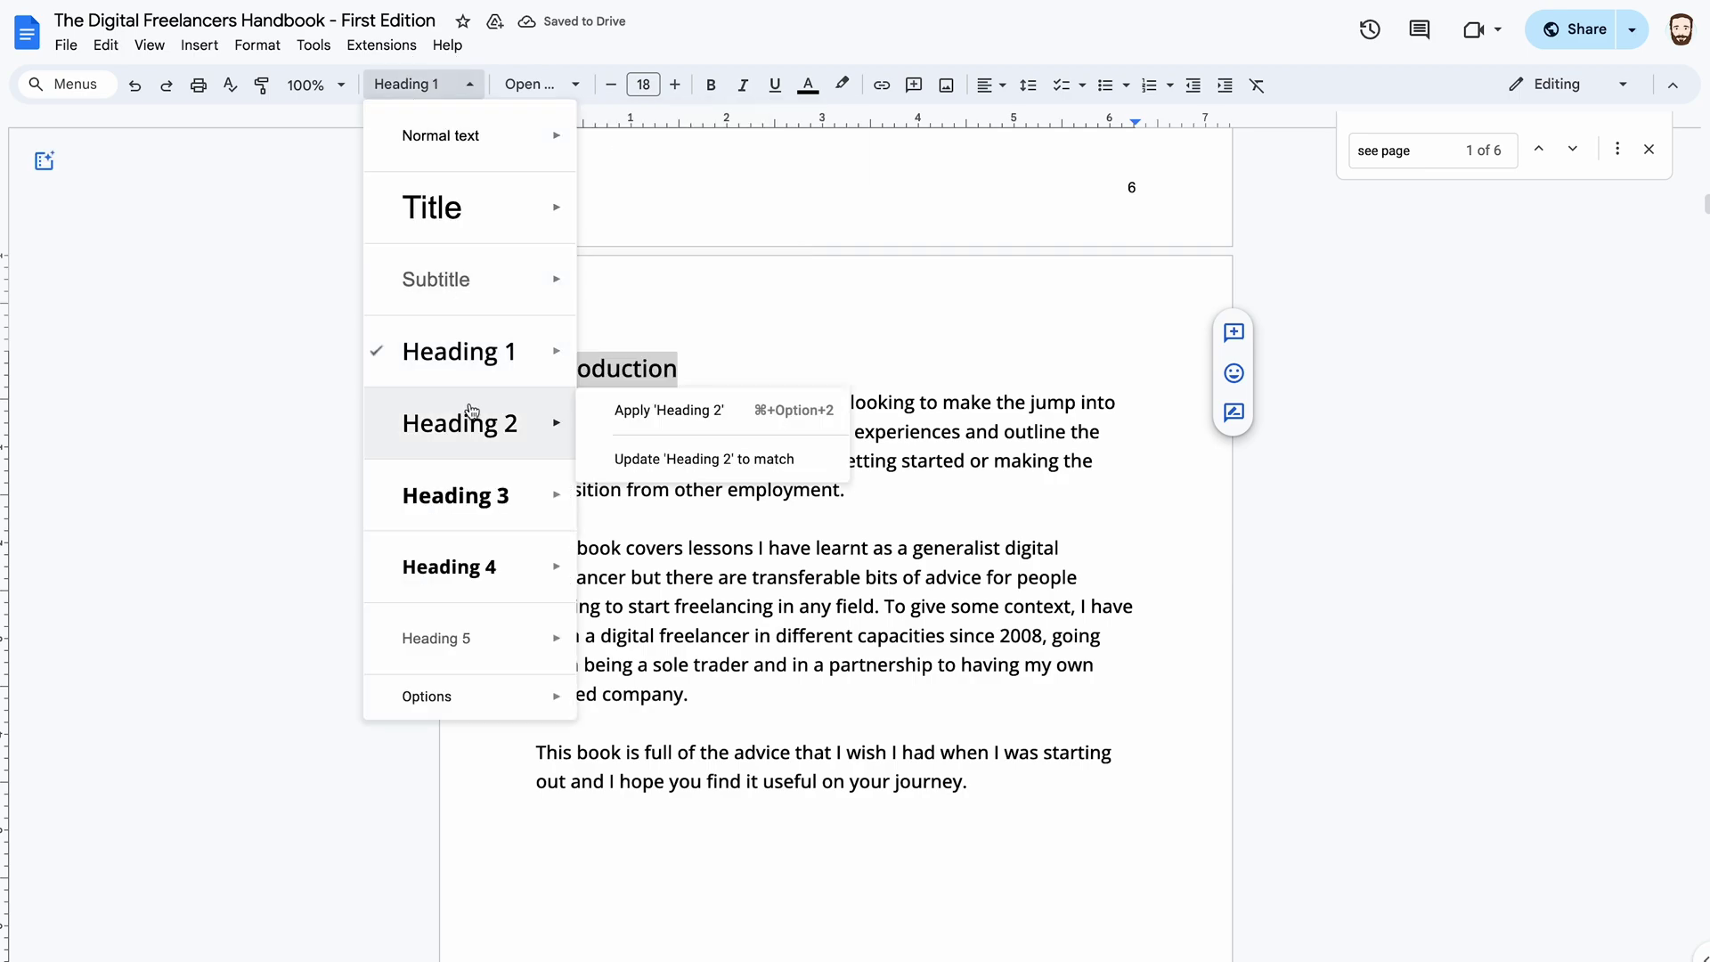
click(671, 462)
double_click(706, 367)
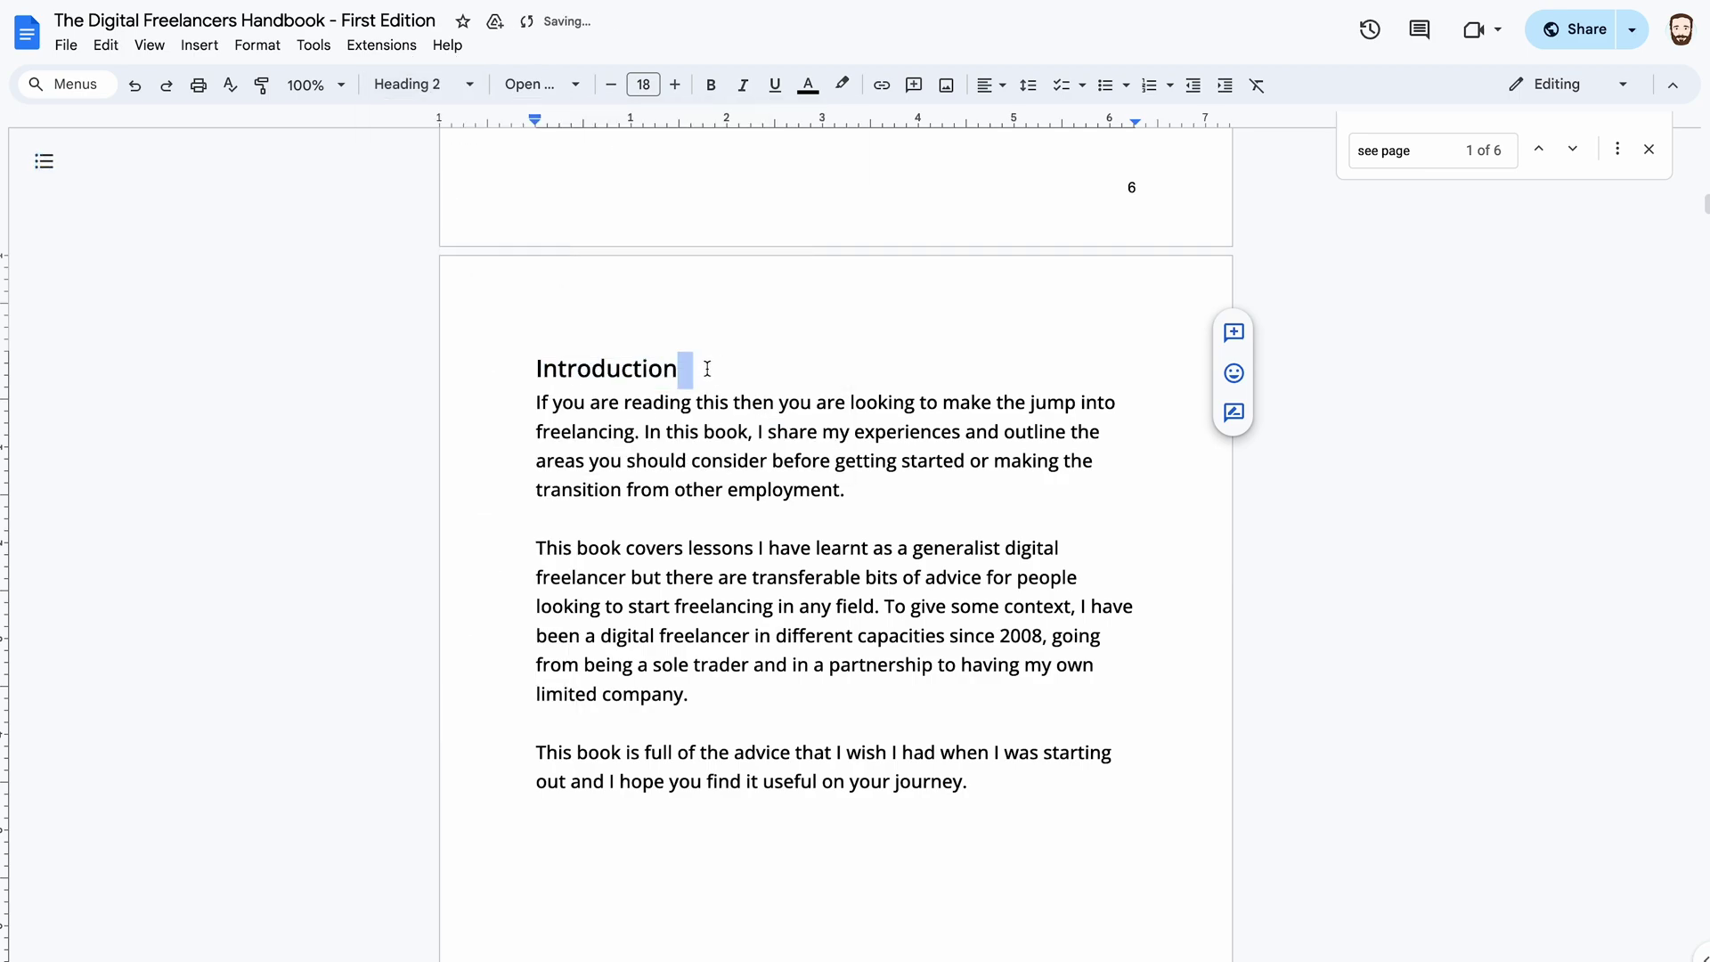
- Go back to page 80 and select the sentence 'Link to a piece of text'
click(707, 368)
scroll(695, 366, down, 5)
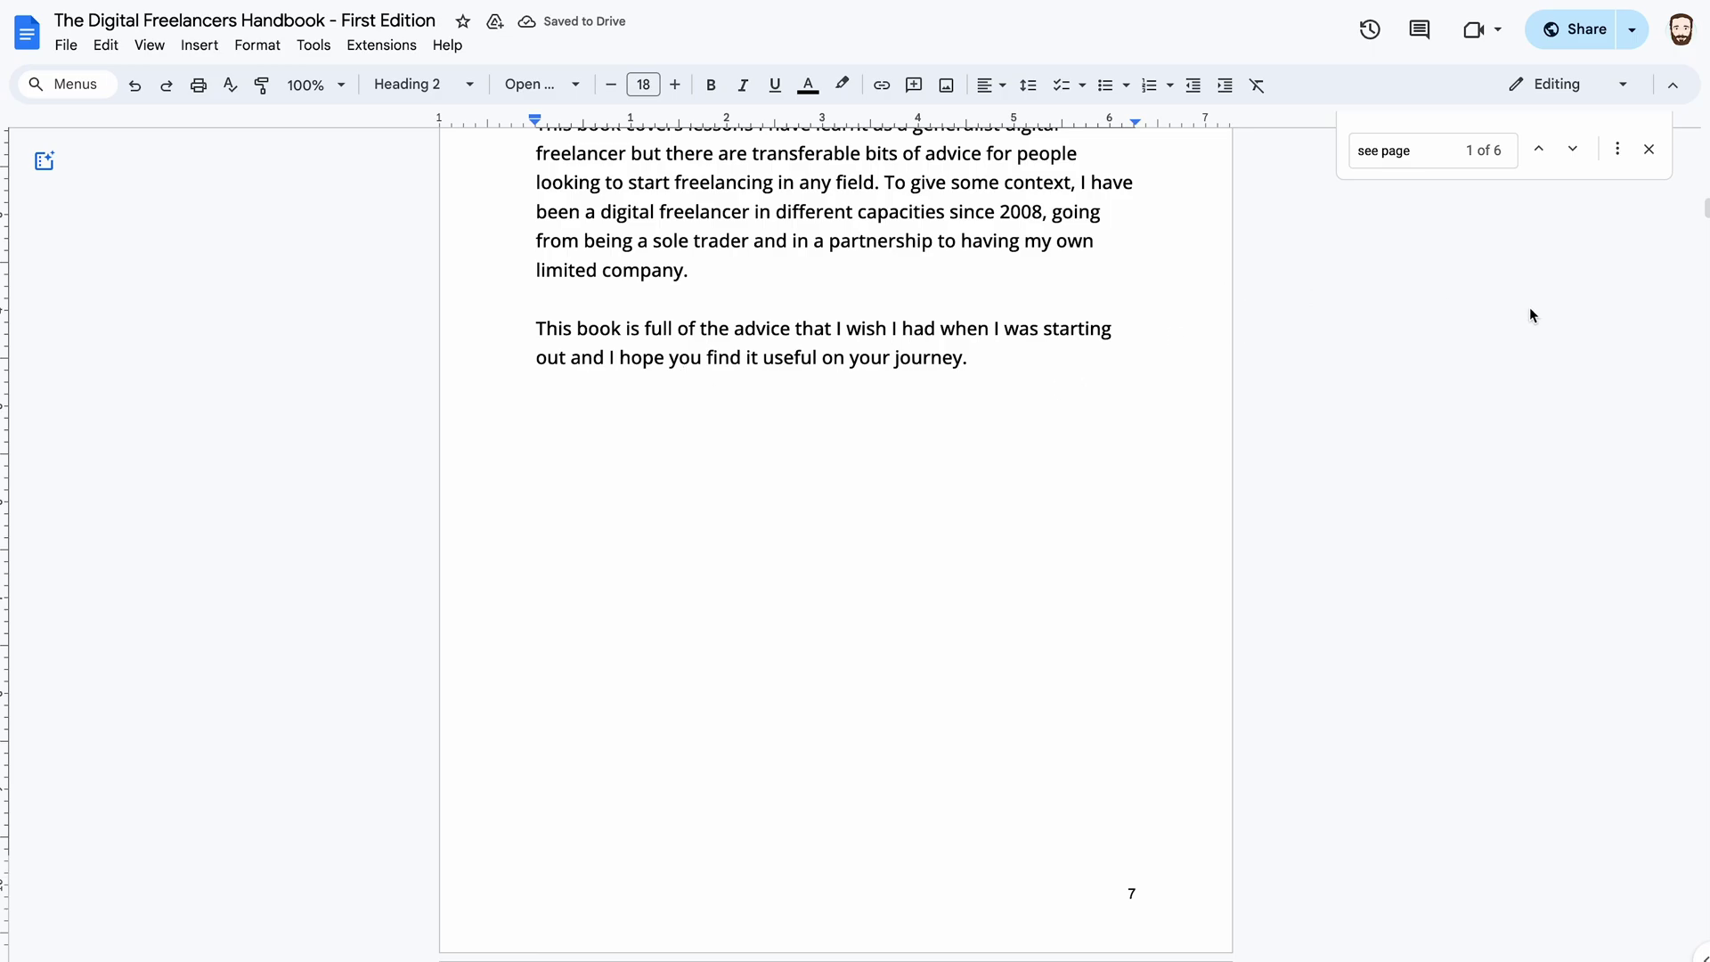
drag(1704, 209, 1699, 956)
scroll(827, 703, up, 10)
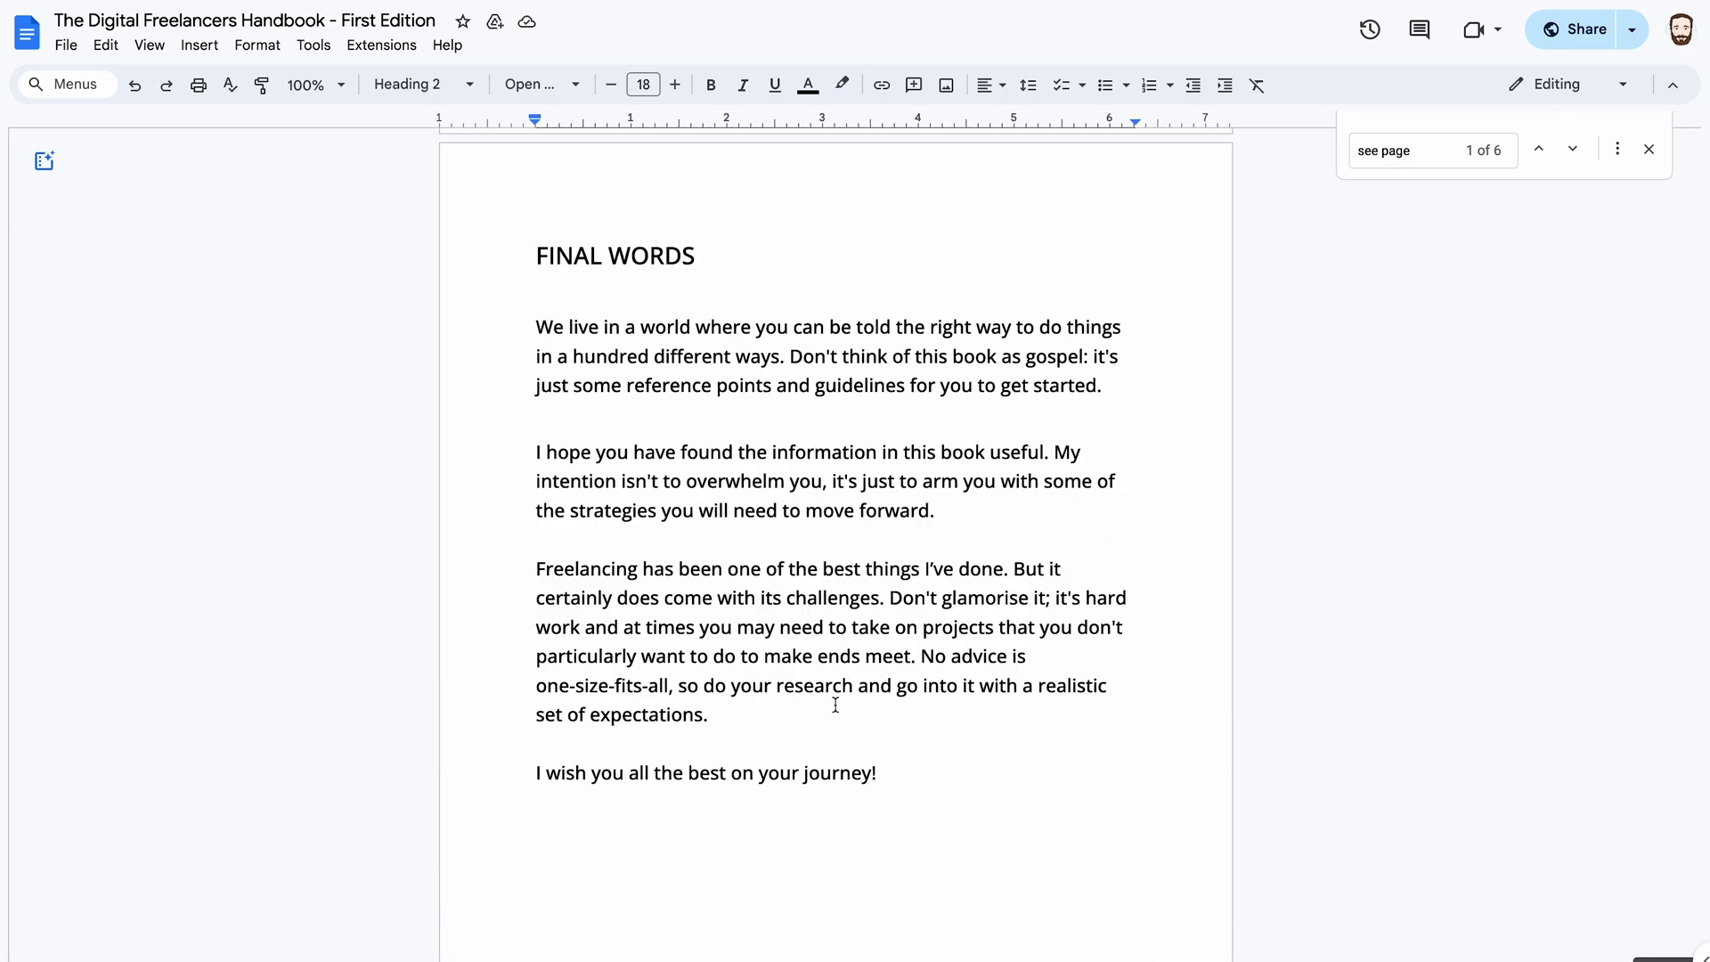
scroll(828, 703, down, 5)
scroll(825, 703, up, 5)
scroll(824, 703, down, 8)
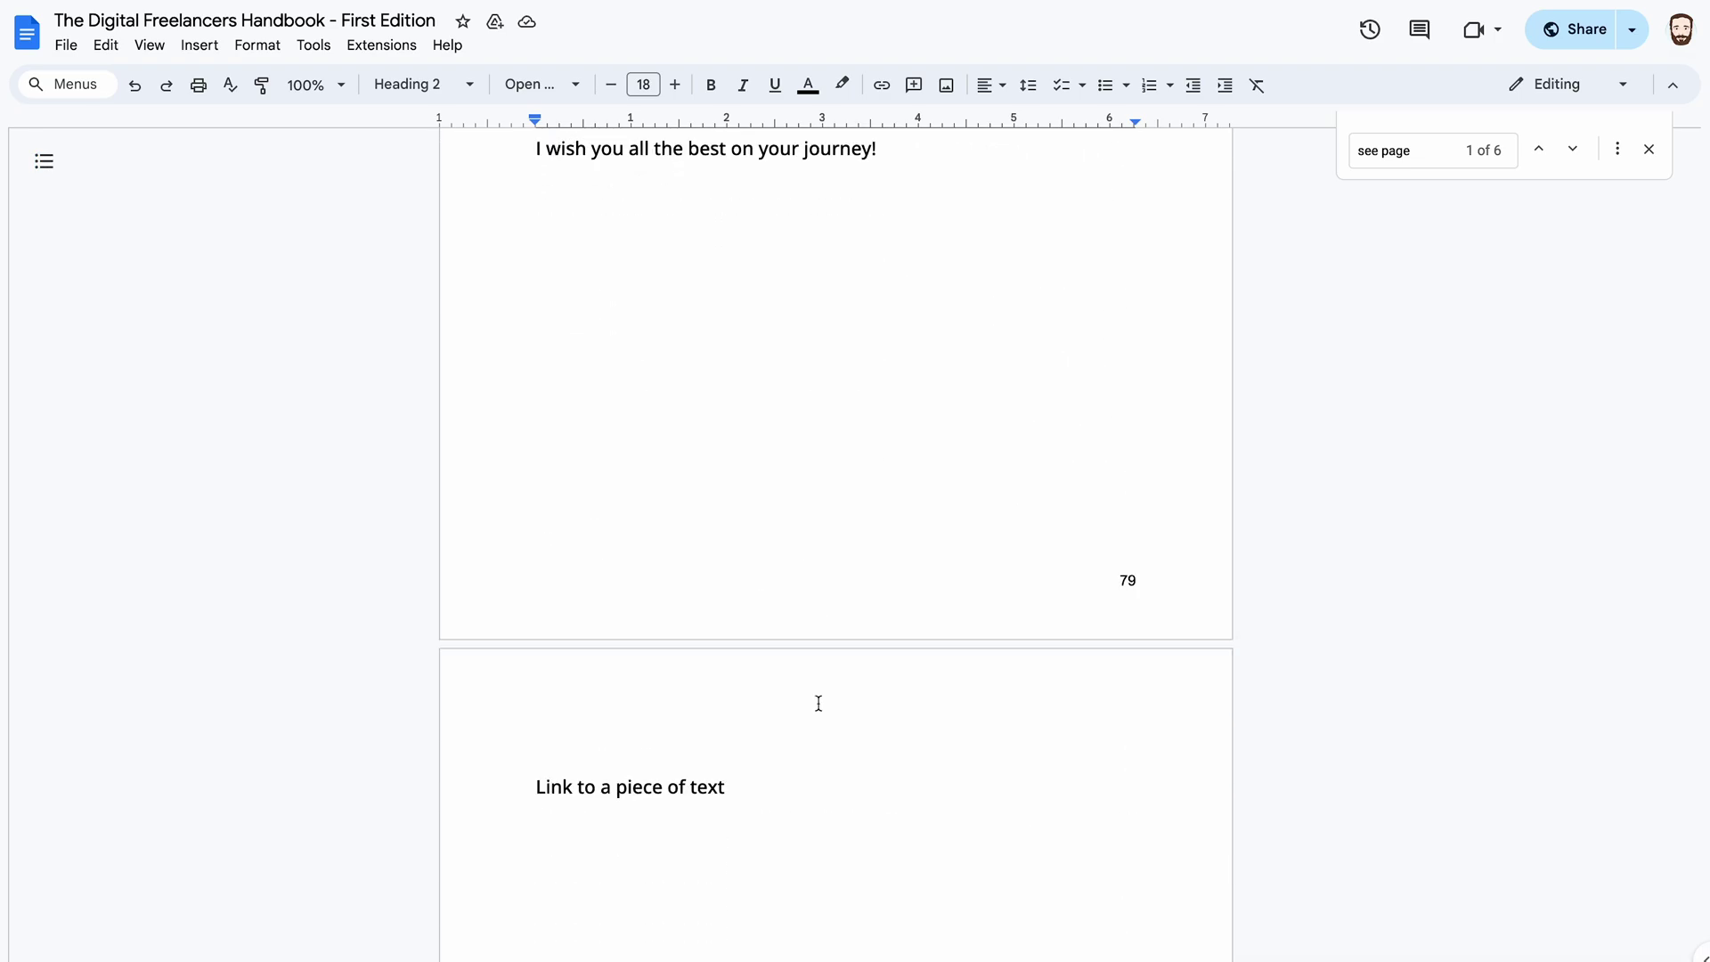
click(740, 686)
drag(733, 684, 527, 684)
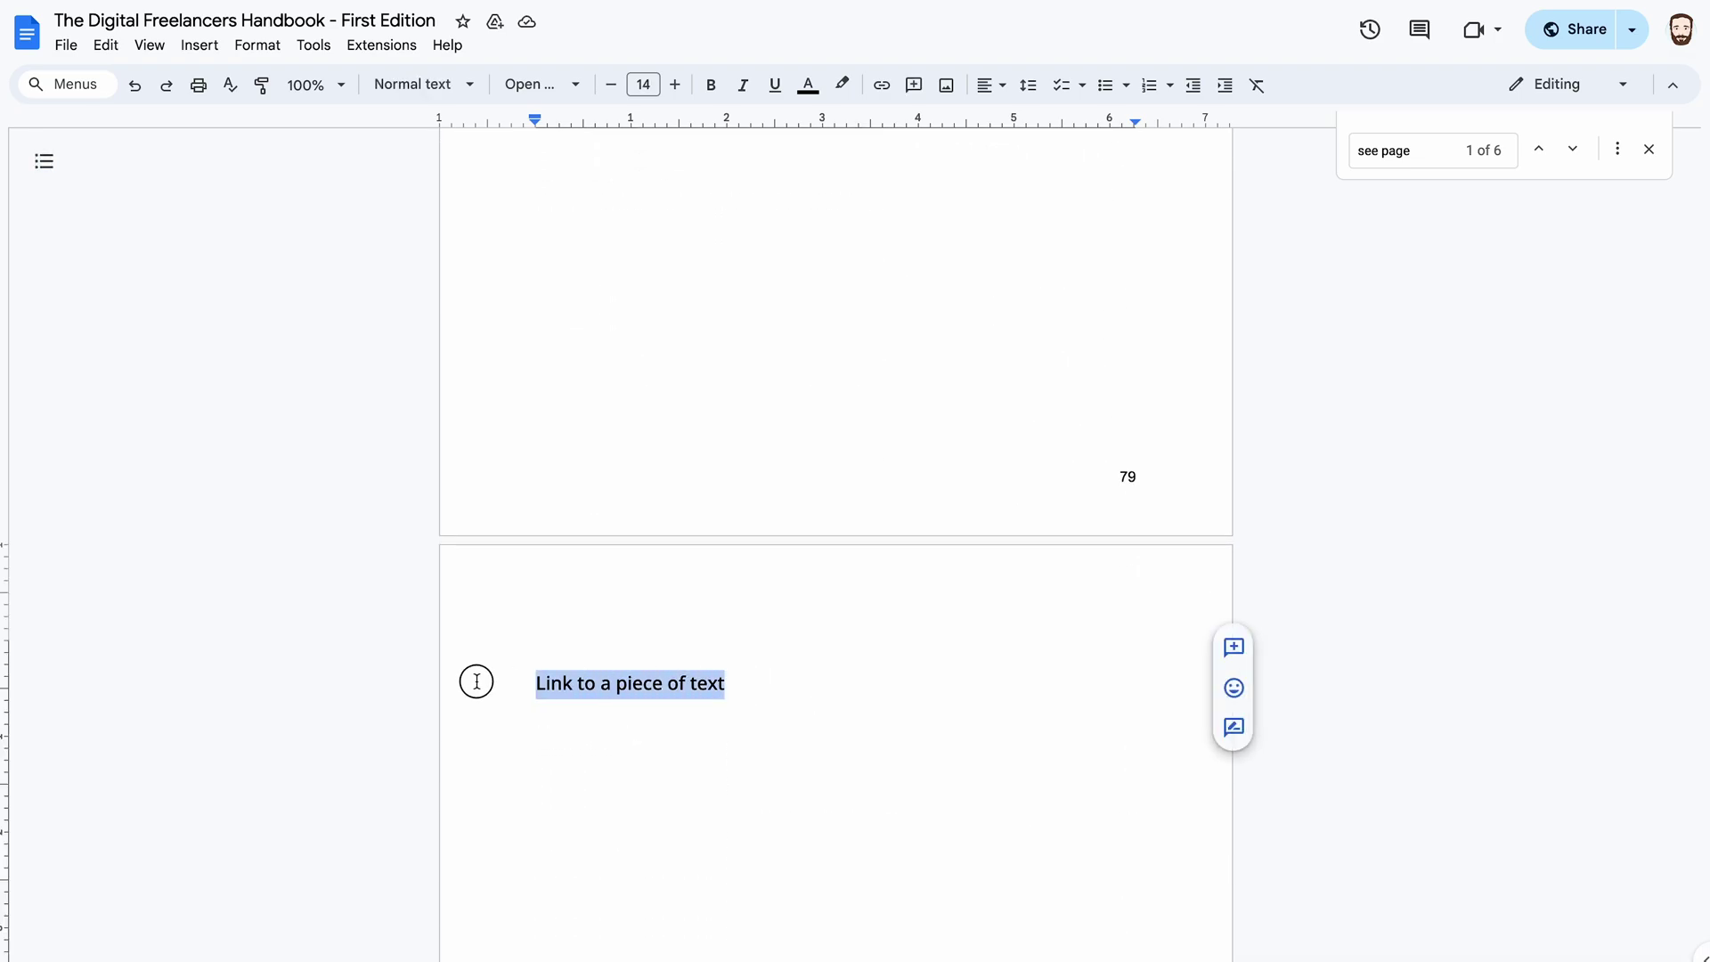
- Link the sentence to the Introduction heading by searching 'introduction'
right_click(621, 684)
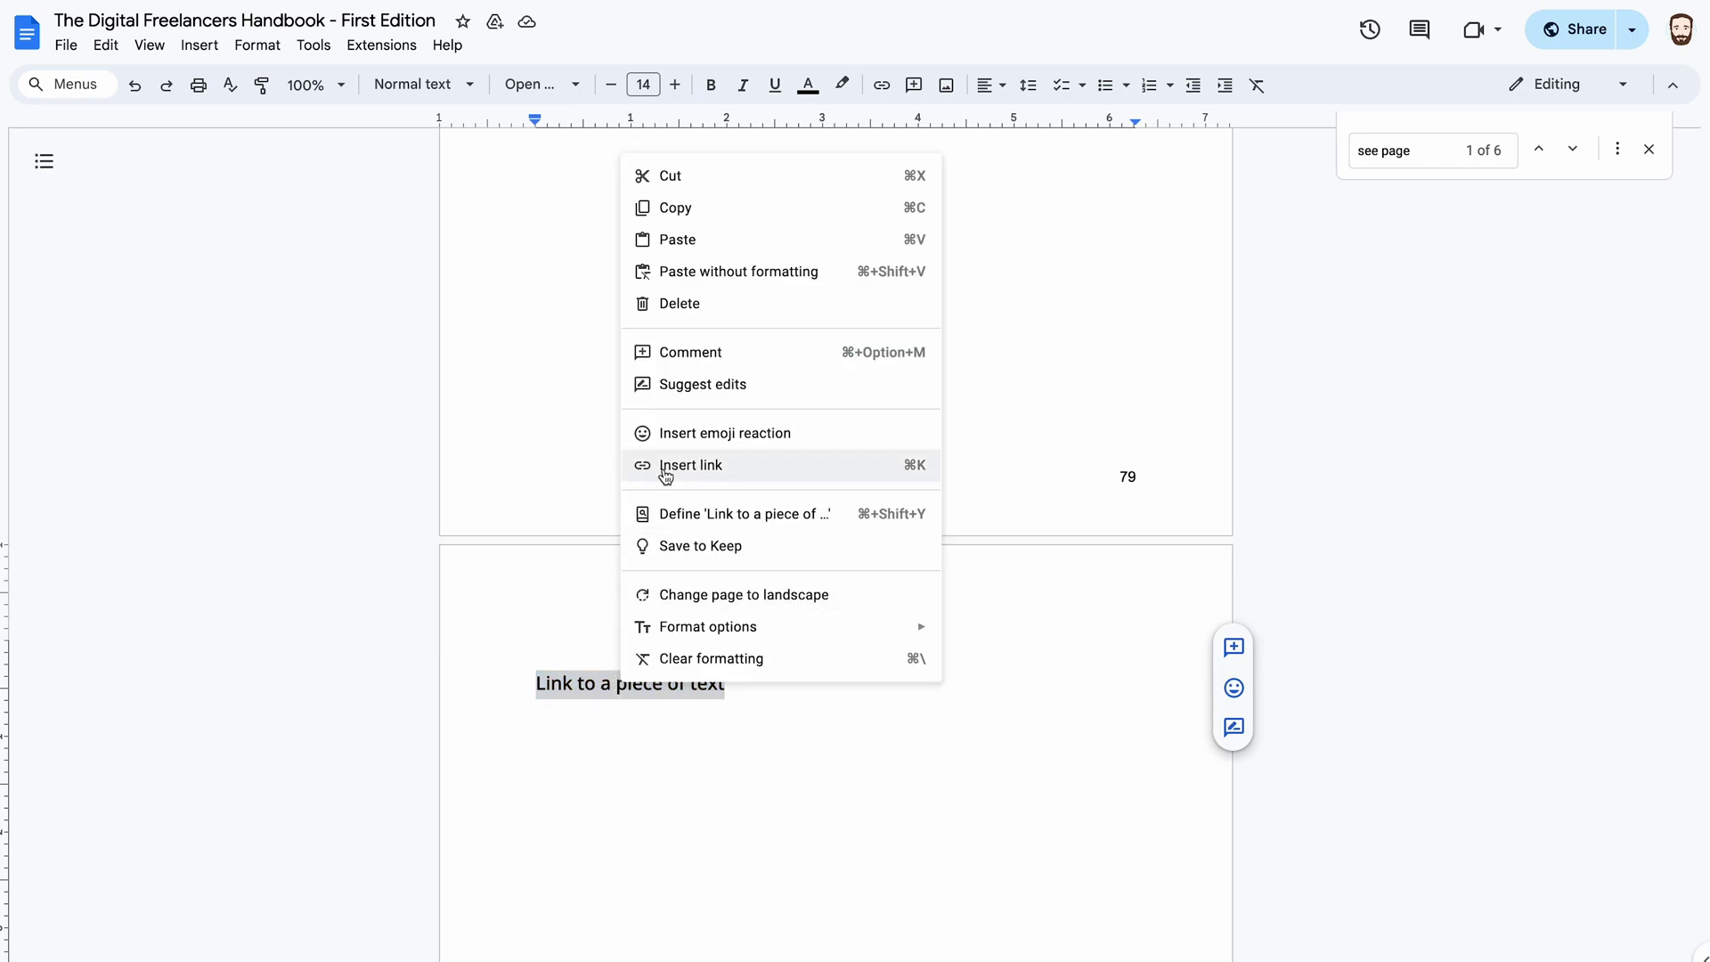
click(710, 463)
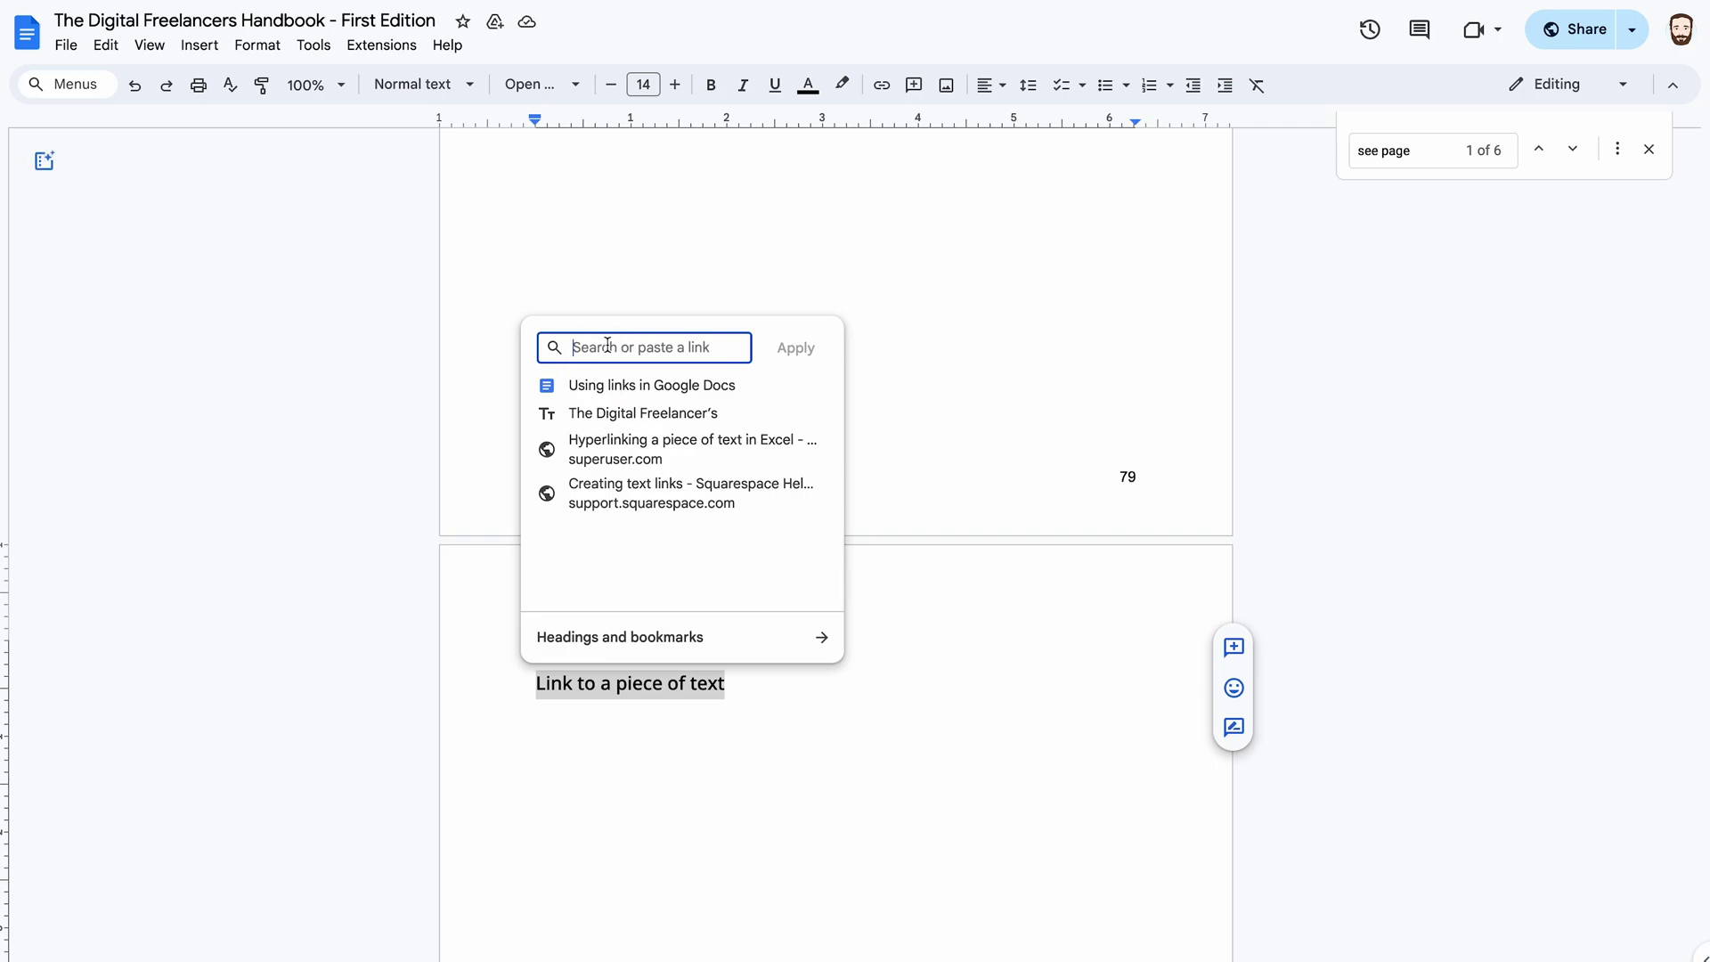
text(introduction)
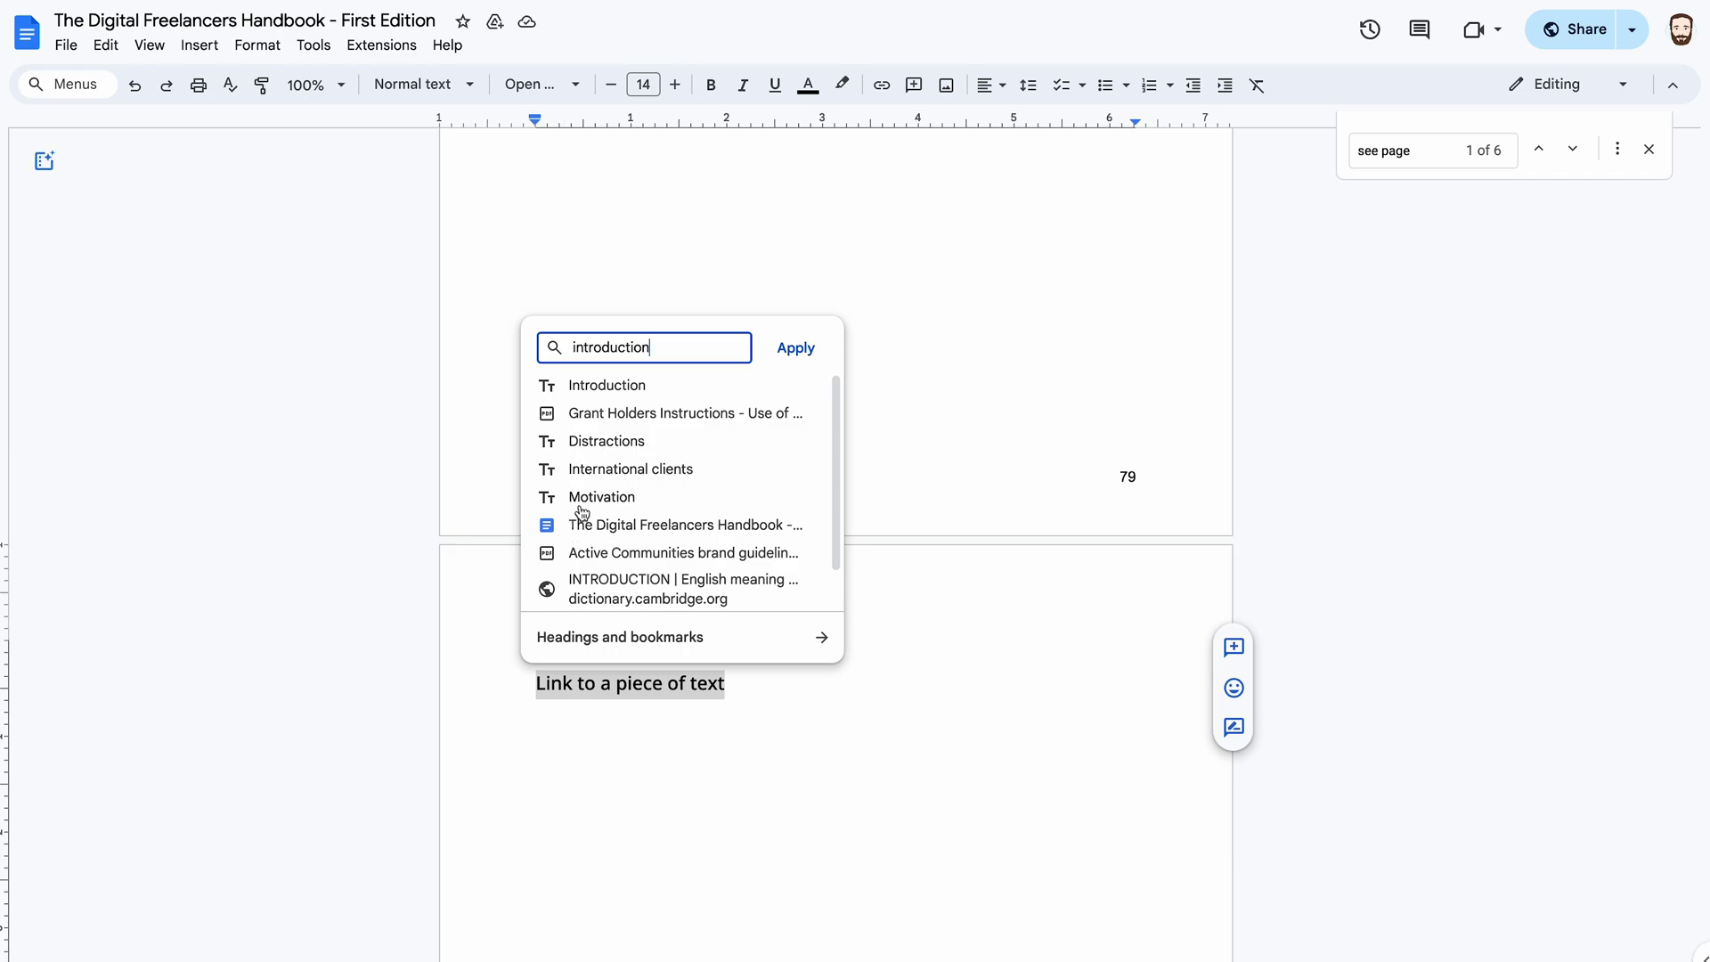
click(598, 389)
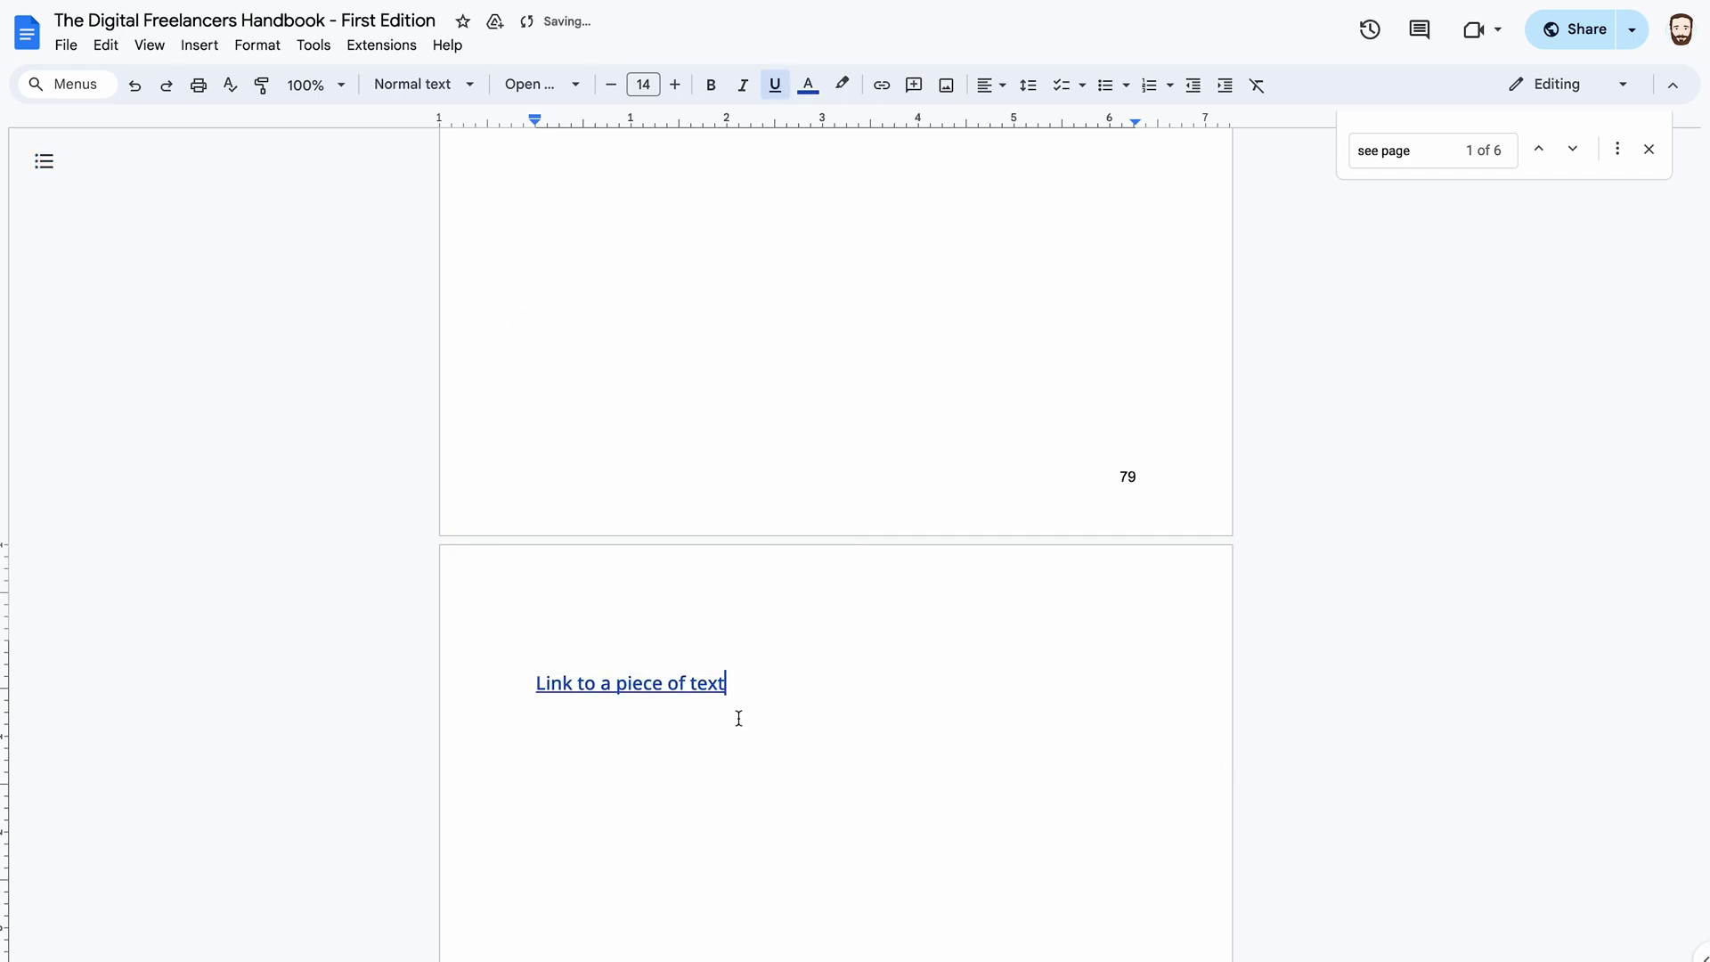
key(shift+Right)
- Check the link's target, then type 'Hello heres a' before the link
click(609, 684)
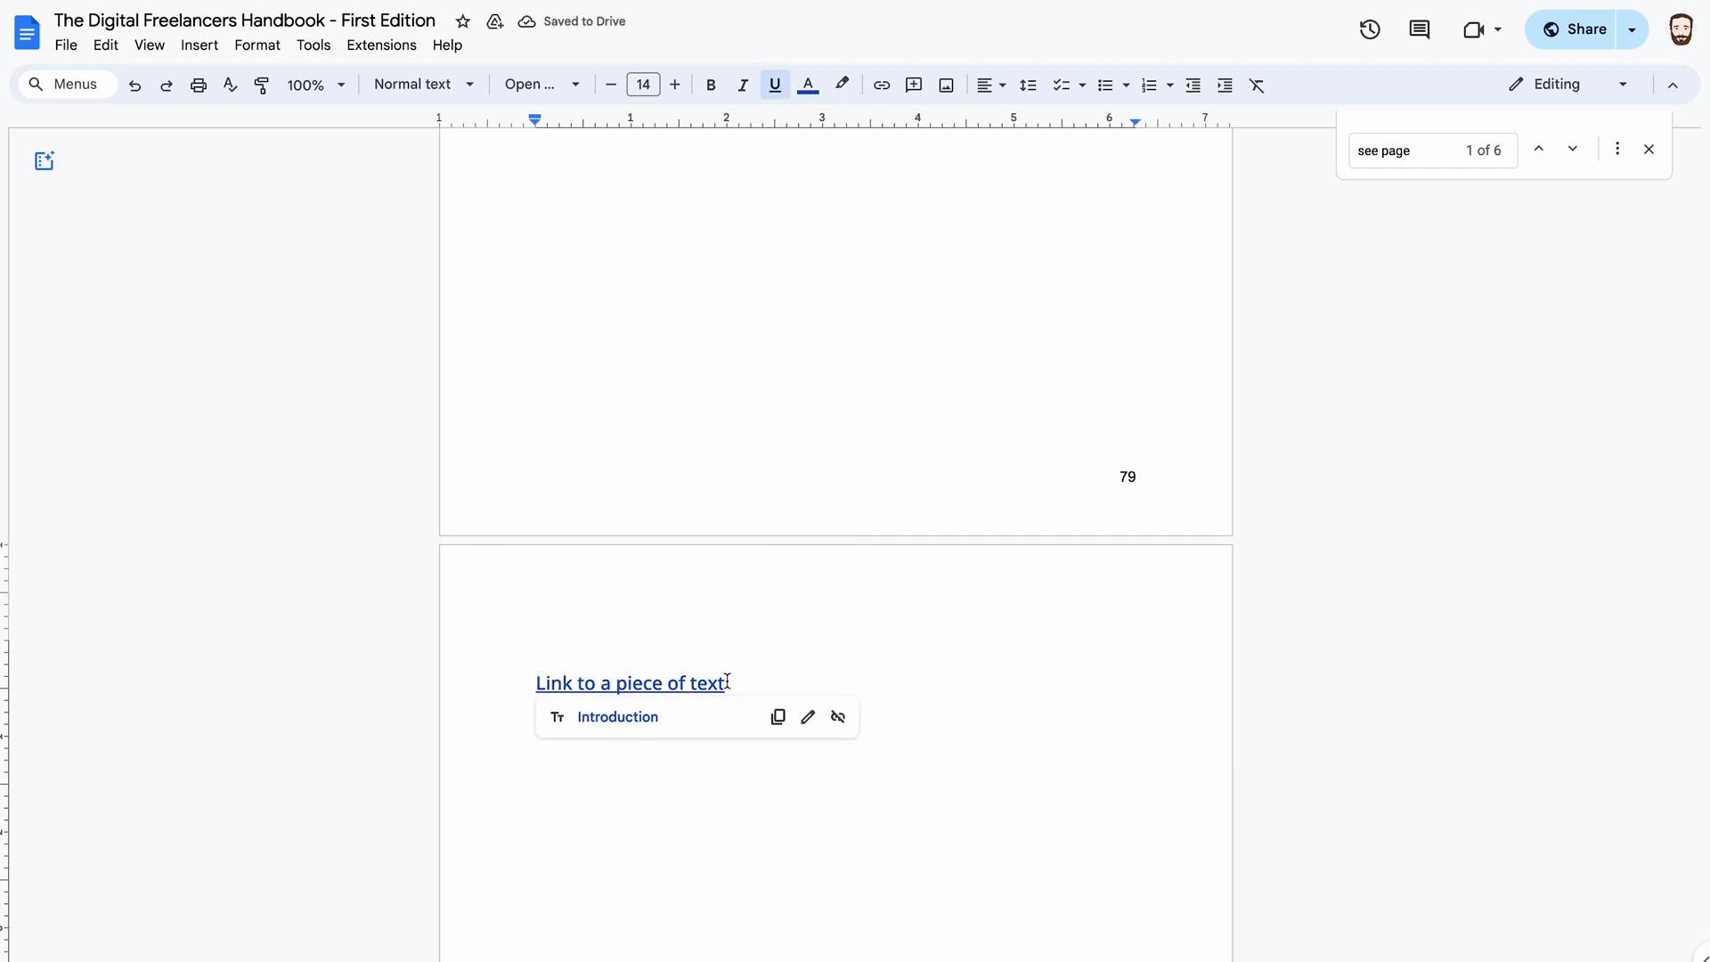
drag(730, 683, 533, 685)
click(790, 684)
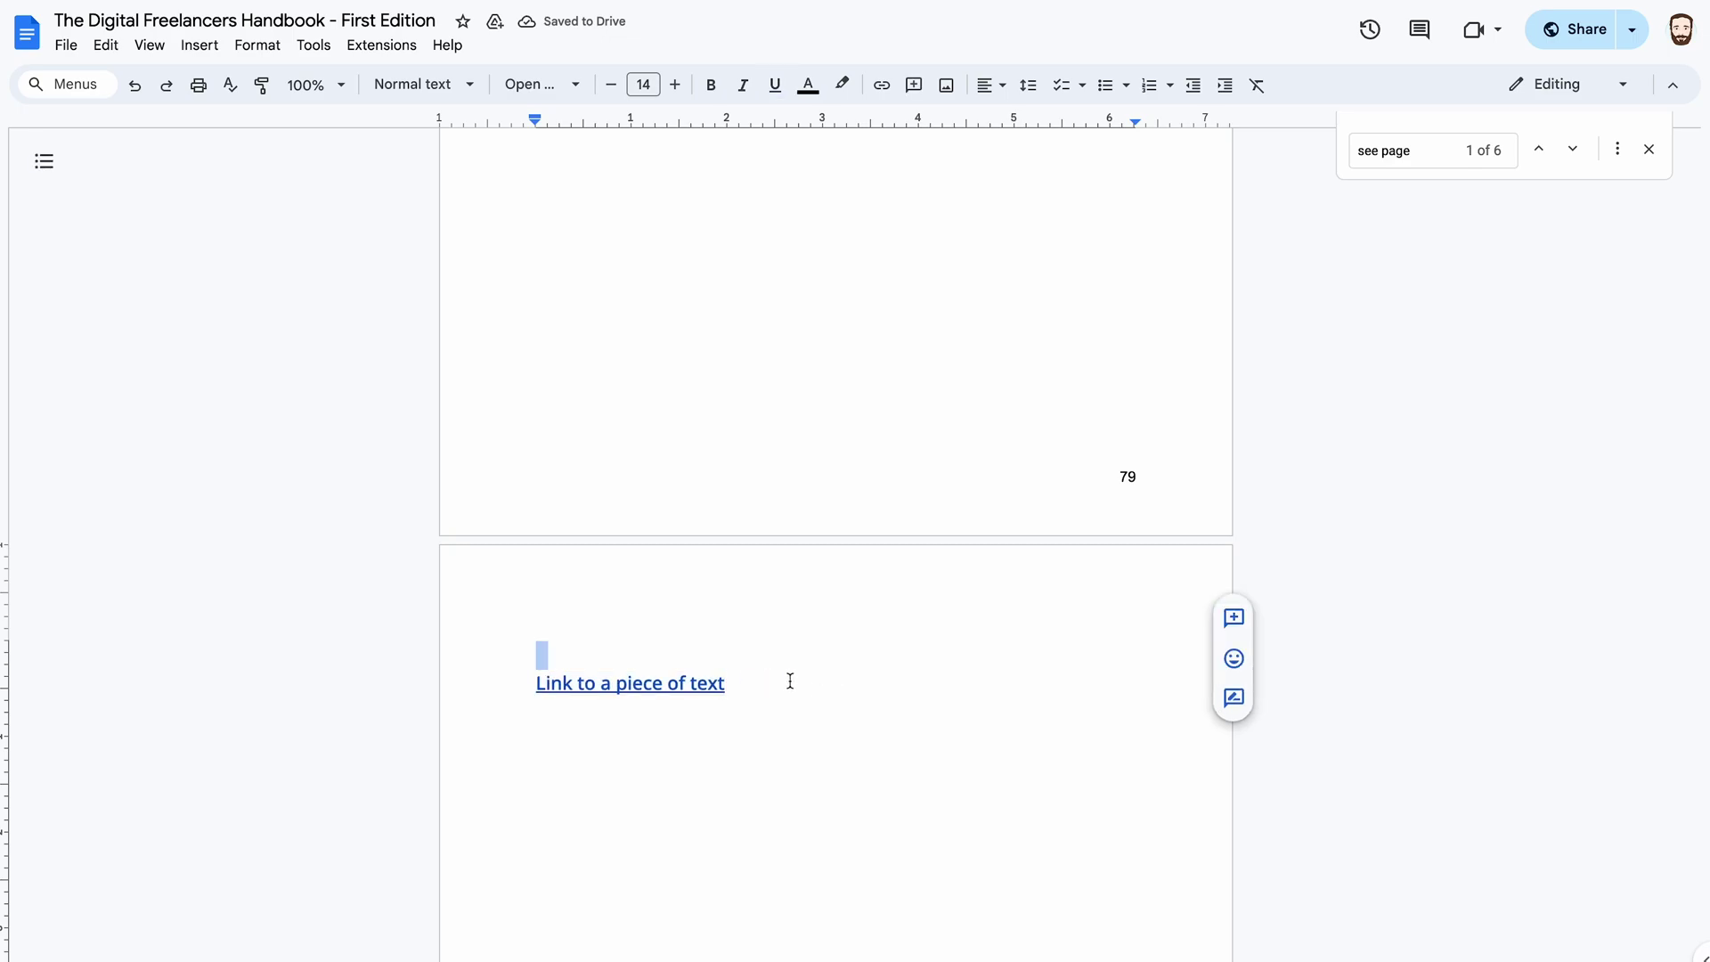
key(shift+Left)
key(Left)
key(Left)
key(Left)
key(Left)
key(Left)
key(Left)
key(Left)
key(Left)
key(Left)
key(Left)
key(Left)
key(Left)
key(Left)
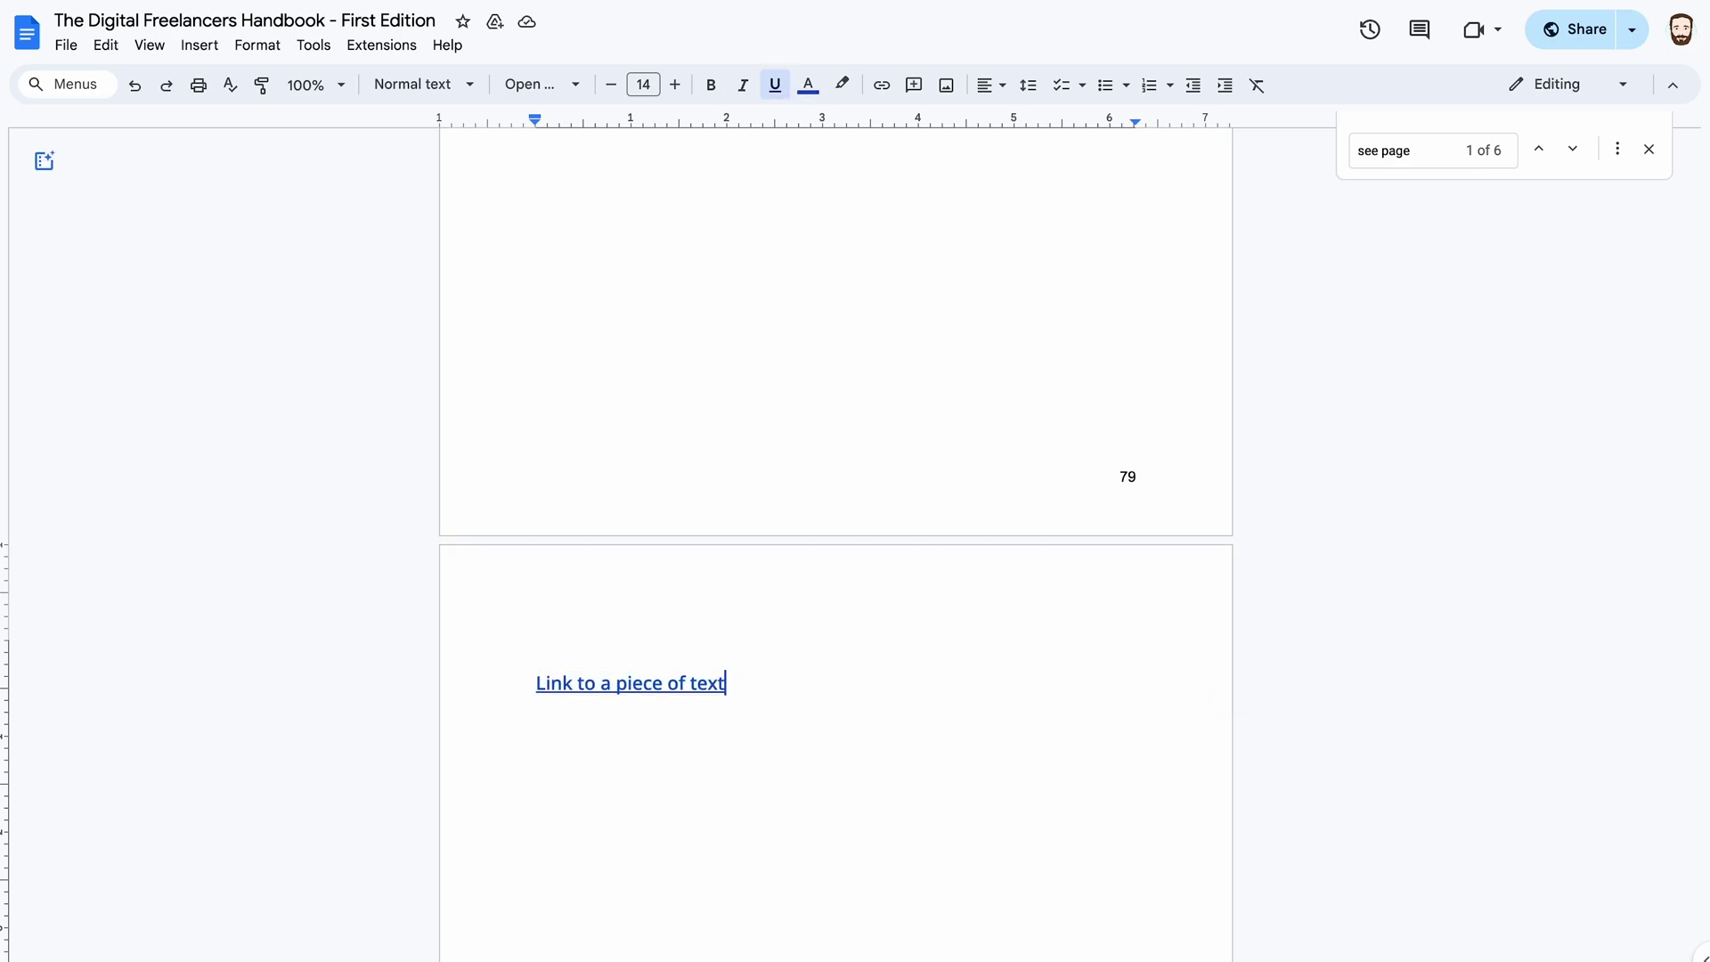
key(Left)
key(Left)
key(Left)
key(Left)
key(Left)
key(Left)
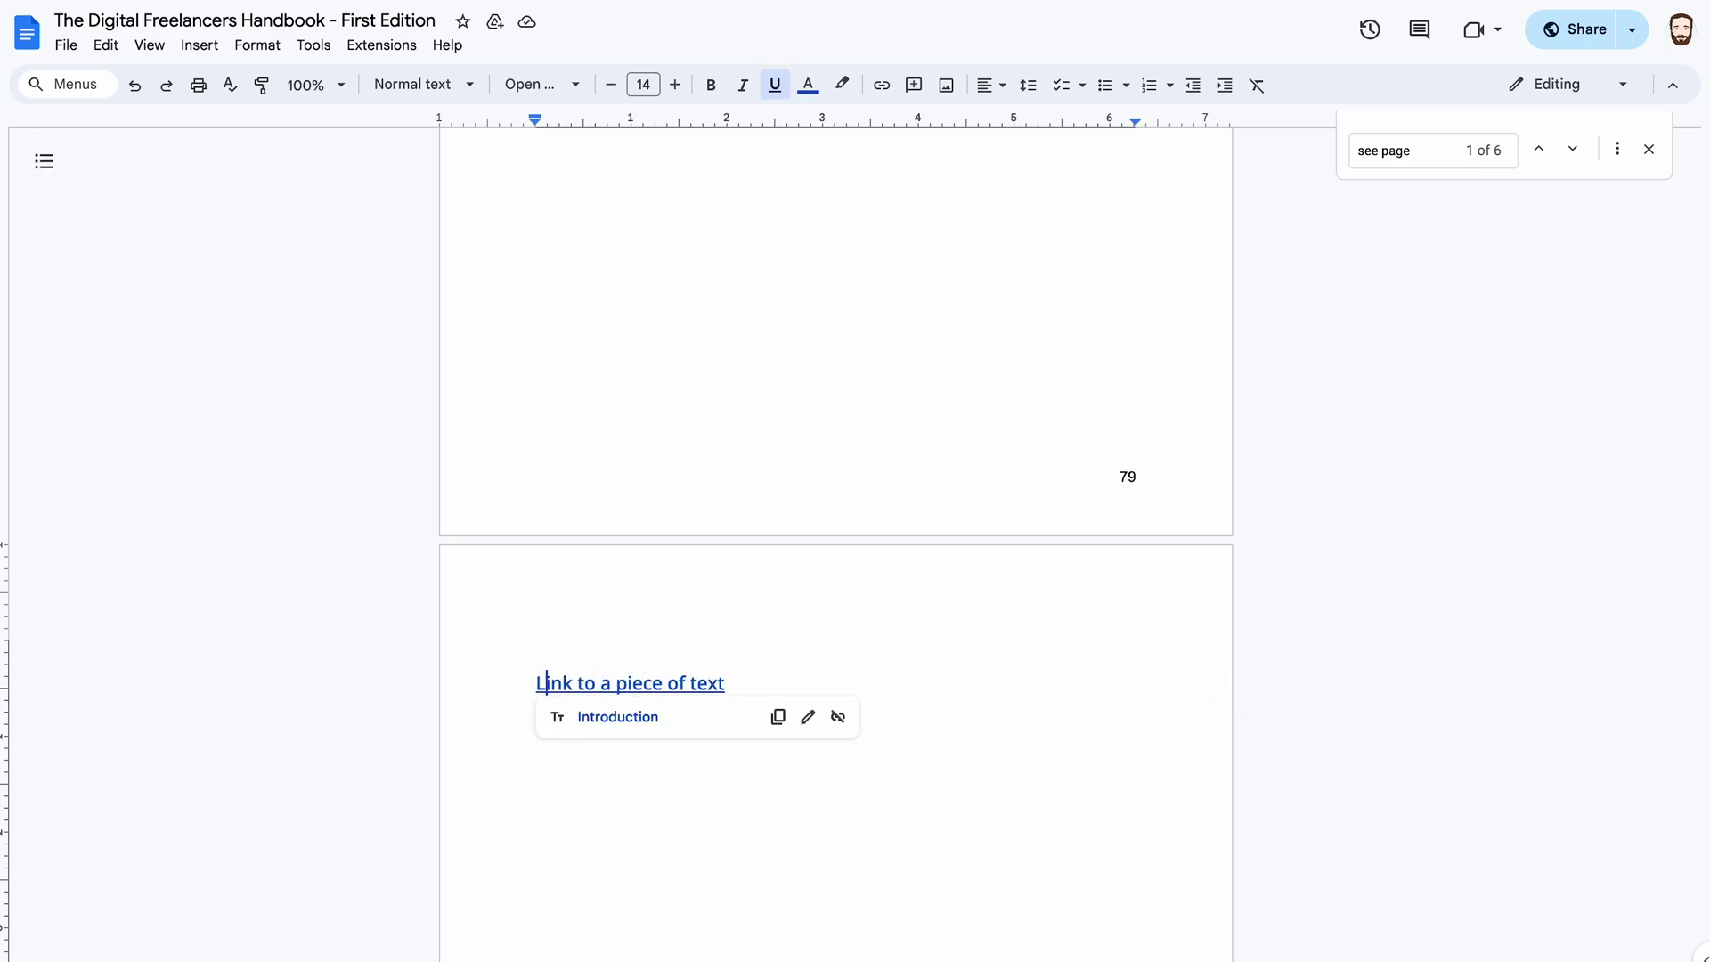
key(Left)
text(Hello )
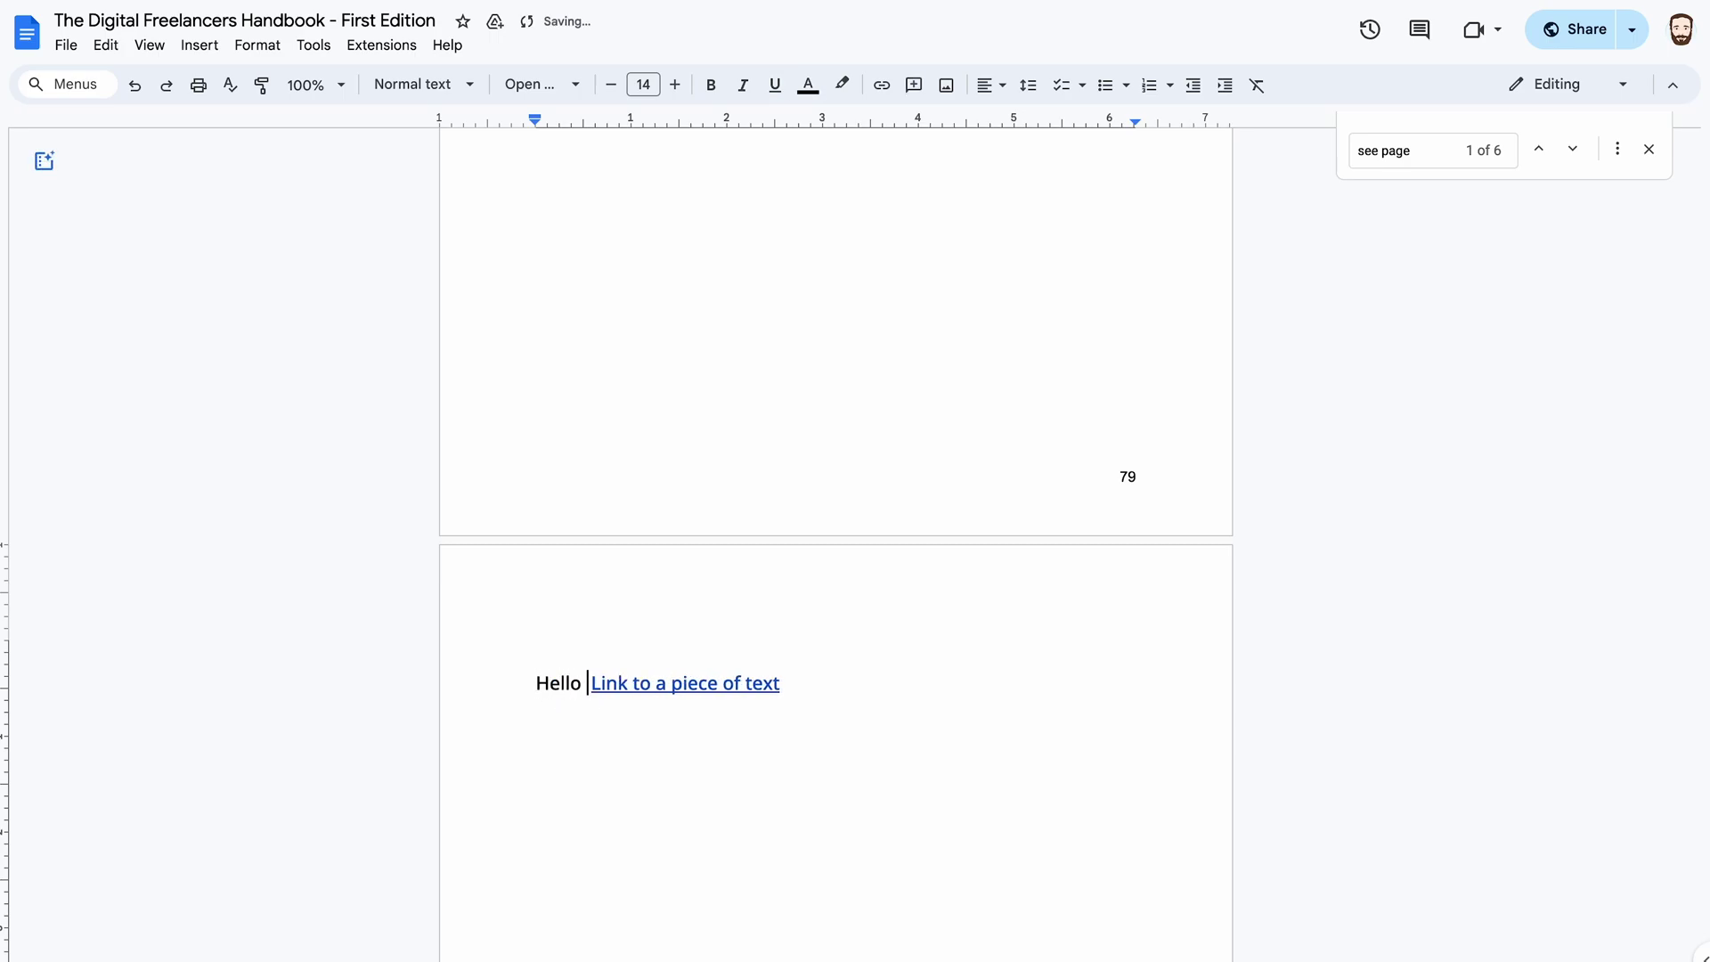
text(here)
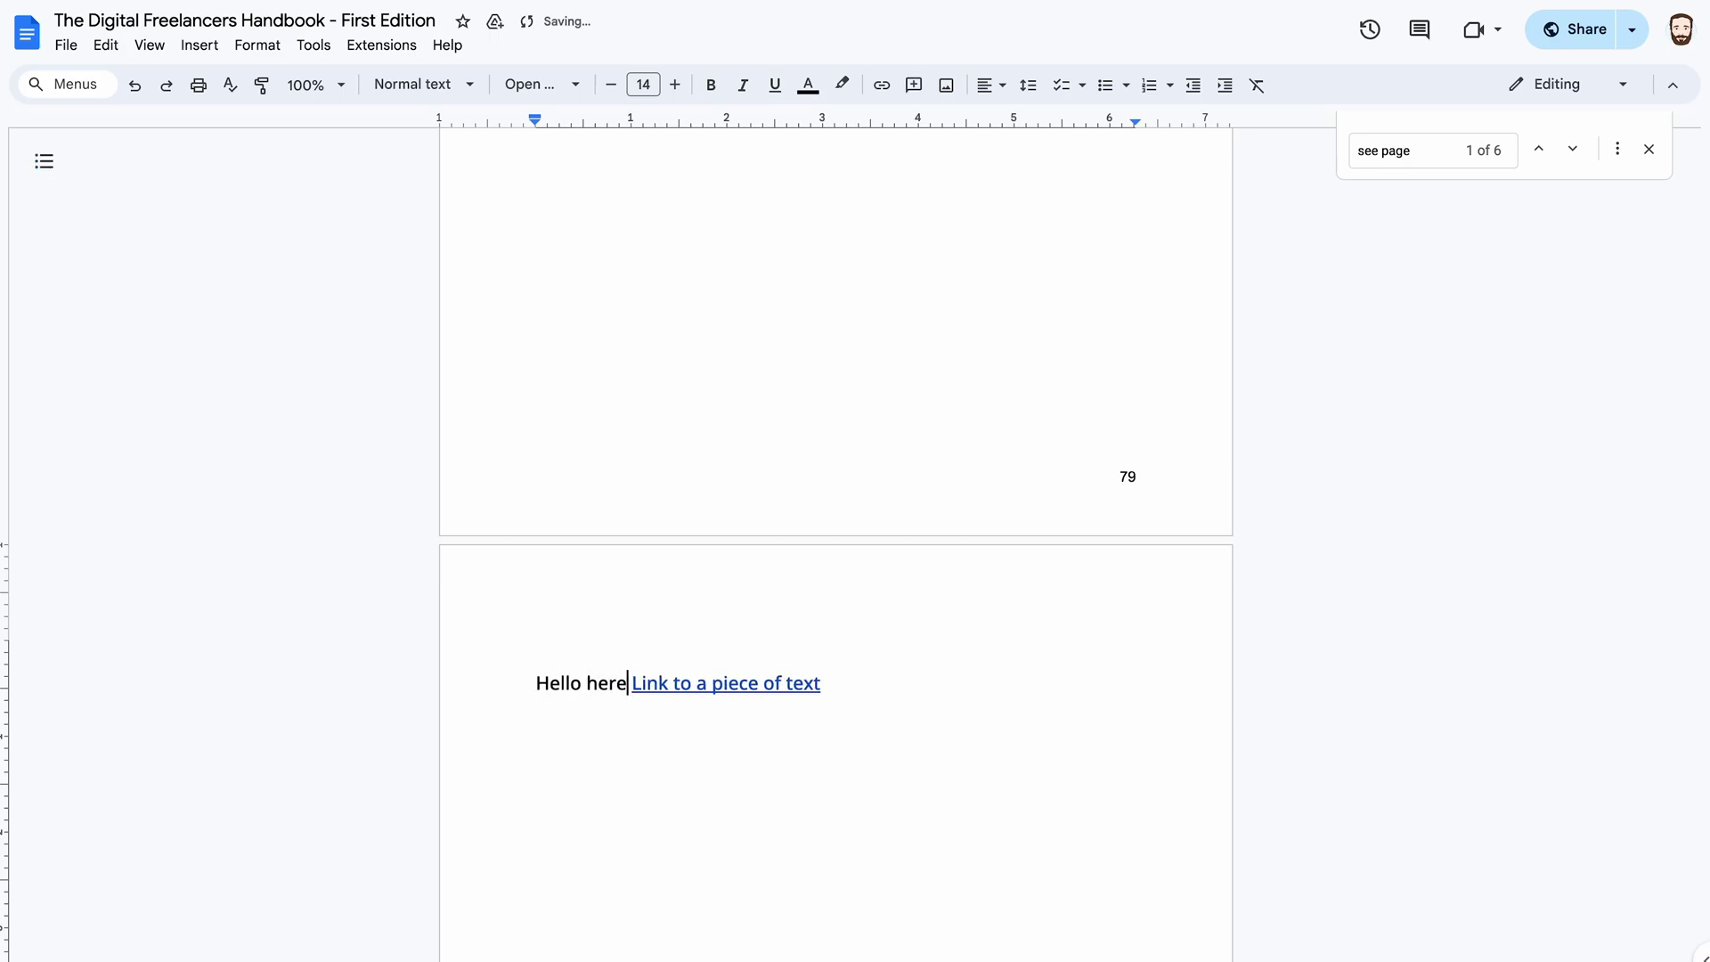
text(s a)
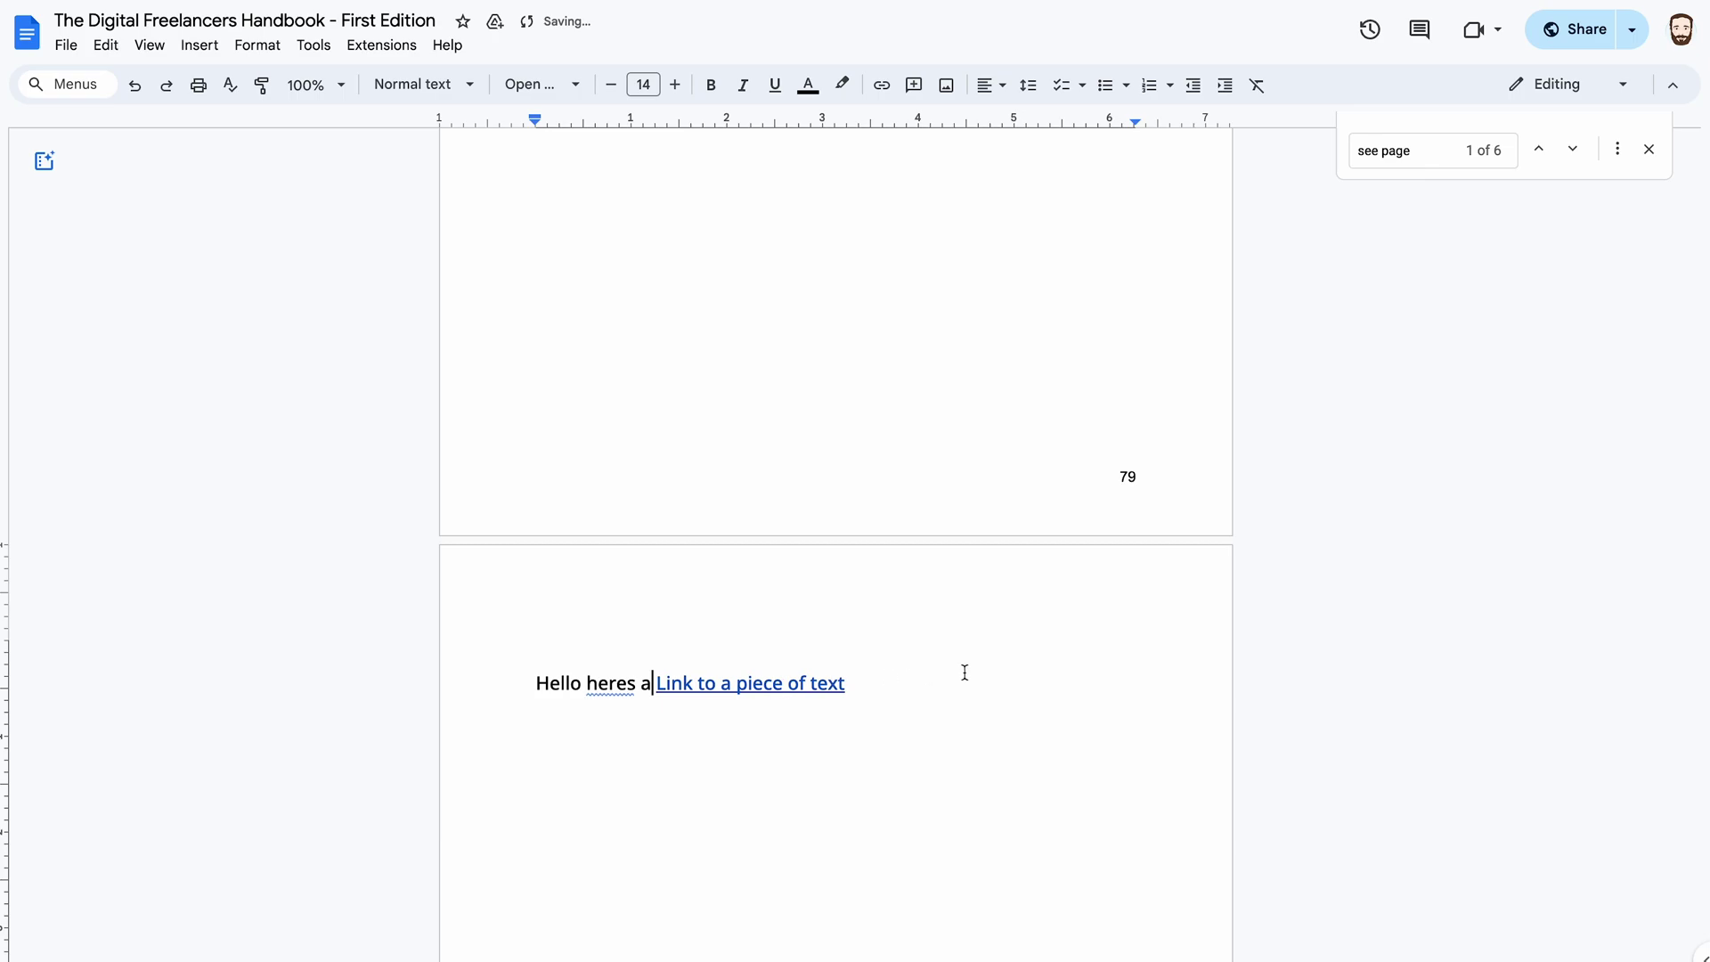
- Add ' and some more text' after the link, then reselect the link text
click(949, 683)
text(and some more text)
key(Escape)
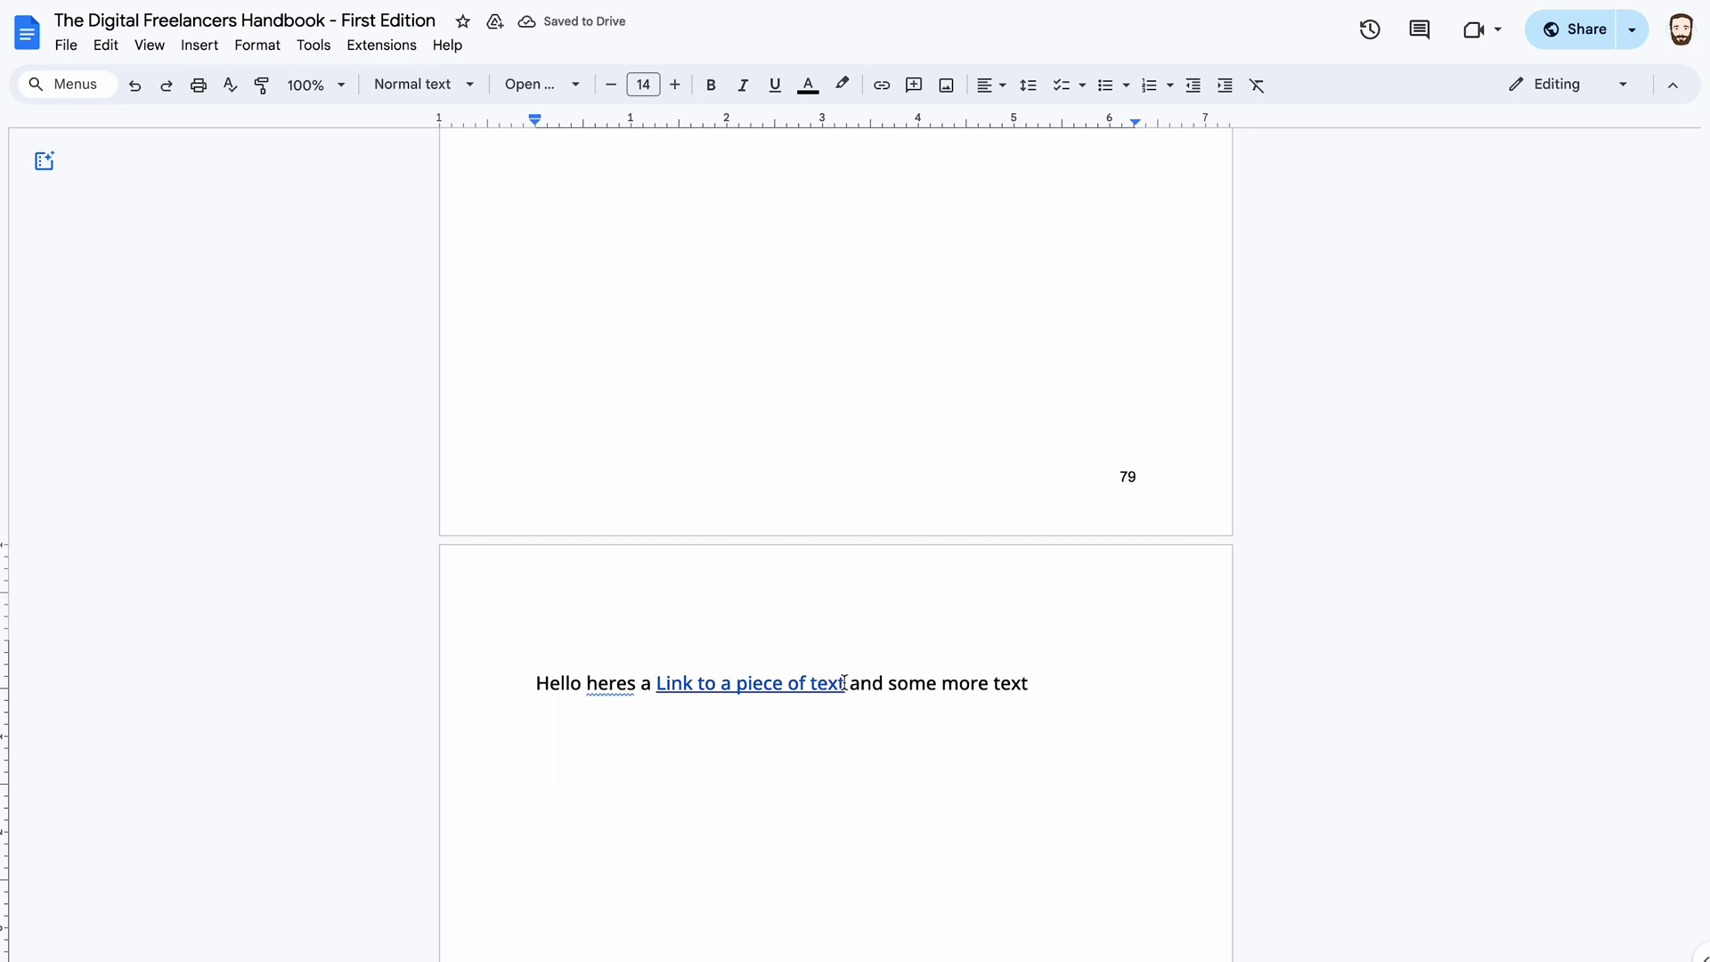
drag(843, 682, 660, 686)
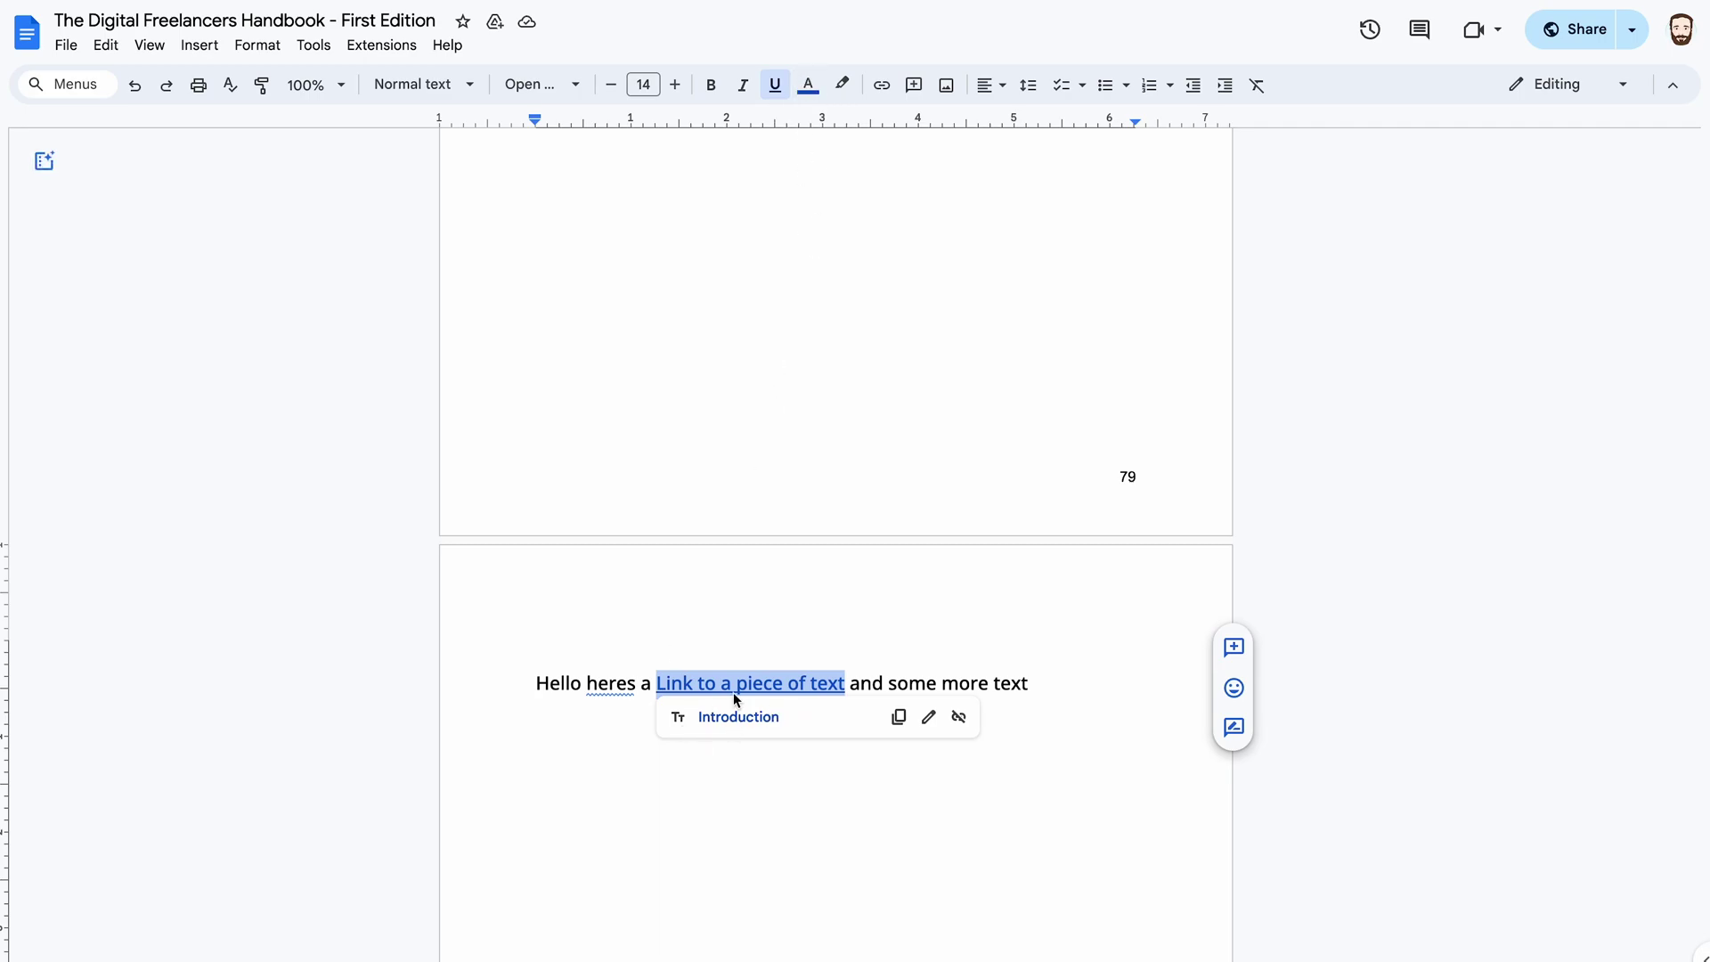
- Colour the Introduction link text black, then check its link preview and the 'heres' spelling suggestion
click(808, 85)
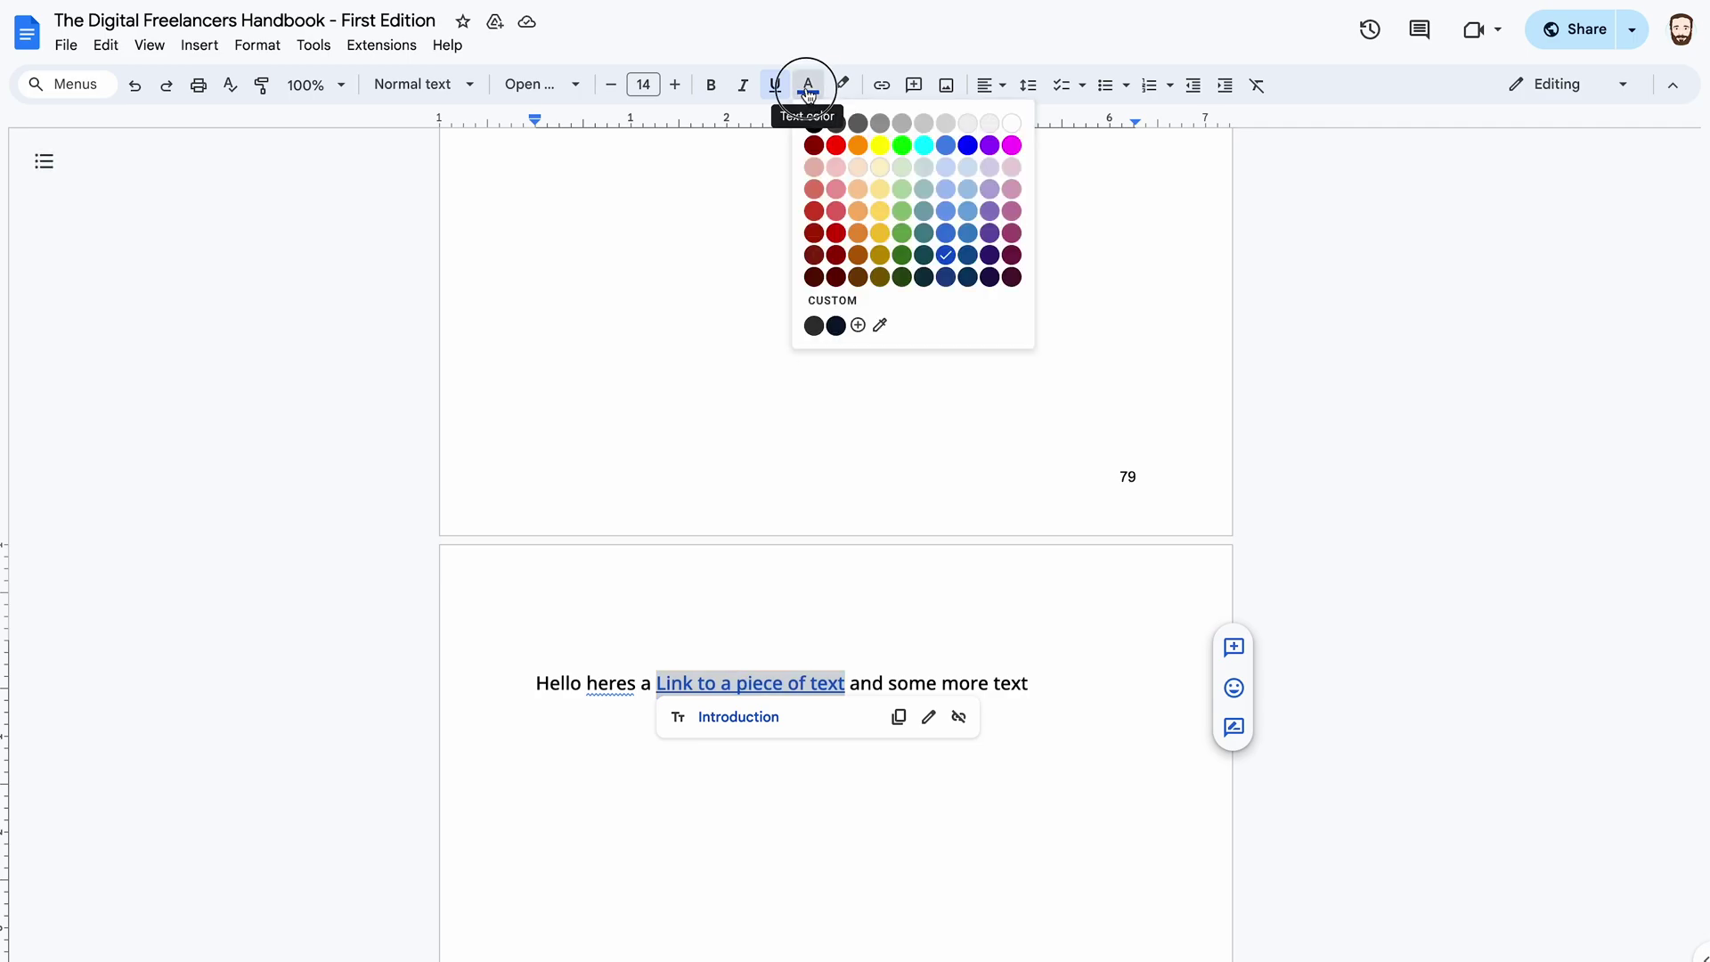
click(814, 125)
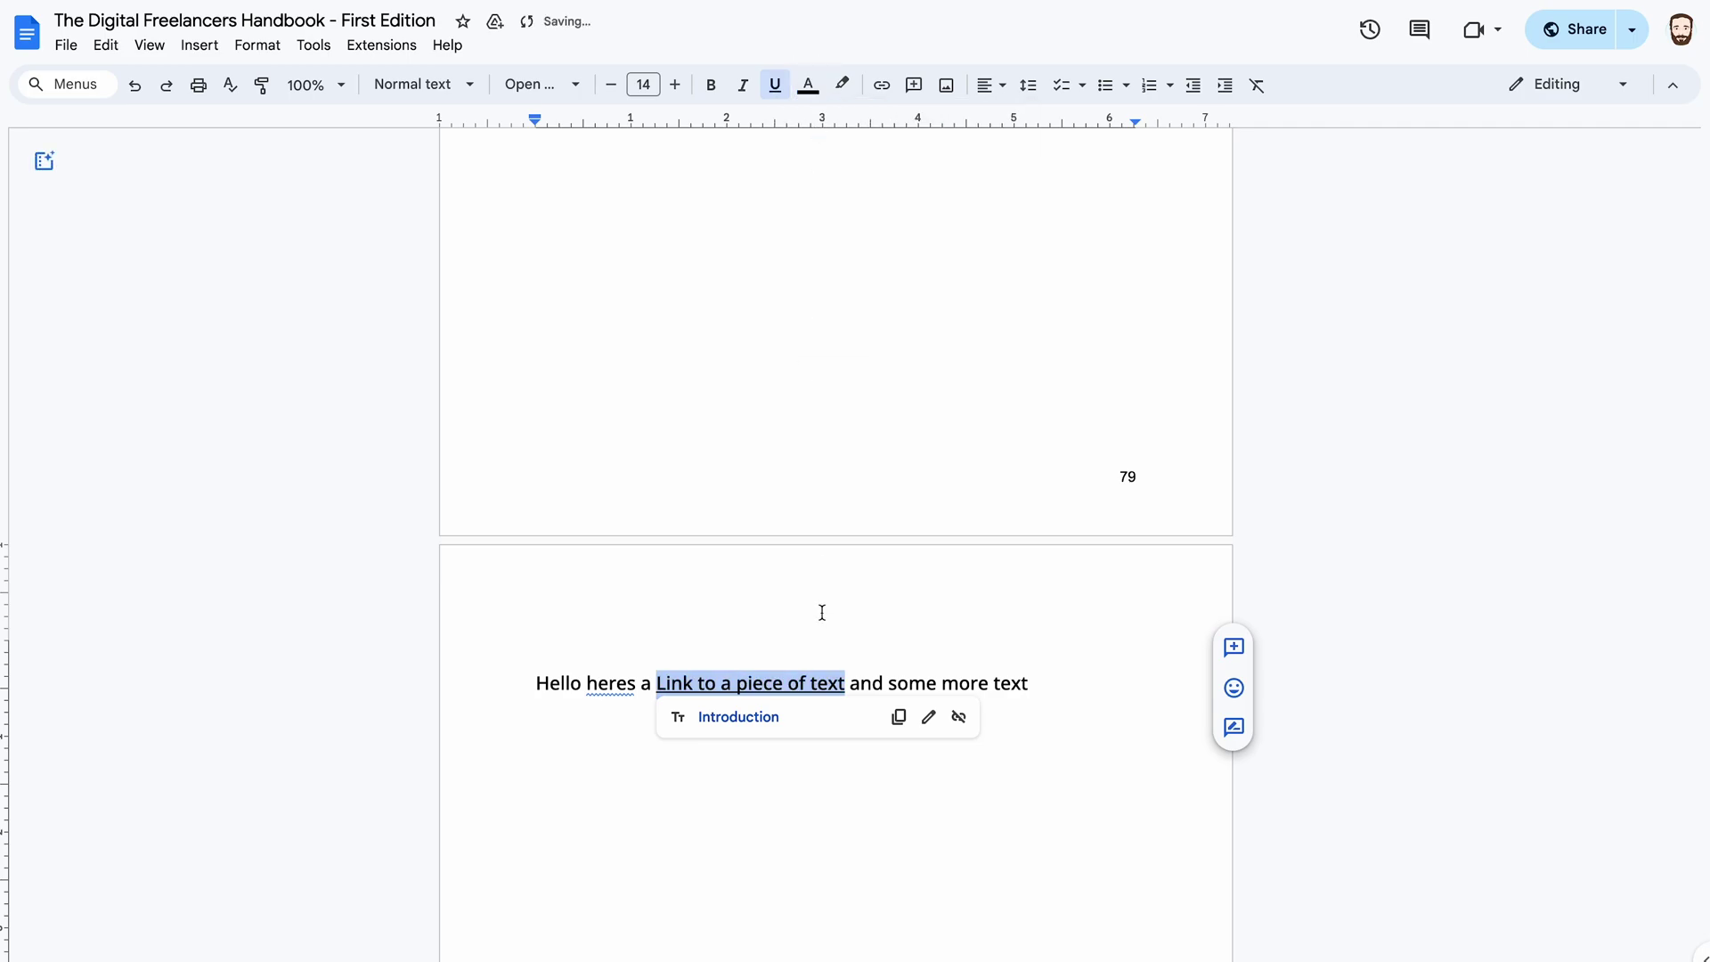
click(1029, 683)
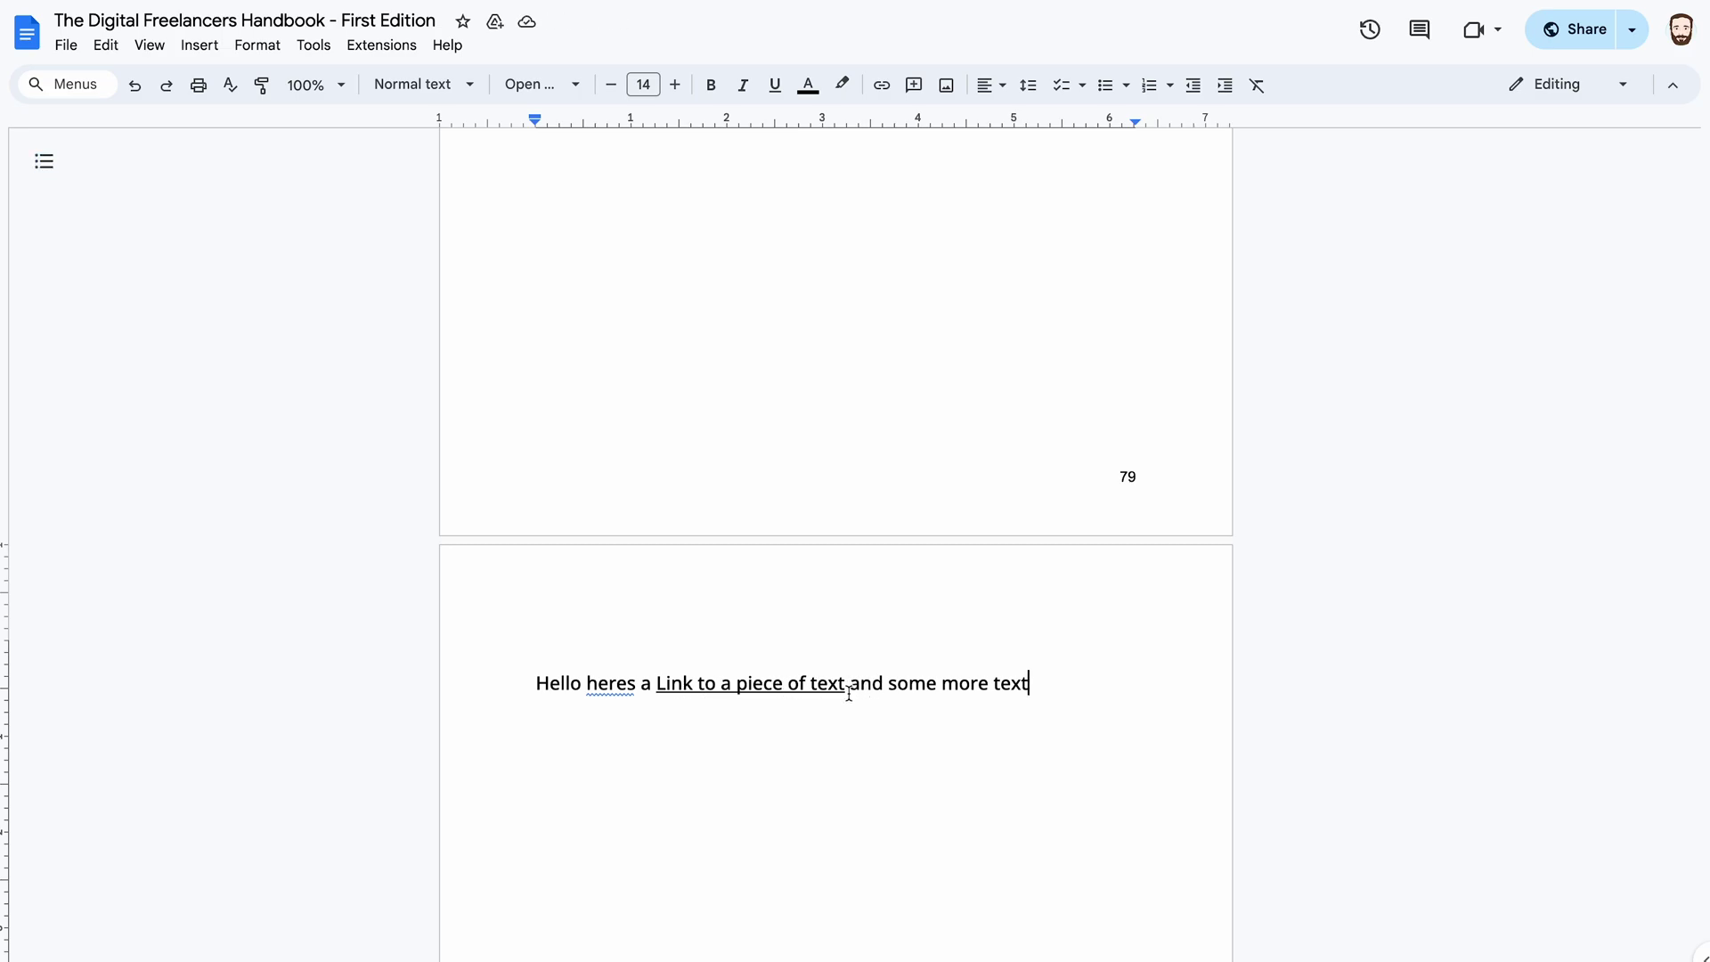
click(772, 687)
click(708, 669)
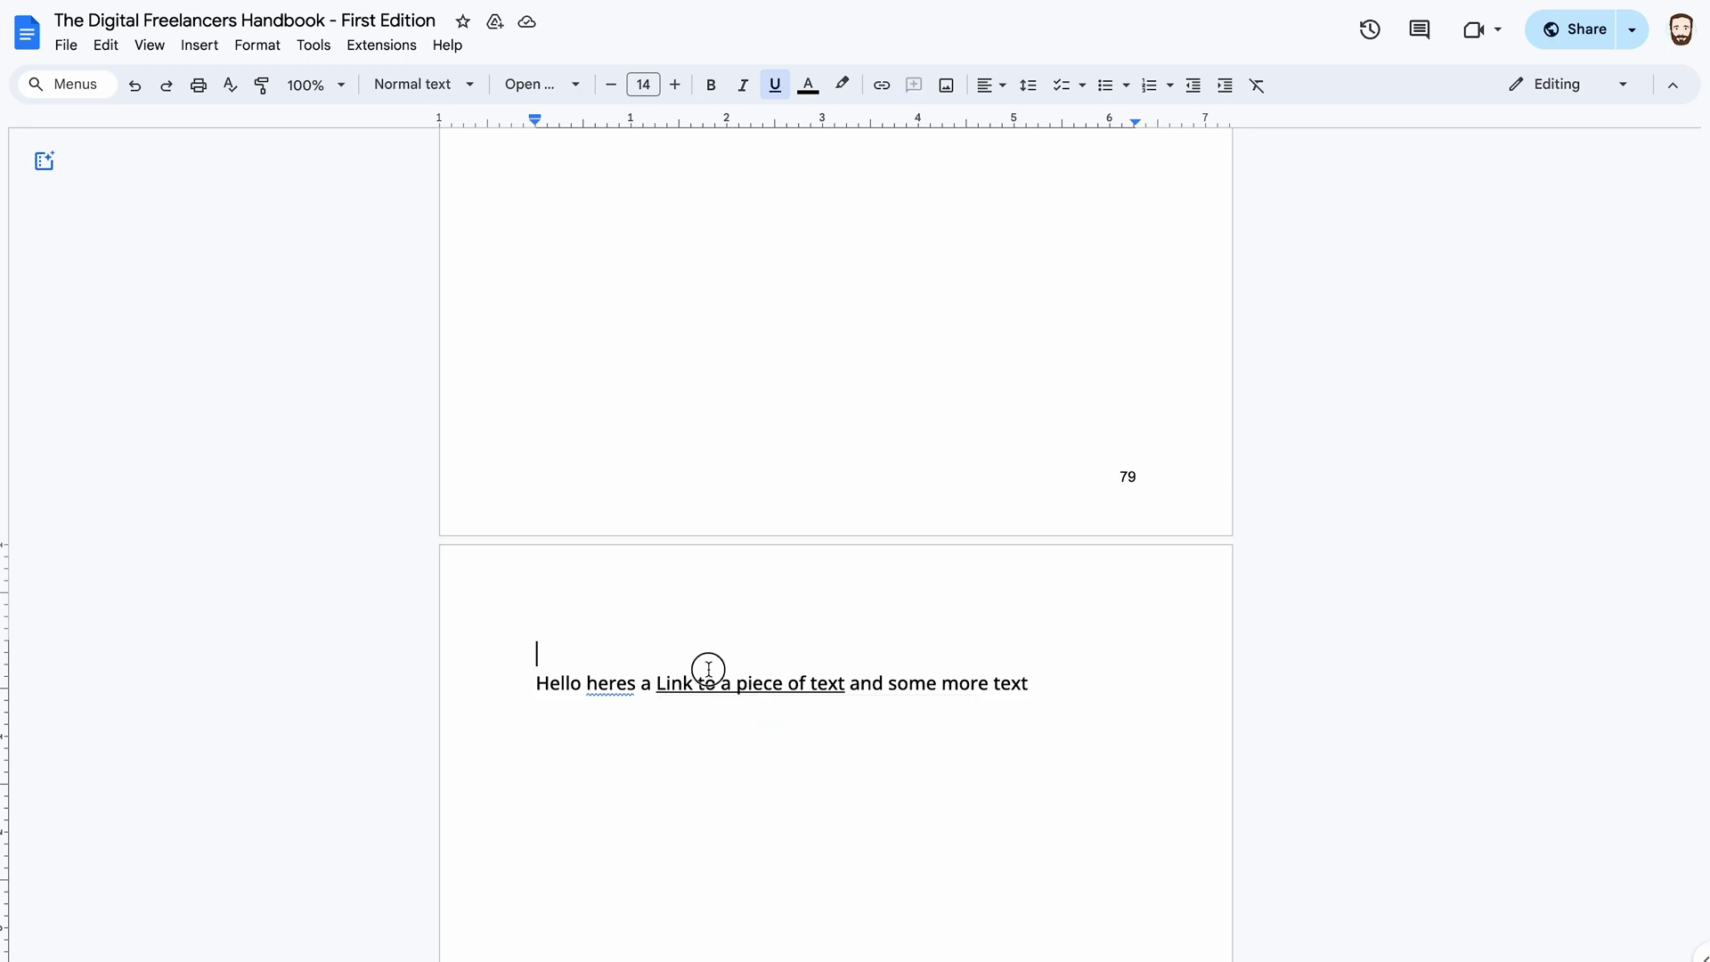
click(622, 684)
click(653, 685)
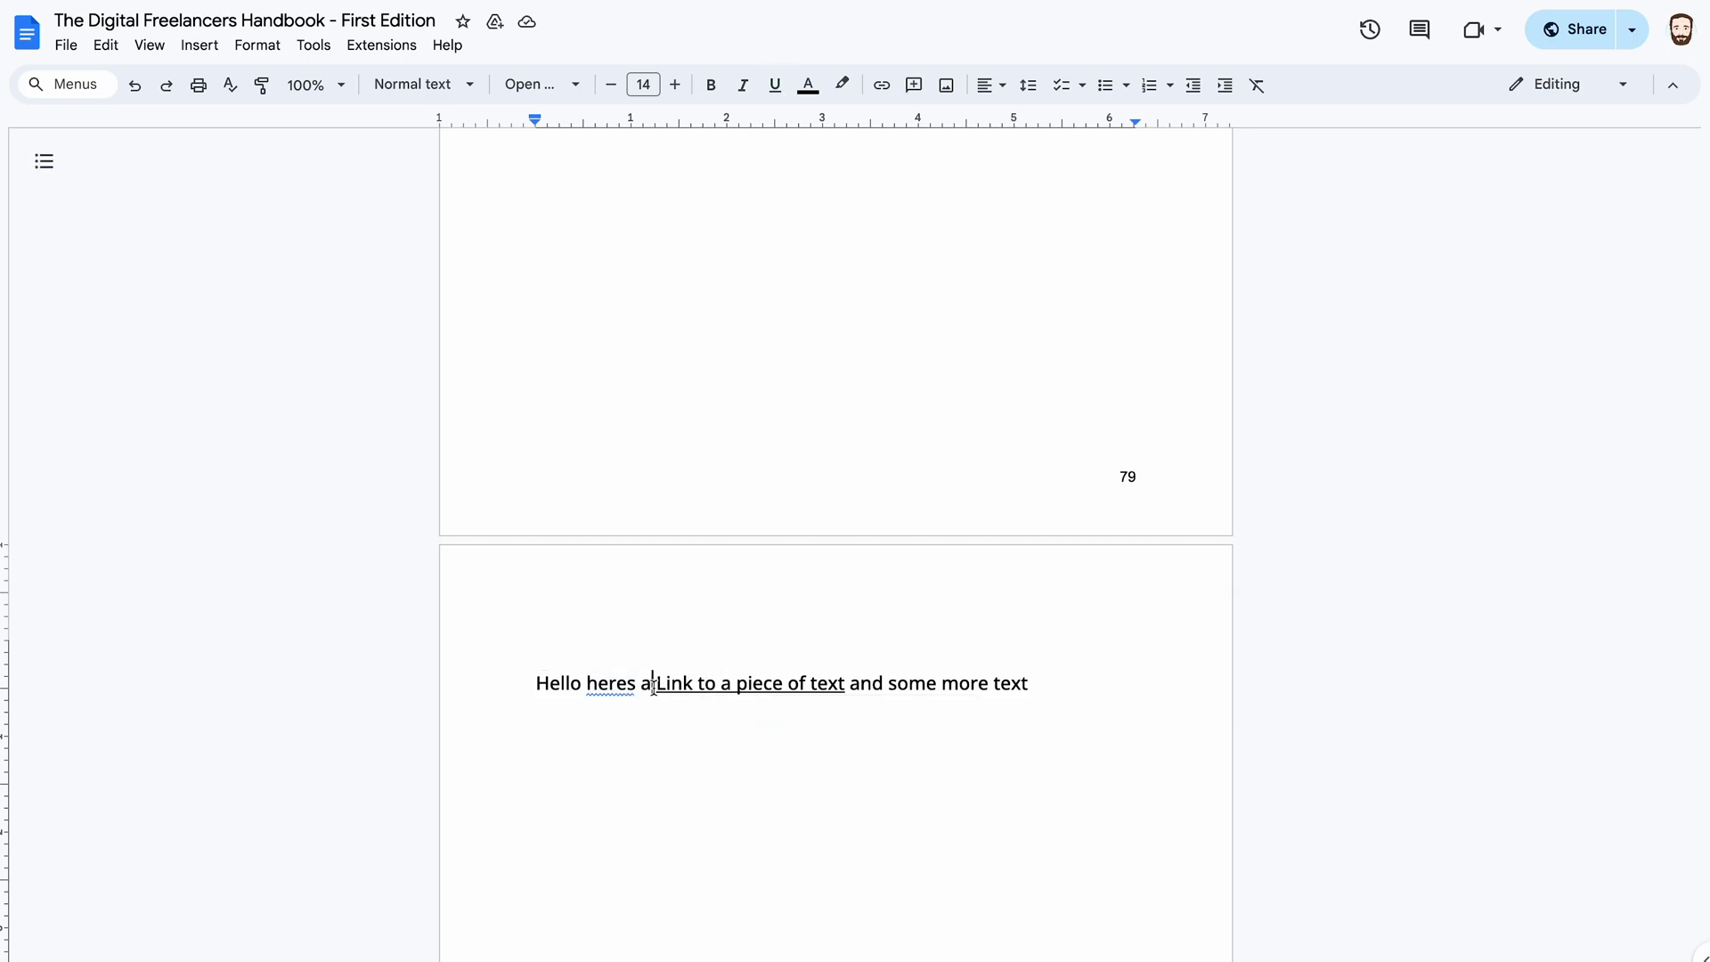
- Change the 'Link to a piece of text' link to dark blue and turn off its underline
drag(657, 687, 849, 687)
click(807, 85)
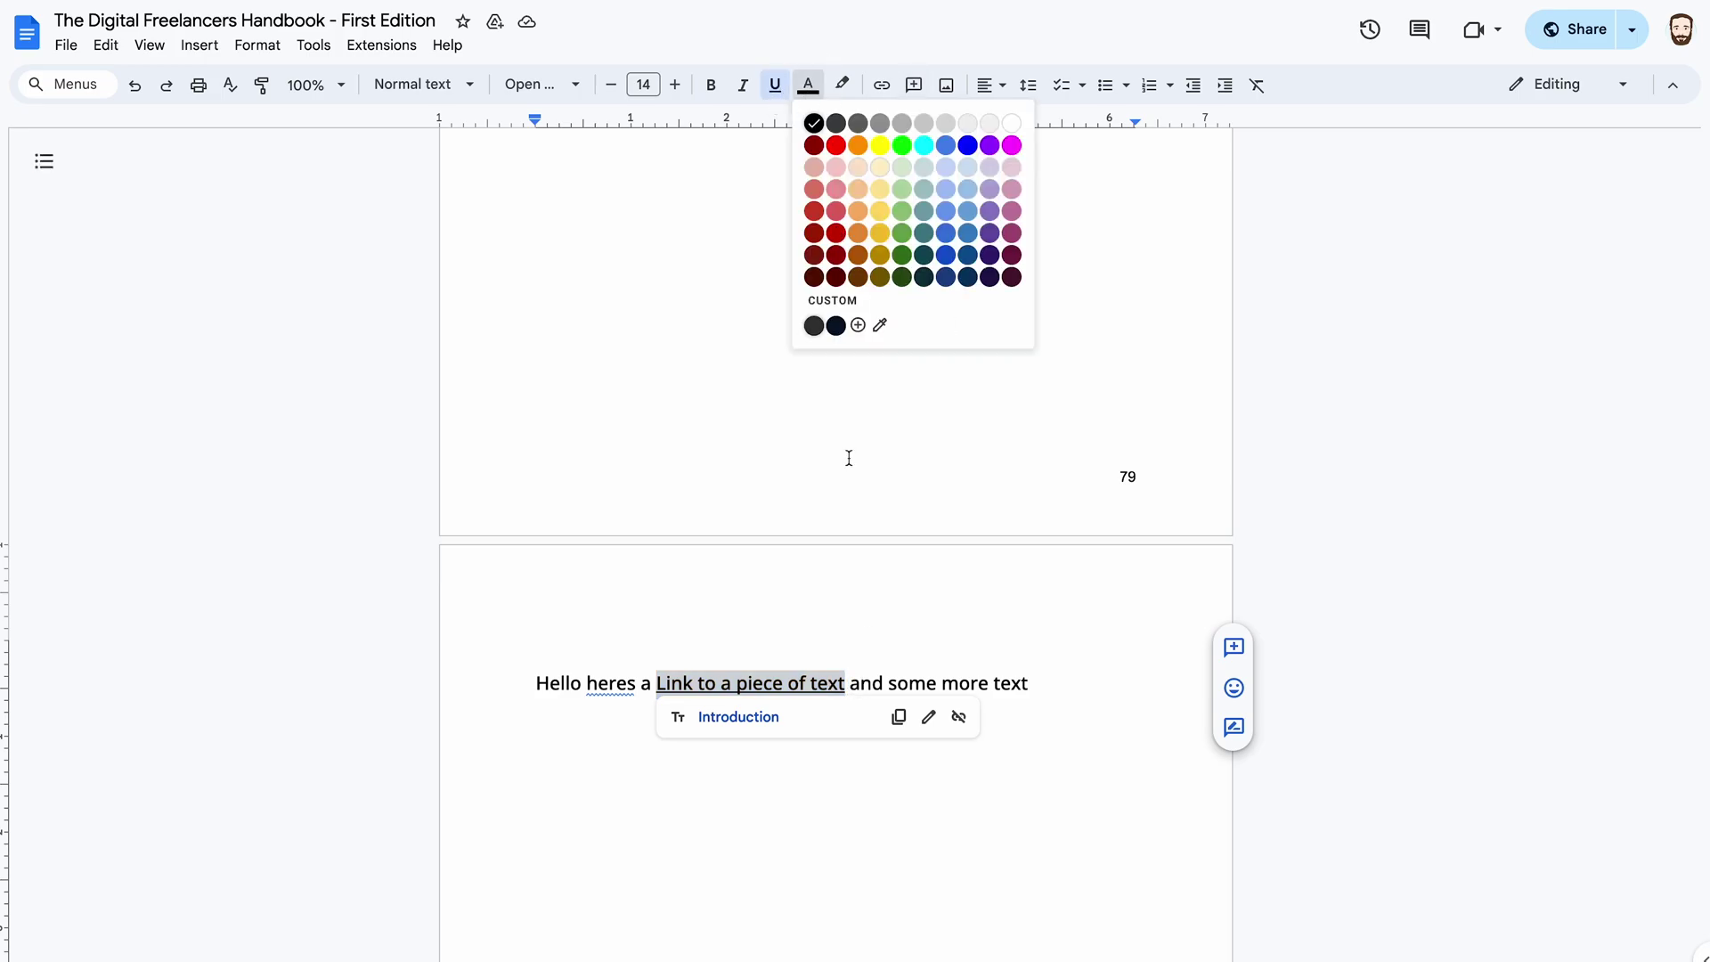
click(948, 260)
click(838, 708)
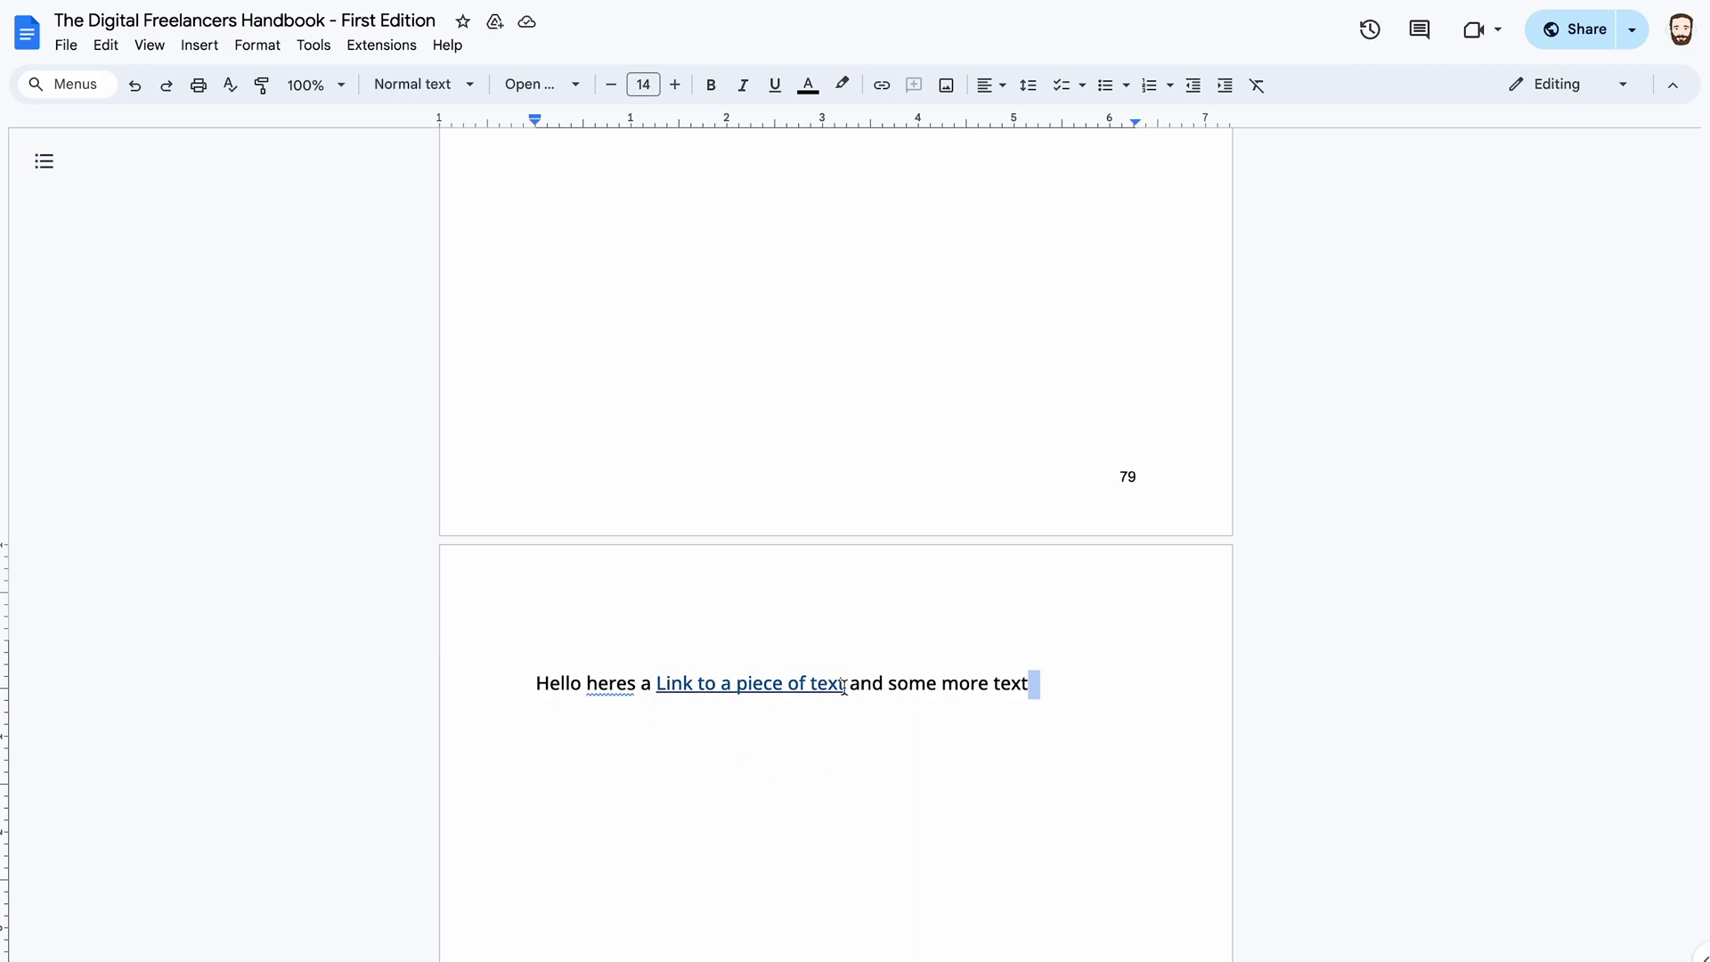
drag(843, 687, 656, 684)
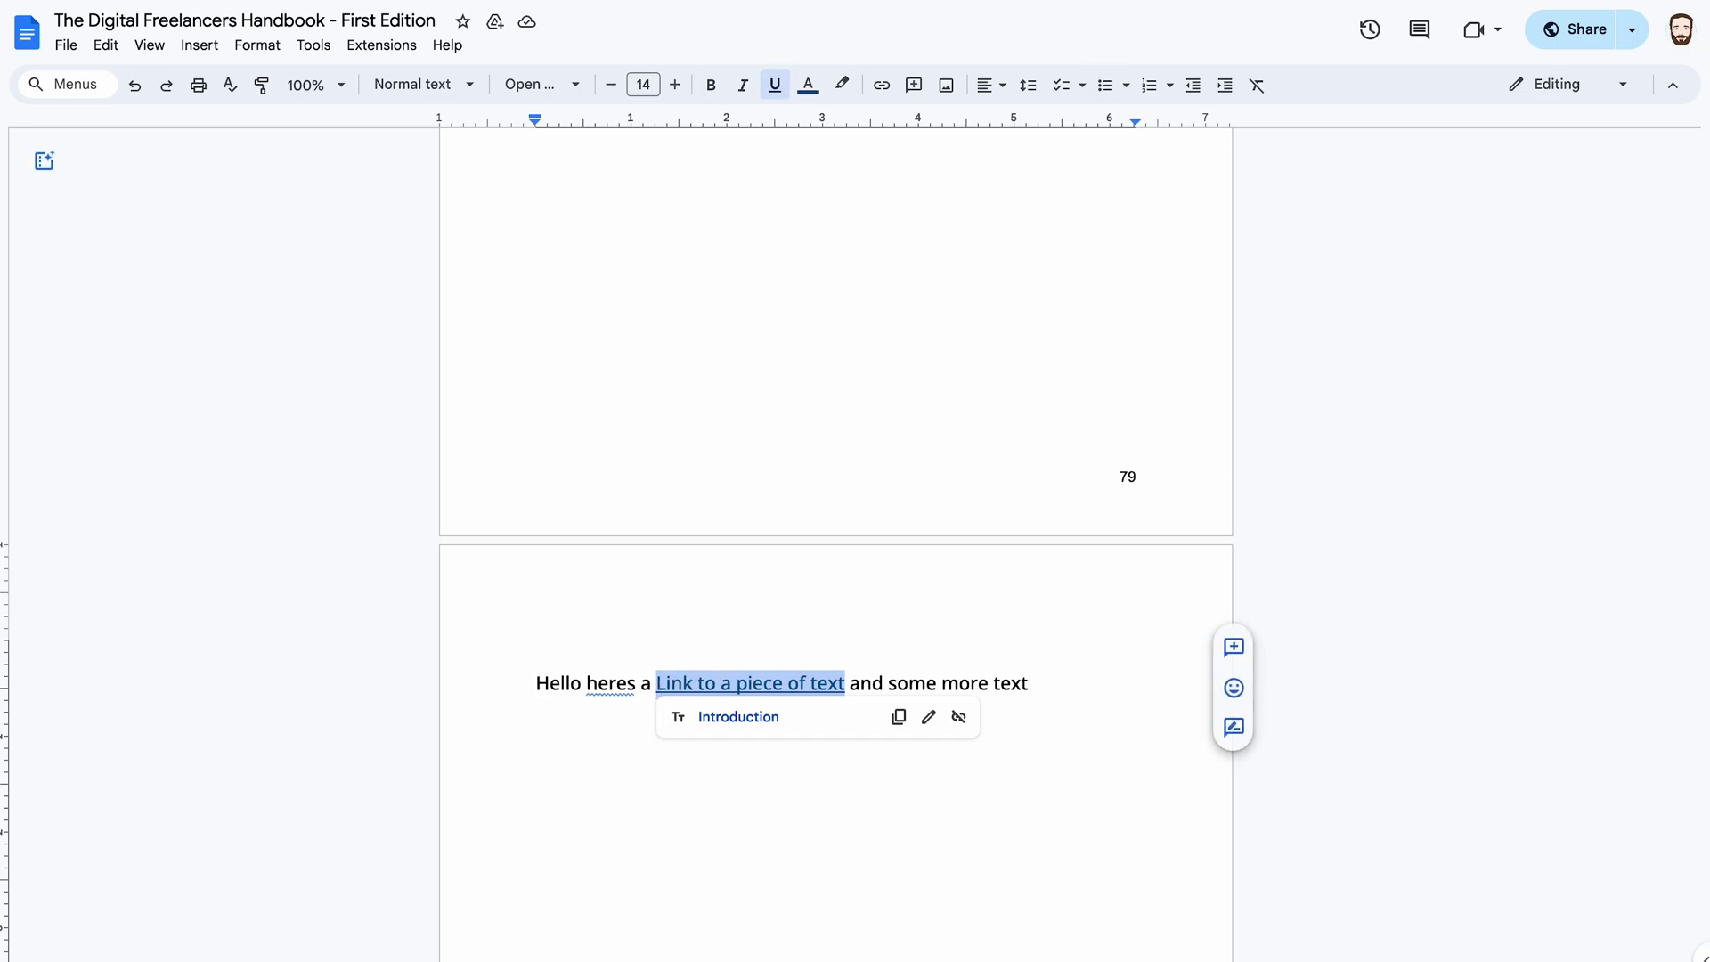
click(775, 85)
click(1025, 688)
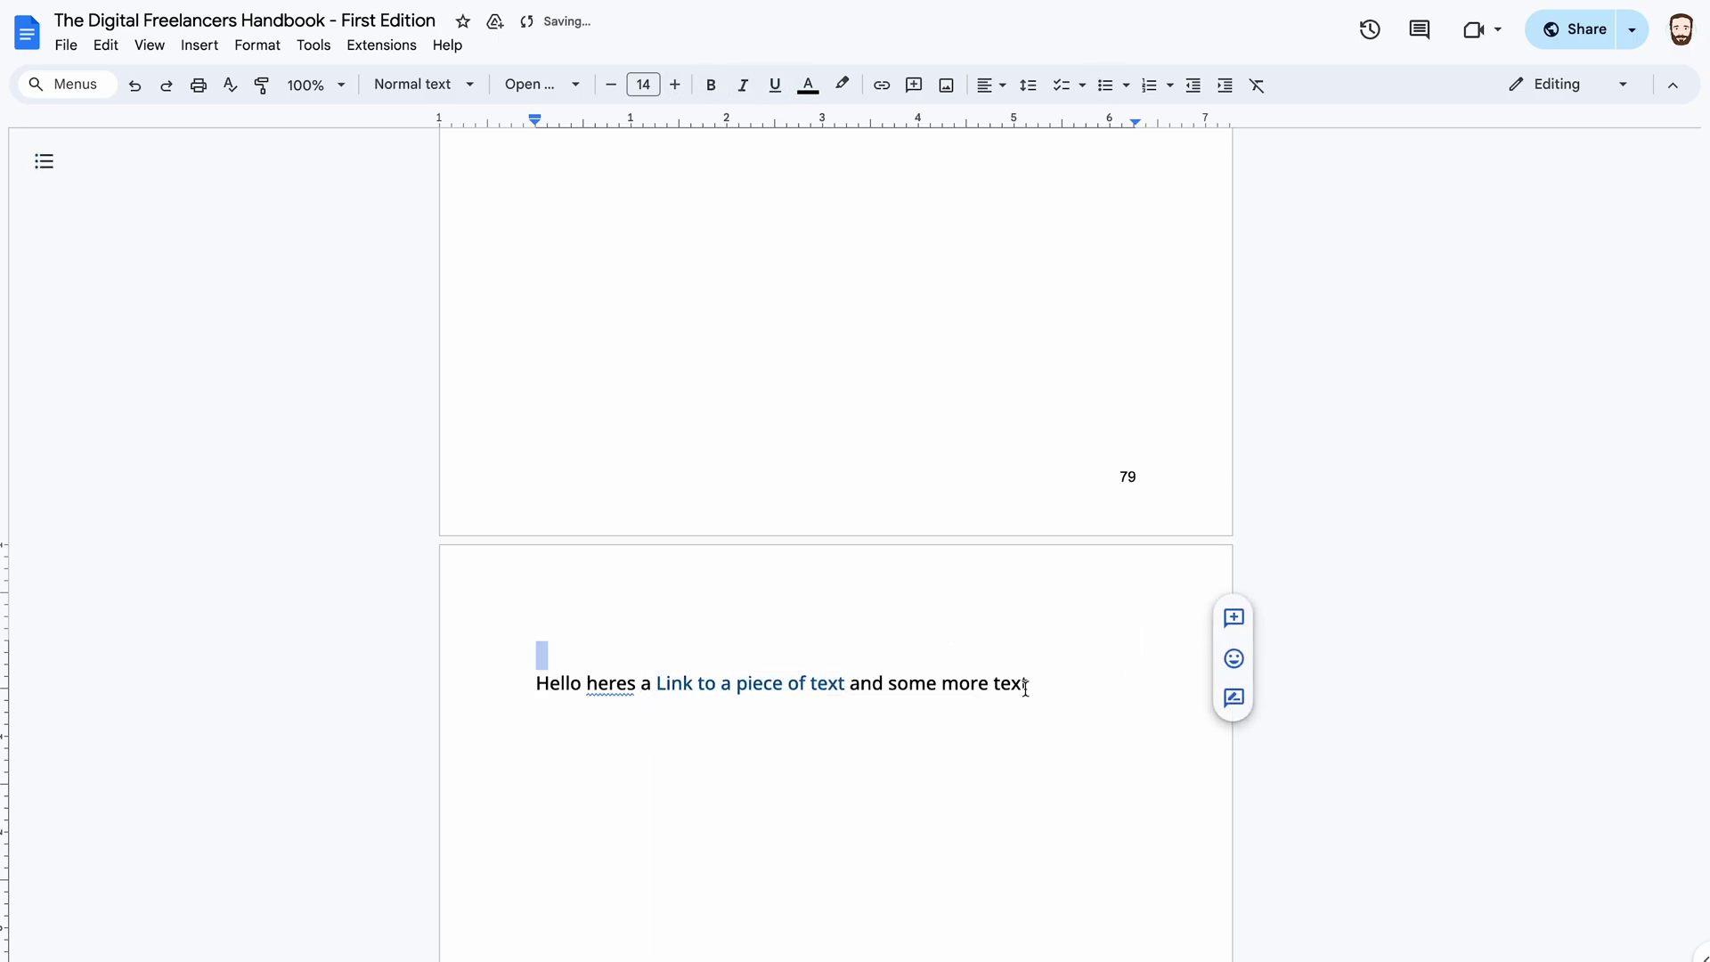
scroll(980, 690, up, 1)
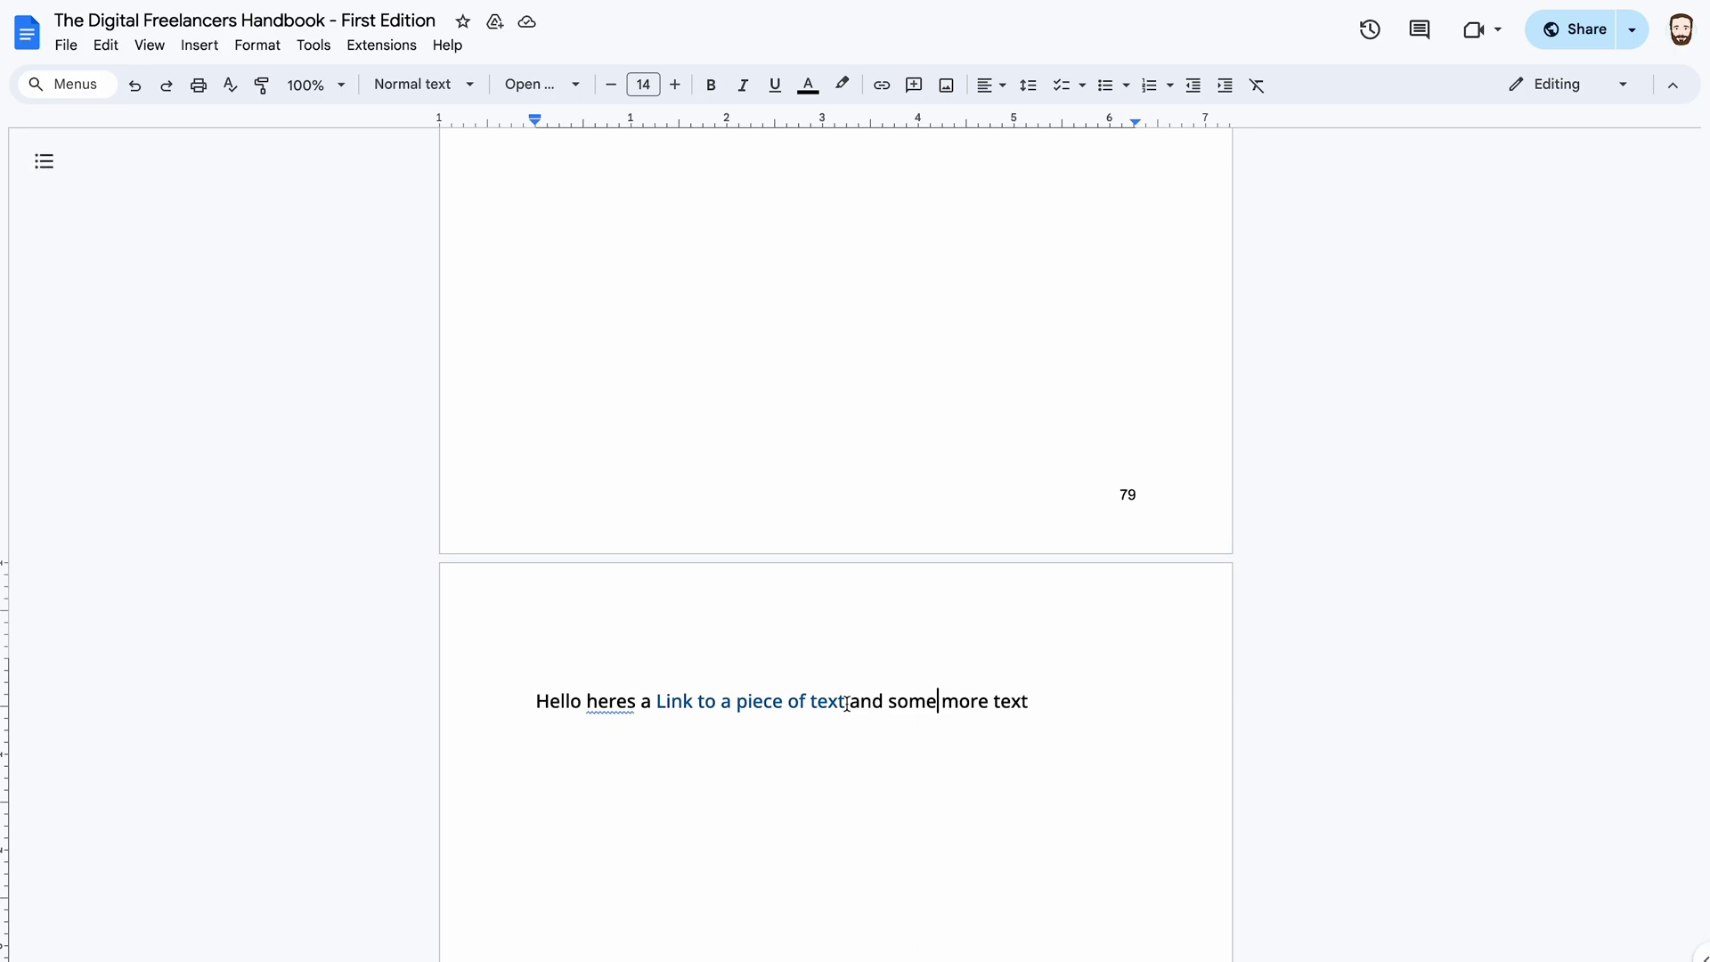
scroll(846, 703, up, 20)
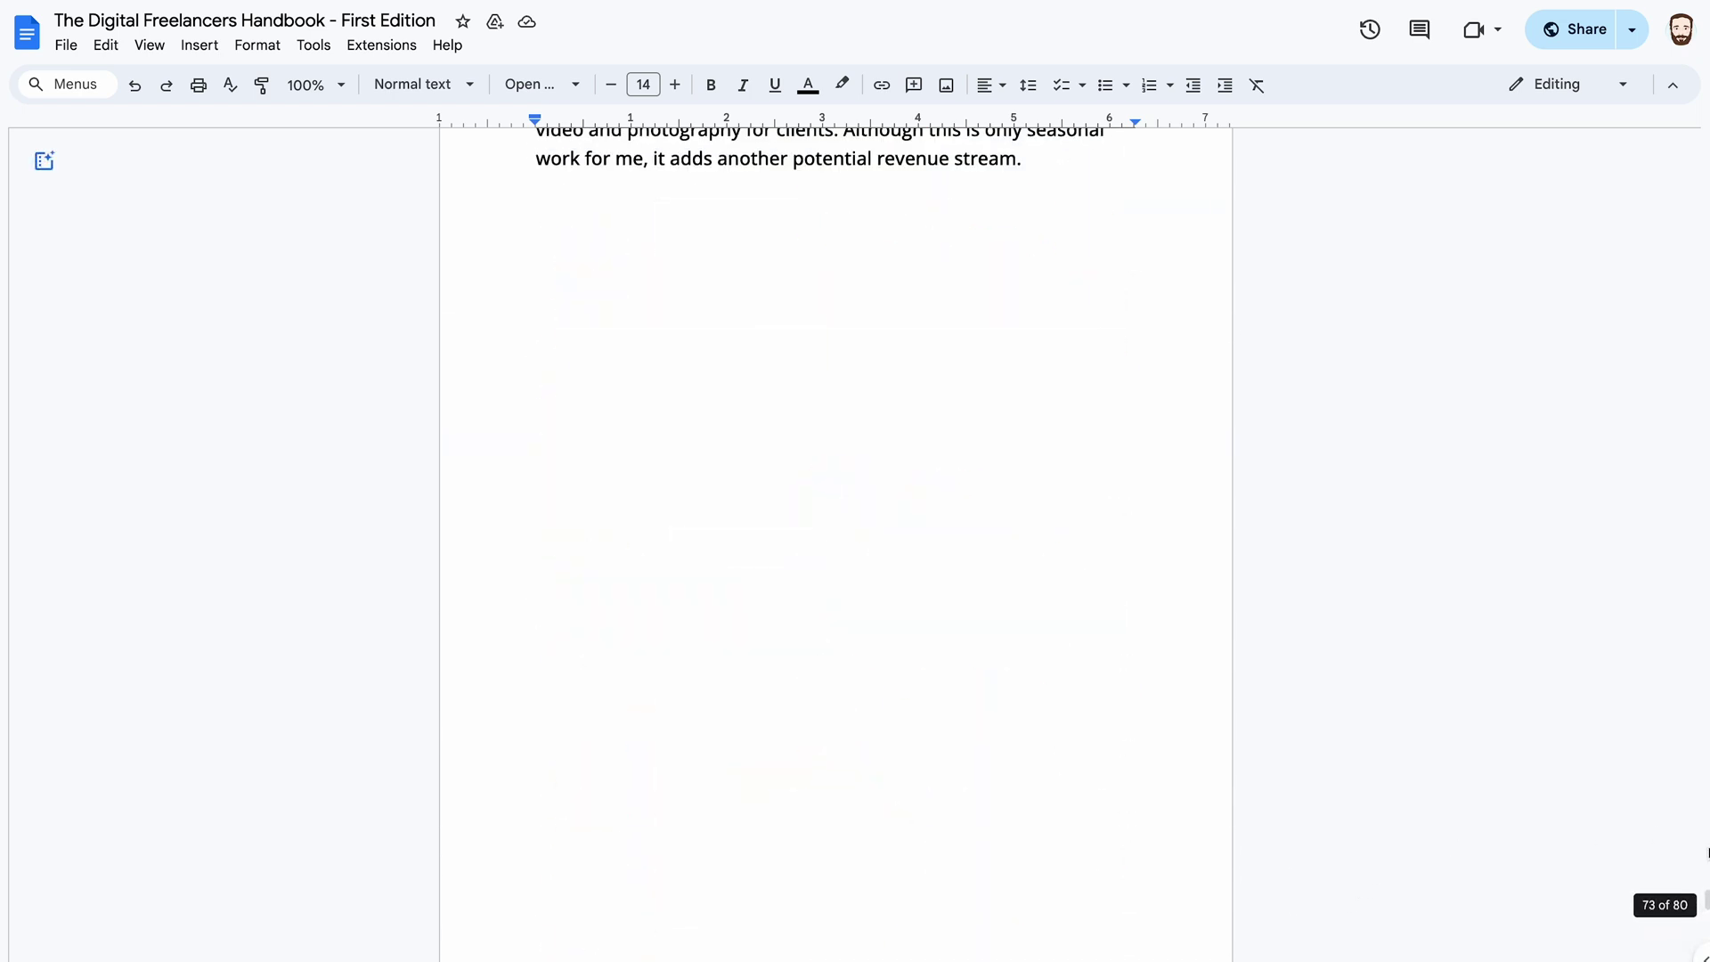
drag(1704, 900, 1701, 134)
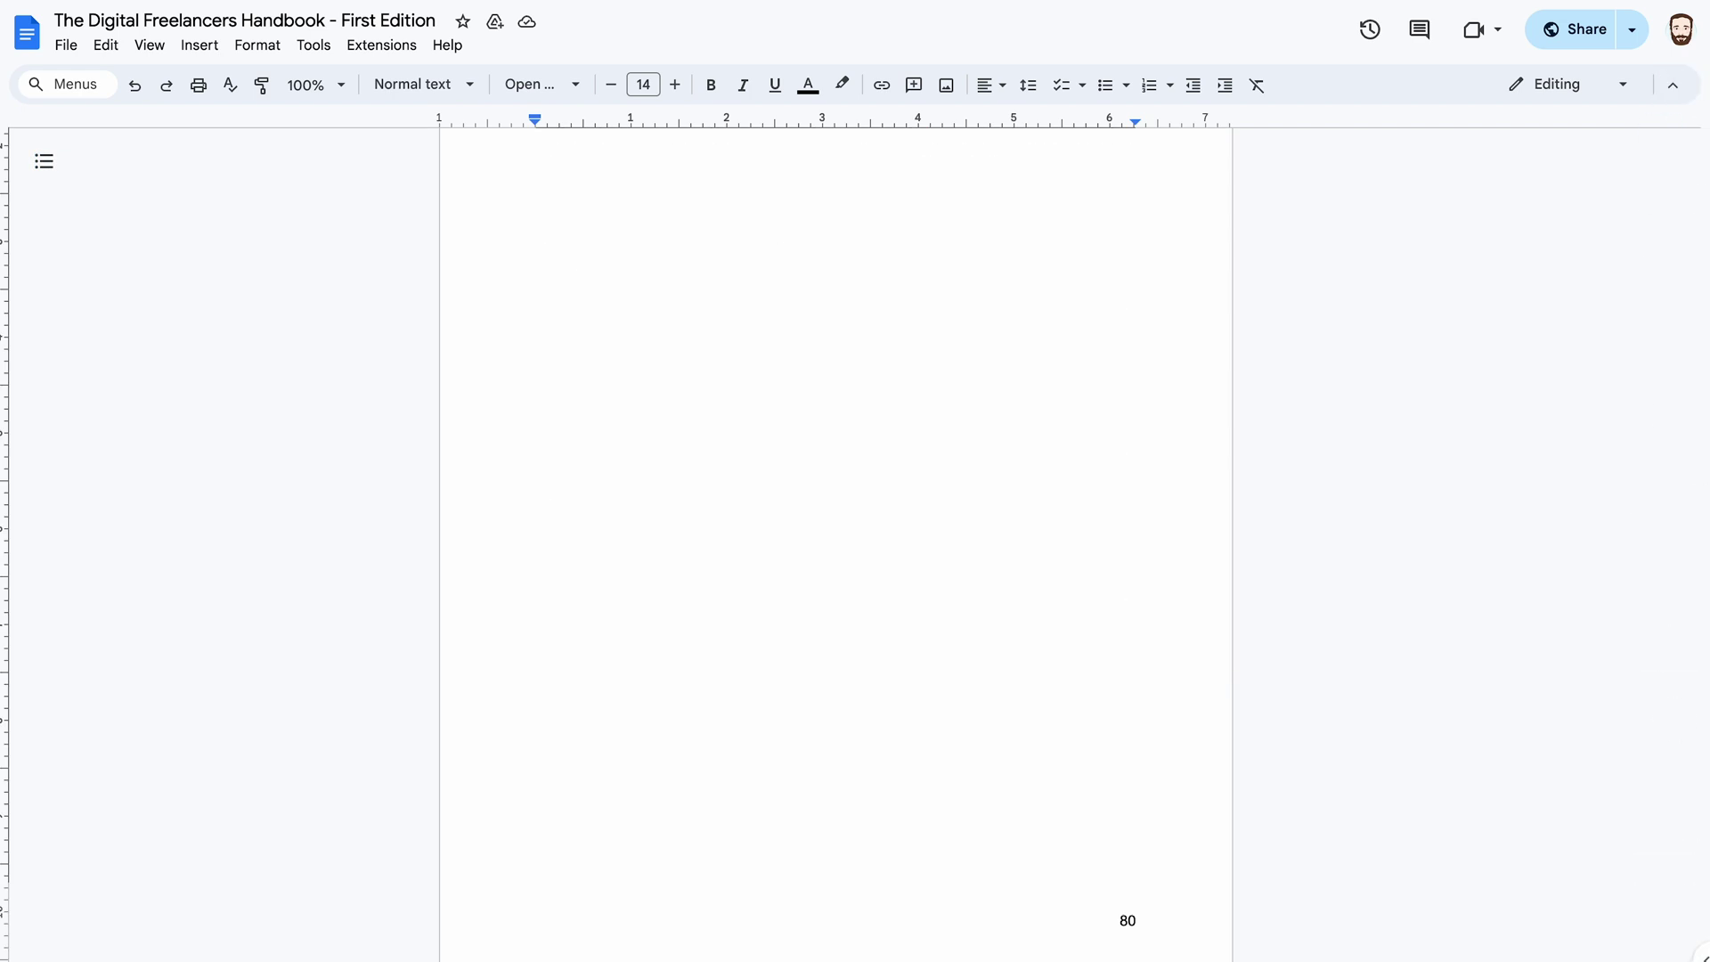
scroll(1039, 698, up, 12)
scroll(691, 638, down, 8)
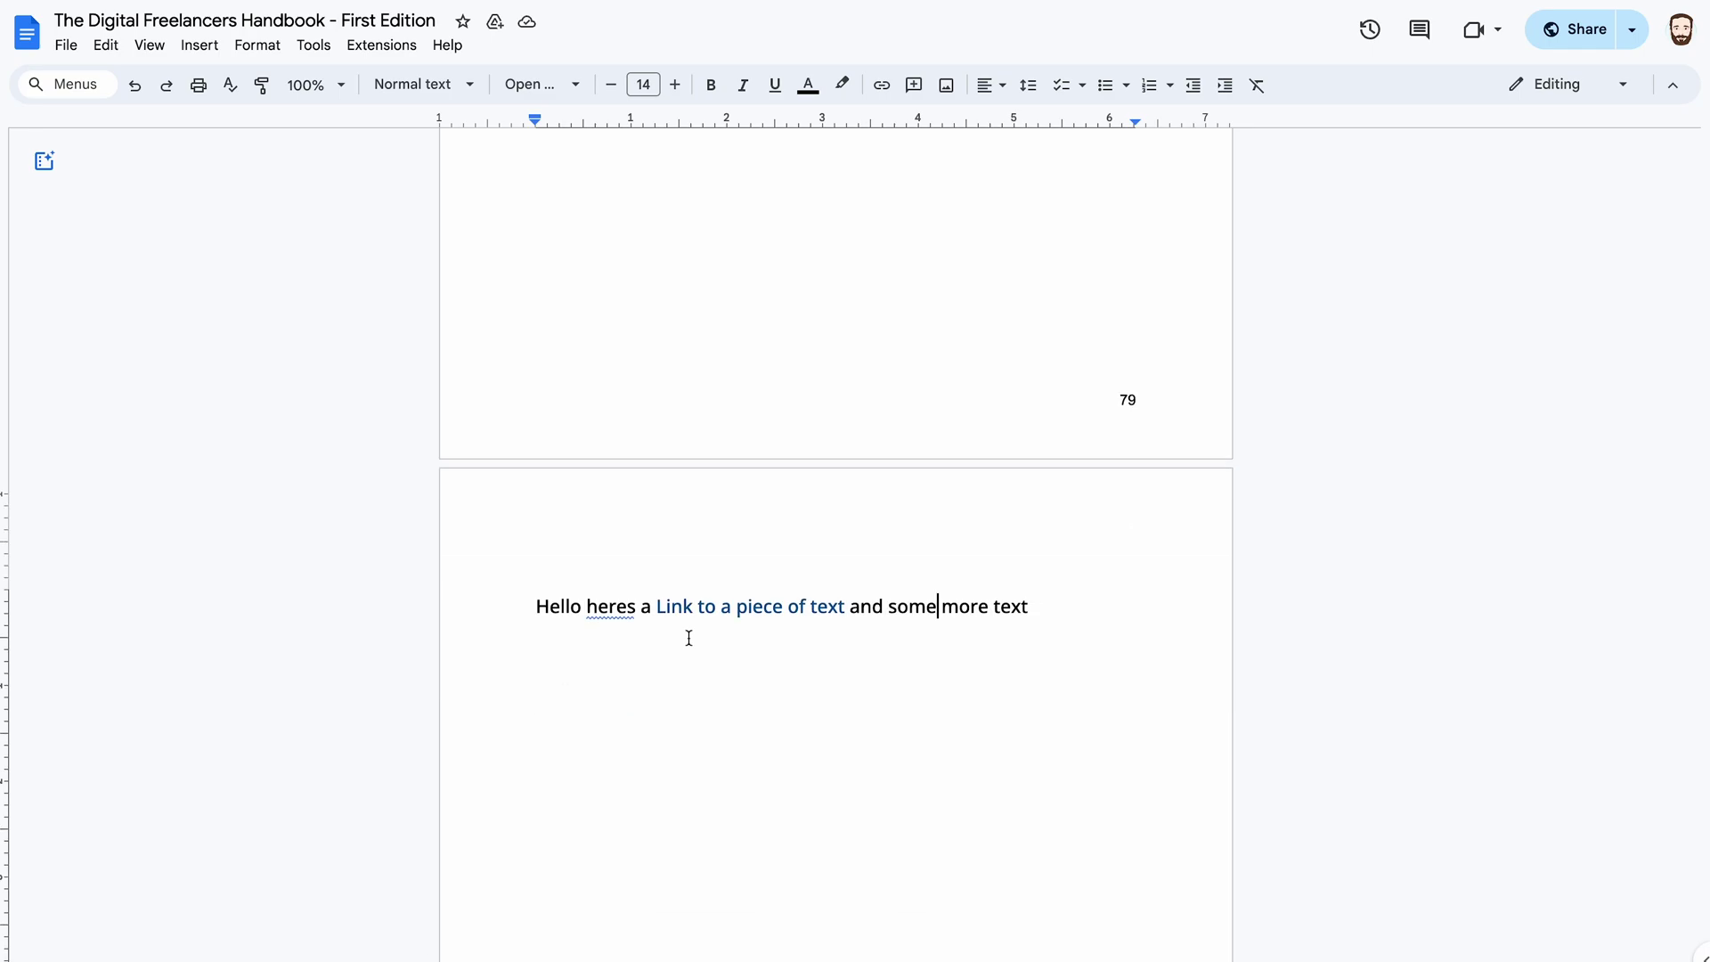
drag(1065, 508, 508, 500)
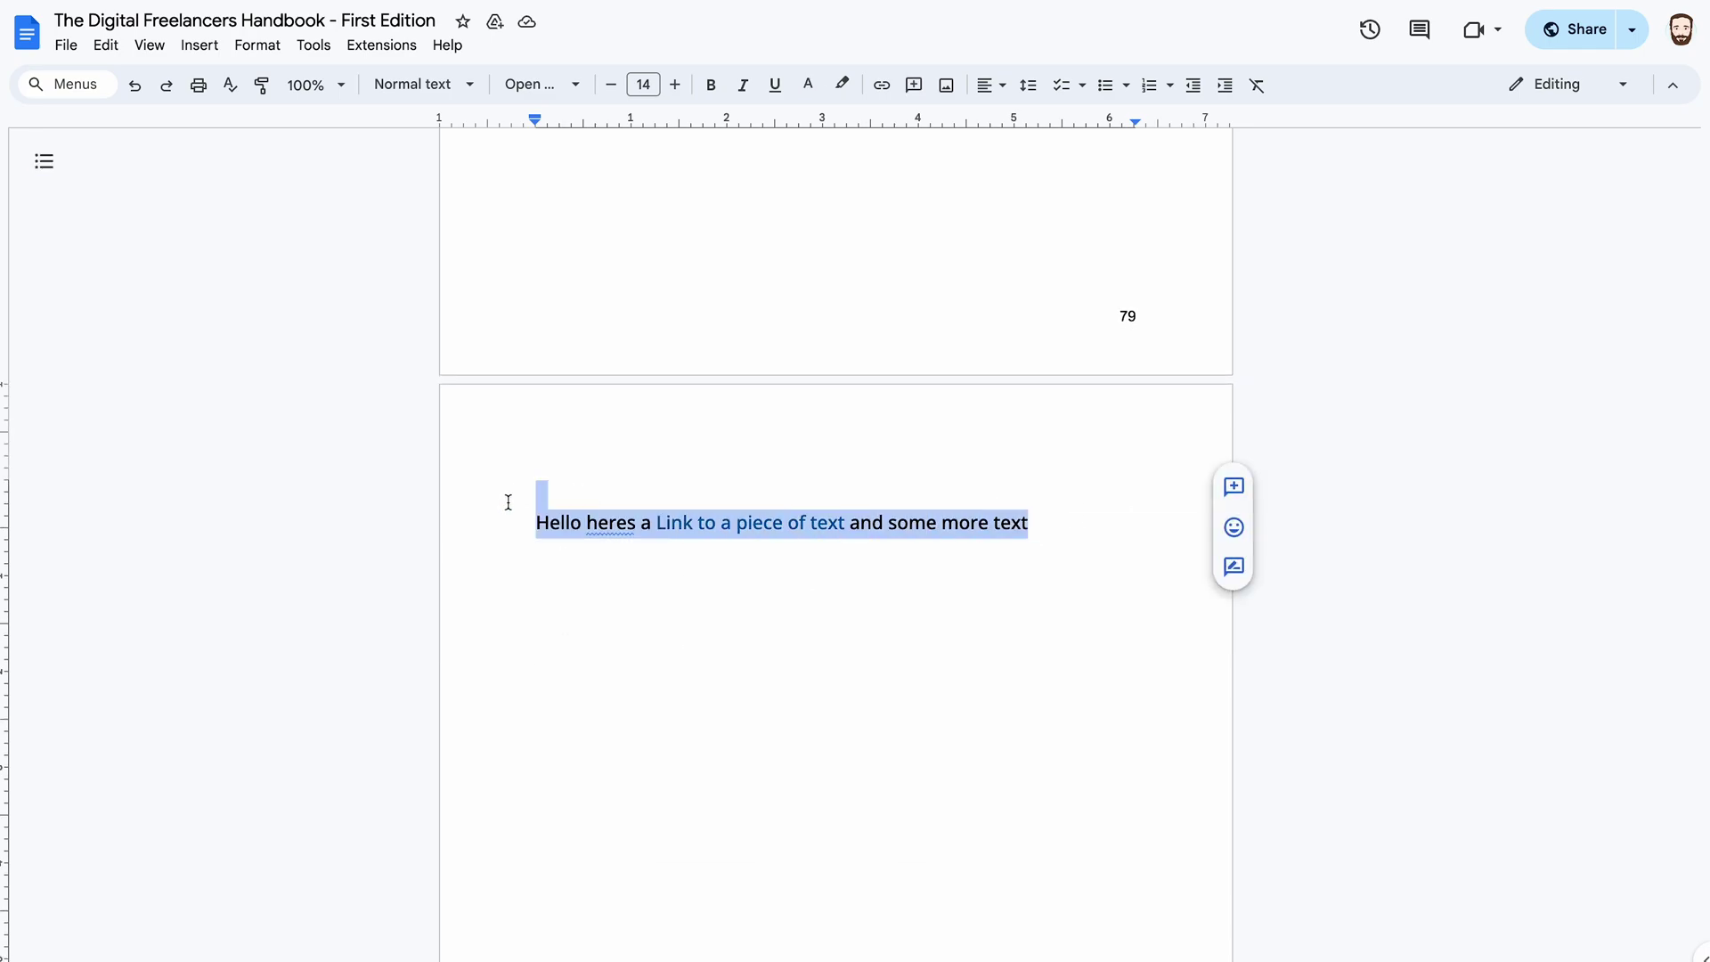
- Delete the sample link sentence and its empty line, then scroll back up the handbook
key(BackSpace)
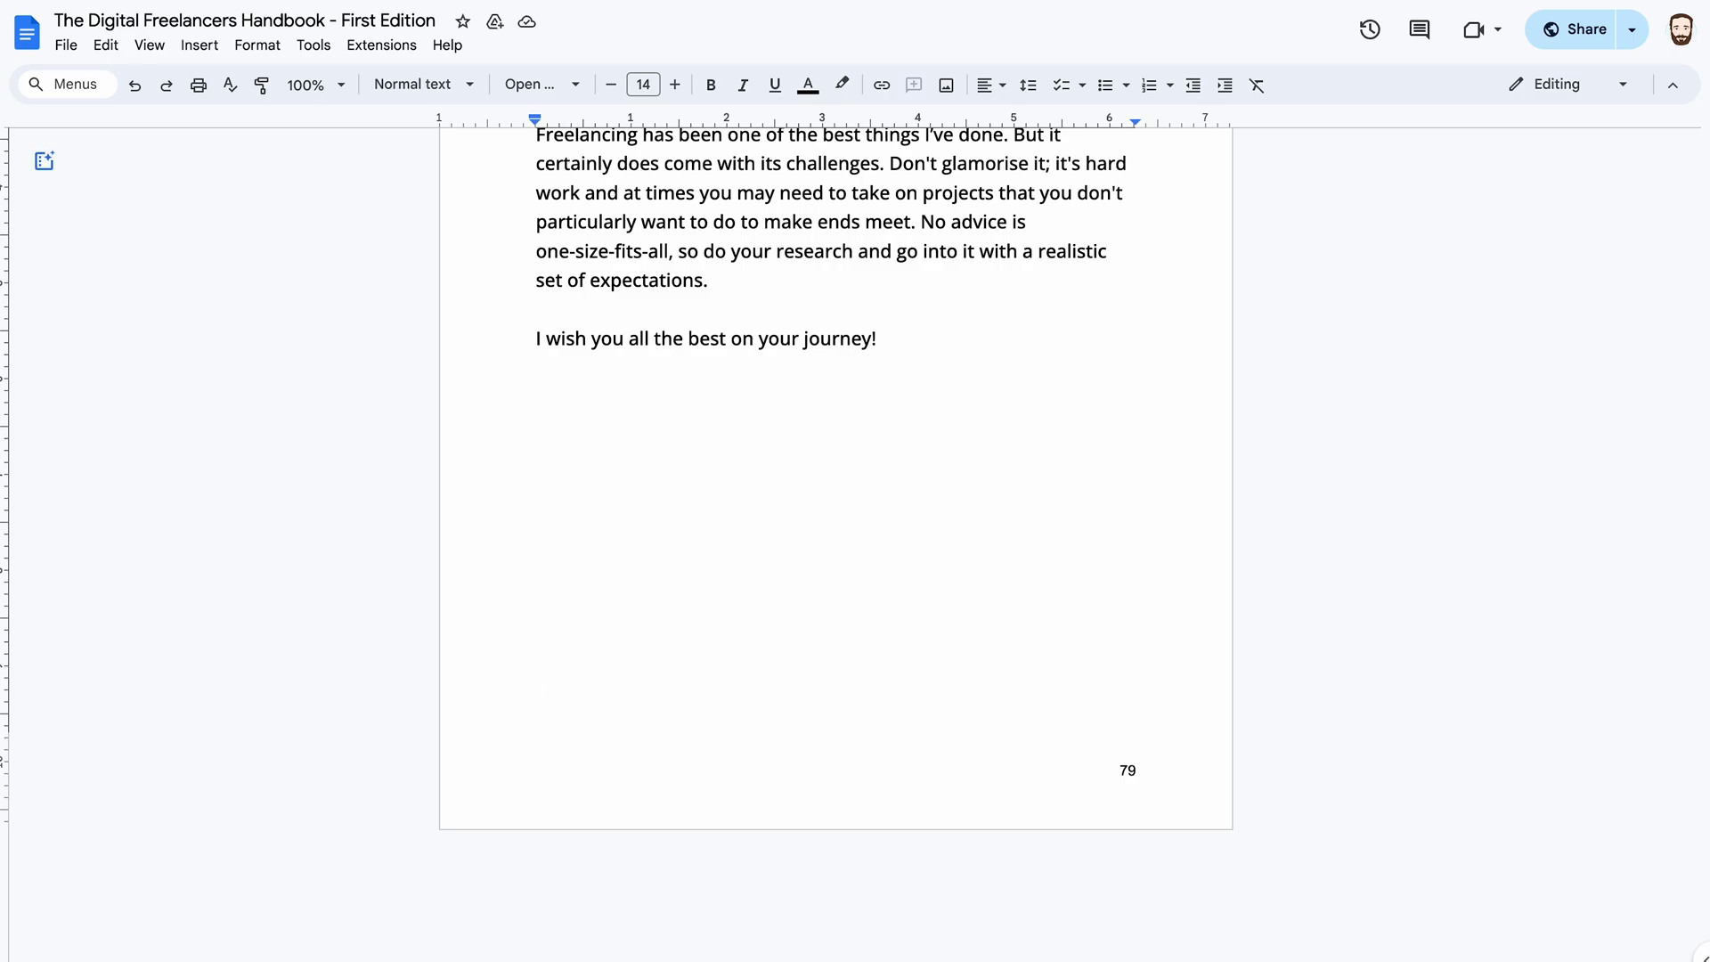
scroll(889, 469, up, 20)
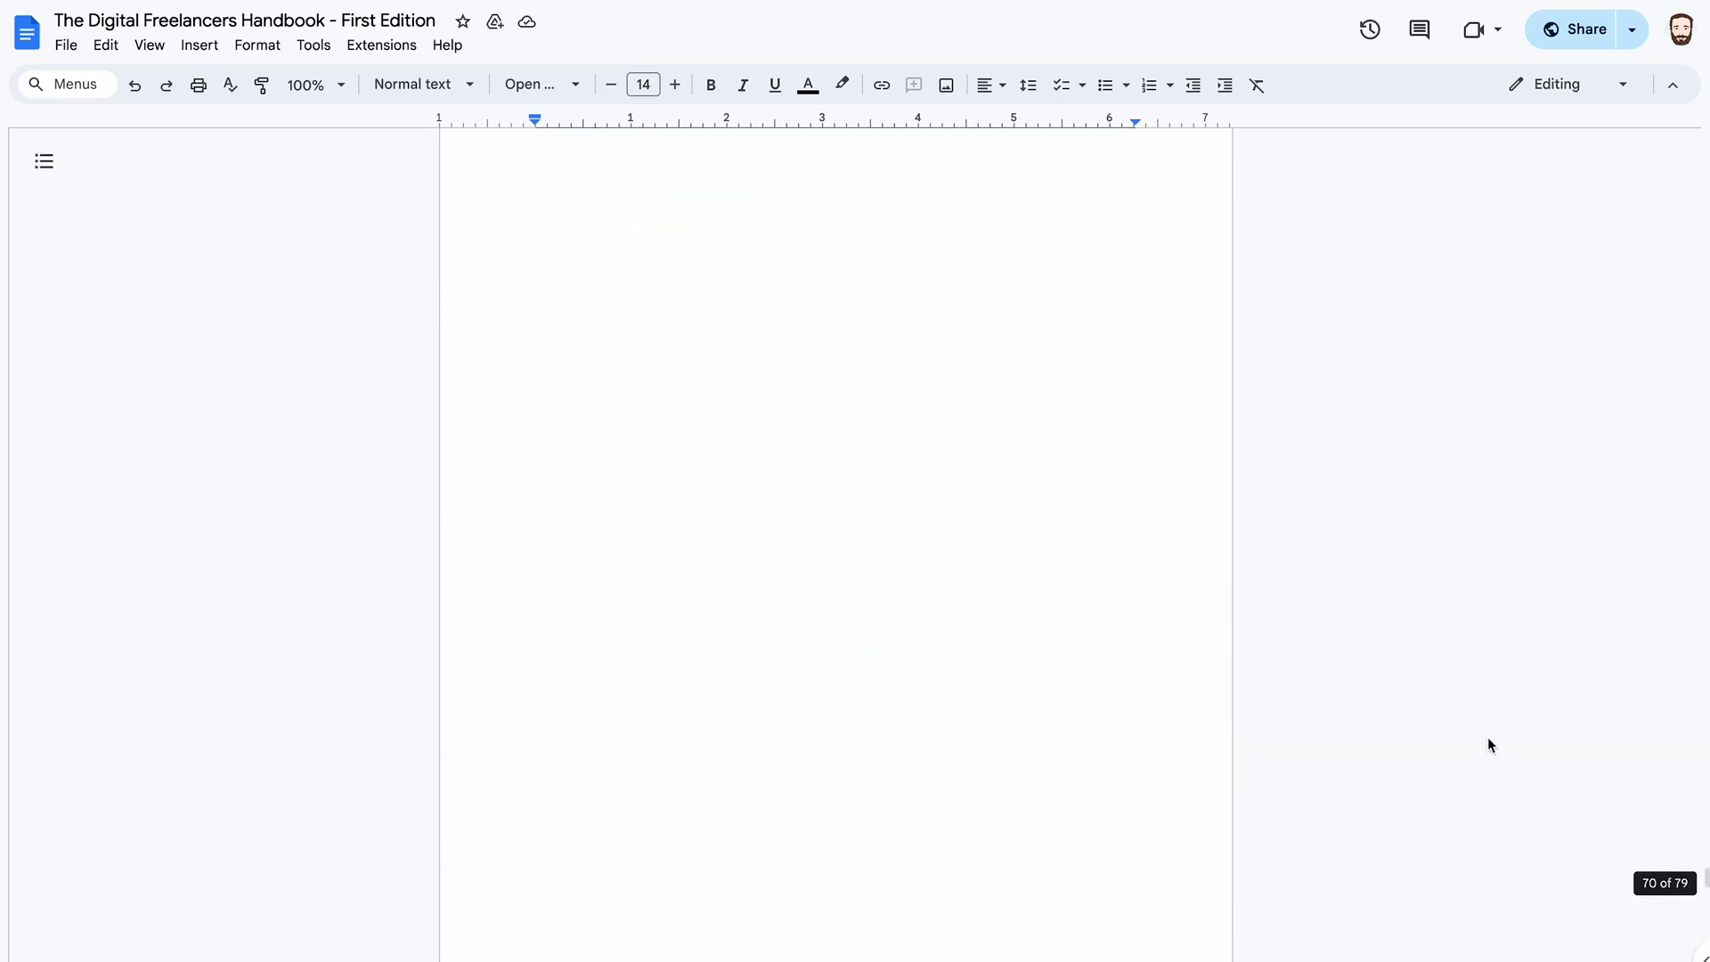
scroll(1657, 526, up, 20)
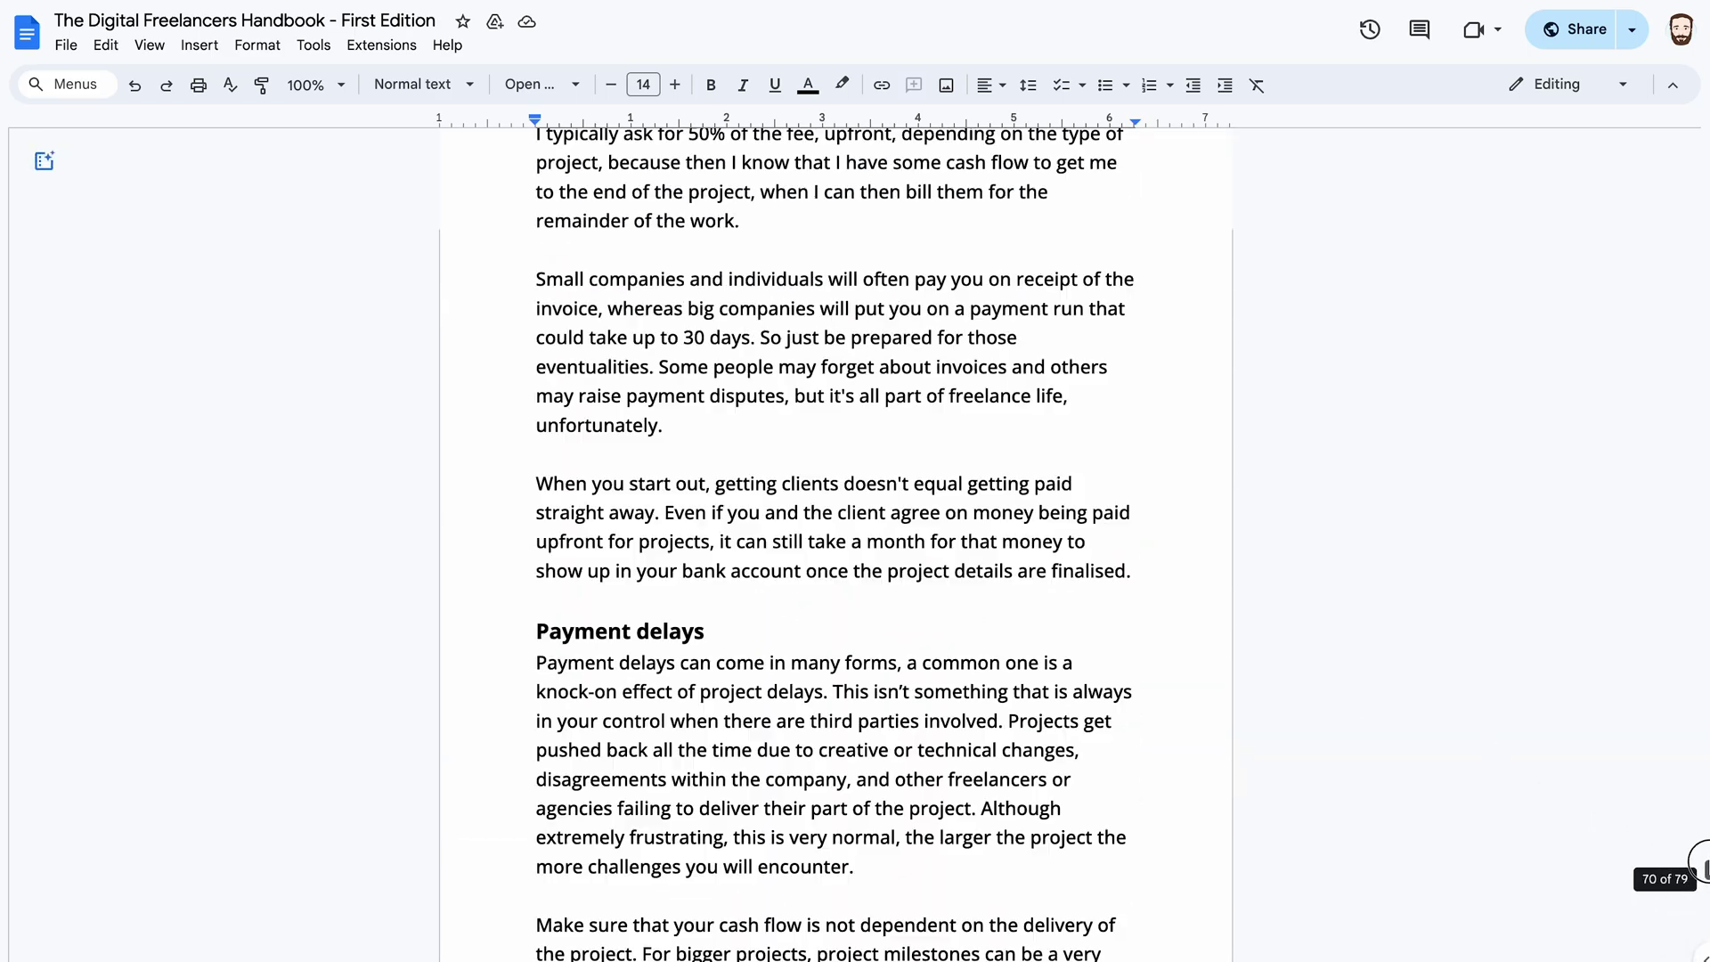